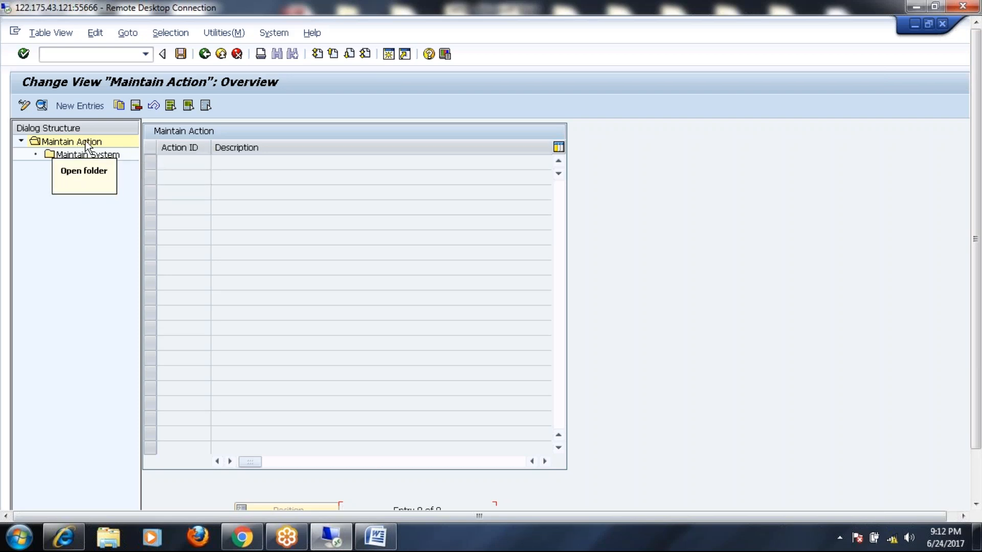
Start a new Maintain Action entry, and switch to a blank Excel workbook.
{"action": "left_click", "coordinate": [80, 106]}
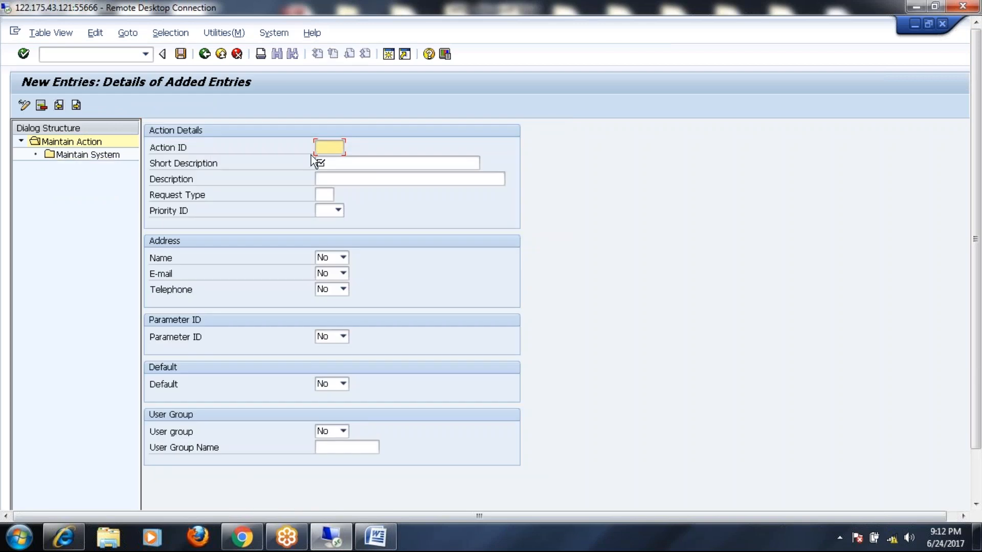
{"action": "mouse_move", "coordinate": [60, 541]}
{"action": "left_click", "coordinate": [20, 537]}
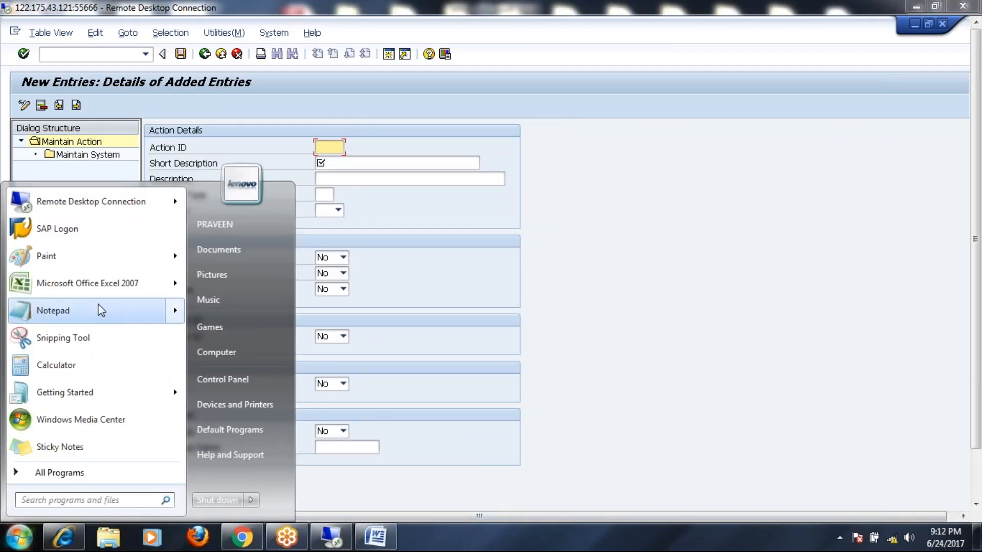
{"action": "left_click", "coordinate": [117, 287]}
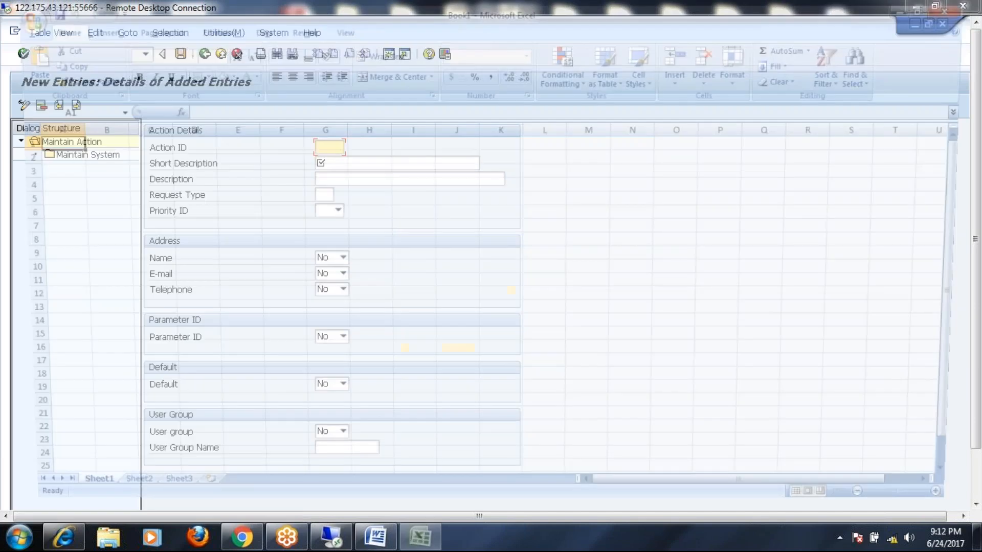
Enter the heading Action in cell A1 and the first action number, 1, in cell A2.
{"action": "type", "text": "Action"}
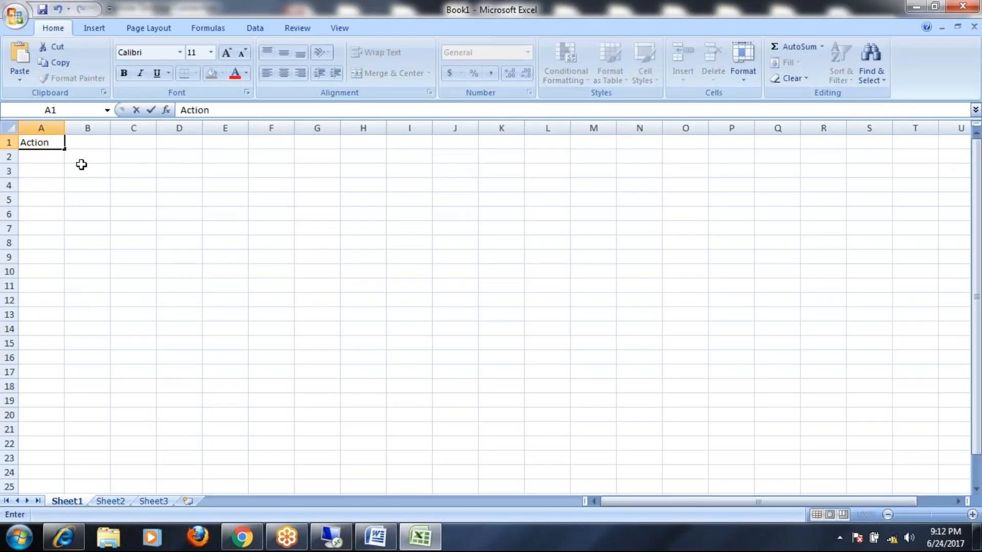
{"action": "left_click", "coordinate": [51, 160]}
{"action": "type", "text": "1"}
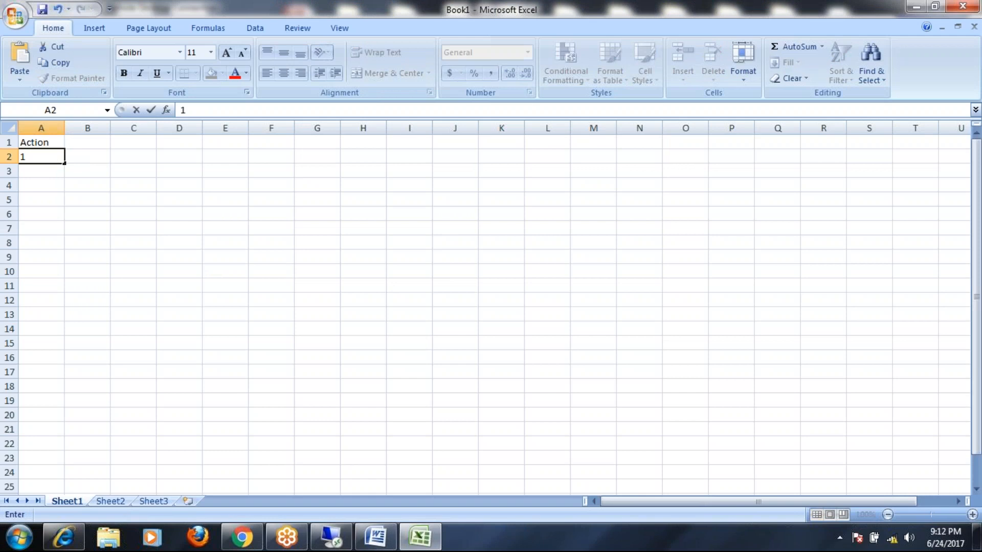
Enter the description NEW HR MASTER RECORD for action 1 in cell B2.
{"action": "left_click", "coordinate": [85, 157]}
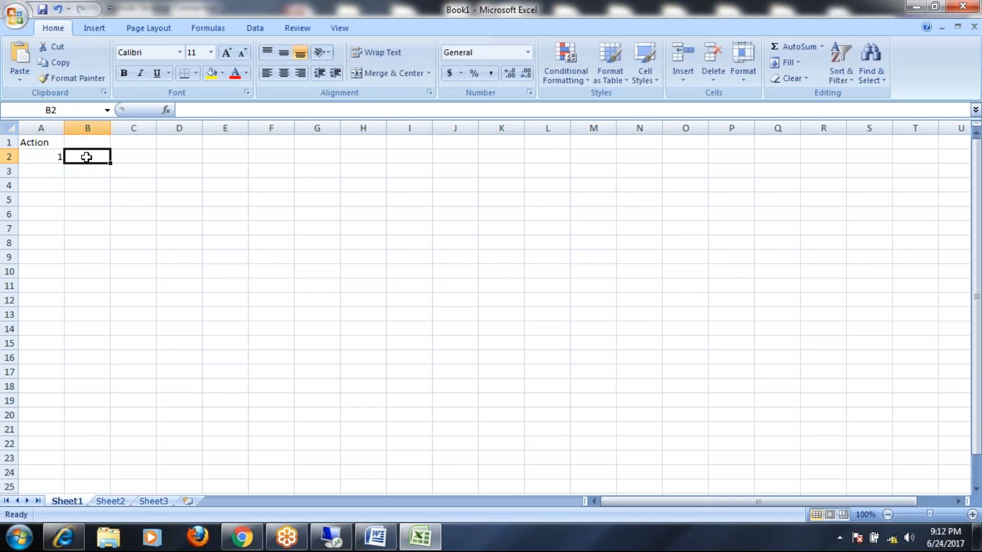
{"action": "type", "text": "NEW HR MATERE"}
{"action": "key", "text": "BackSpace"}
{"action": "key", "text": "BackSpace"}
{"action": "key", "text": "BackSpace"}
{"action": "key", "text": "BackSpace"}
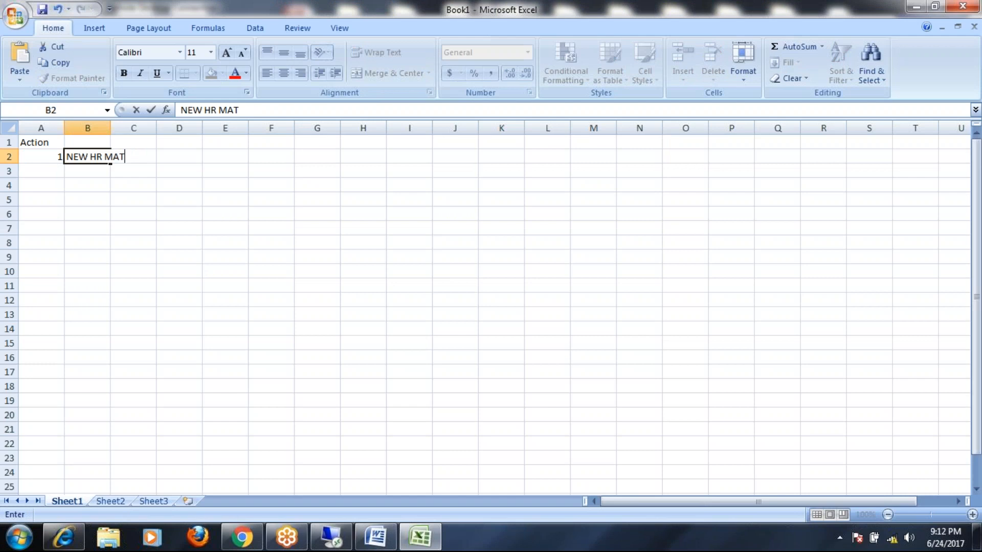
{"action": "key", "text": "BackSpace"}
{"action": "type", "text": "STRE"}
{"action": "key", "text": "BackSpace"}
{"action": "key", "text": "BackSpace"}
{"action": "key", "text": "BackSpace"}
{"action": "type", "text": "TER RECORD"}
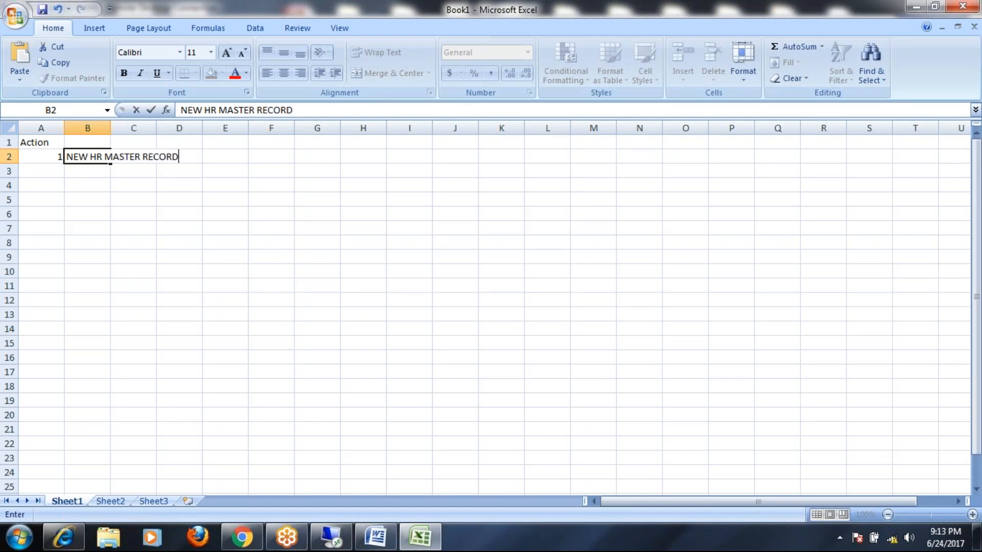
{"action": "key", "text": "Return"}
Add action 2 in cell A3 with the description Change Record in cell B3.
{"action": "left_click", "coordinate": [51, 172]}
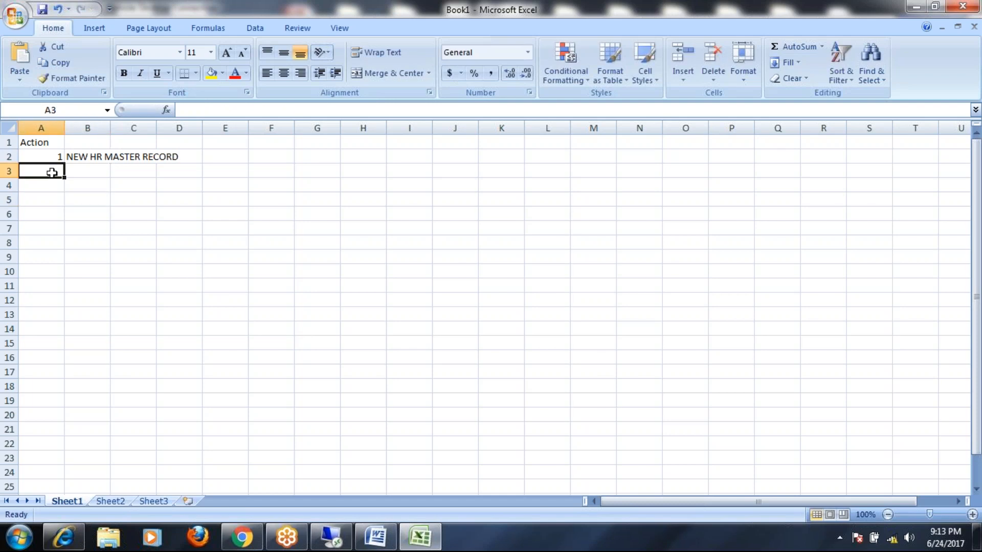
{"action": "type", "text": "2"}
{"action": "left_click", "coordinate": [93, 173]}
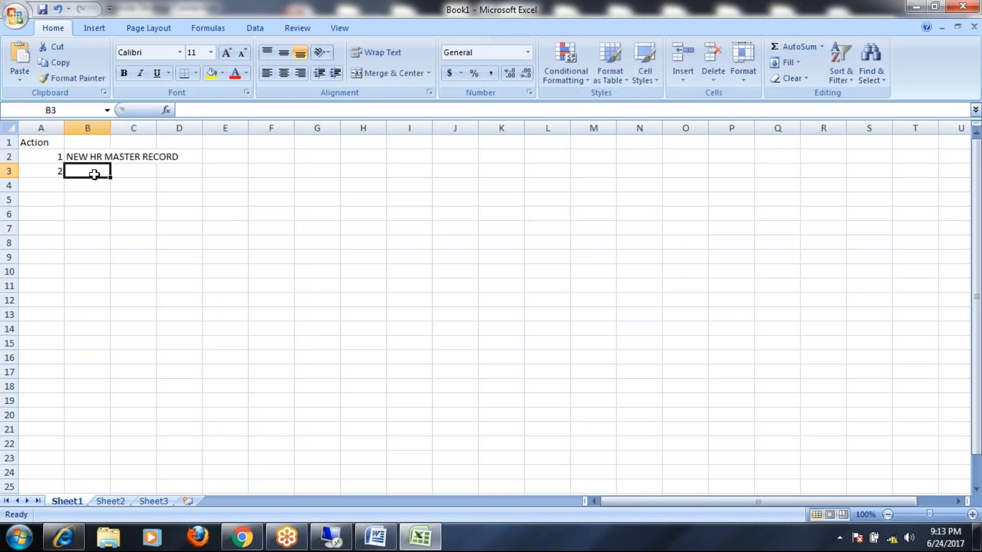
{"action": "type", "text": "Change"}
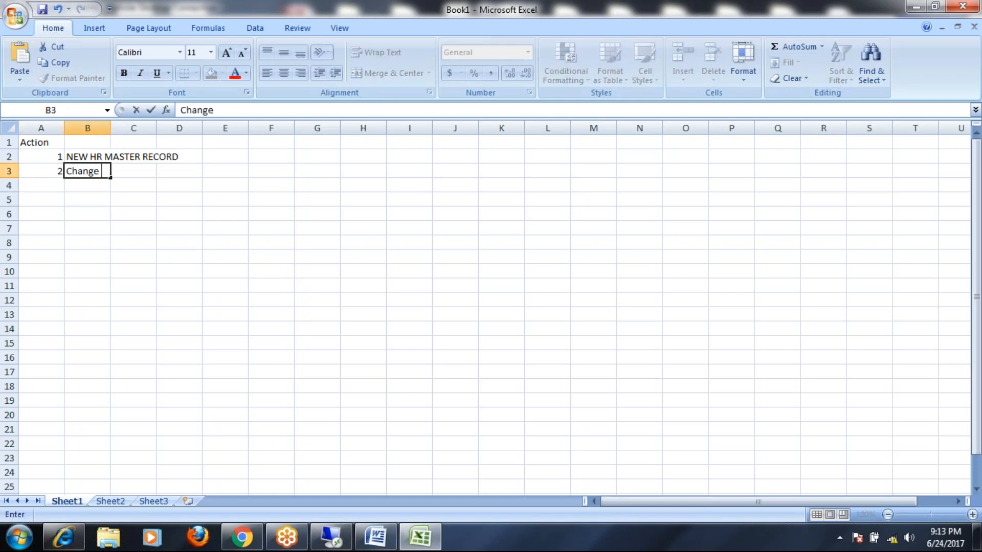
{"action": "type", "text": " Record"}
Add action 3 in cell A4 with the description DELETE RECORD in cell B4.
{"action": "left_click", "coordinate": [57, 184]}
{"action": "type", "text": "3"}
{"action": "left_click", "coordinate": [92, 186]}
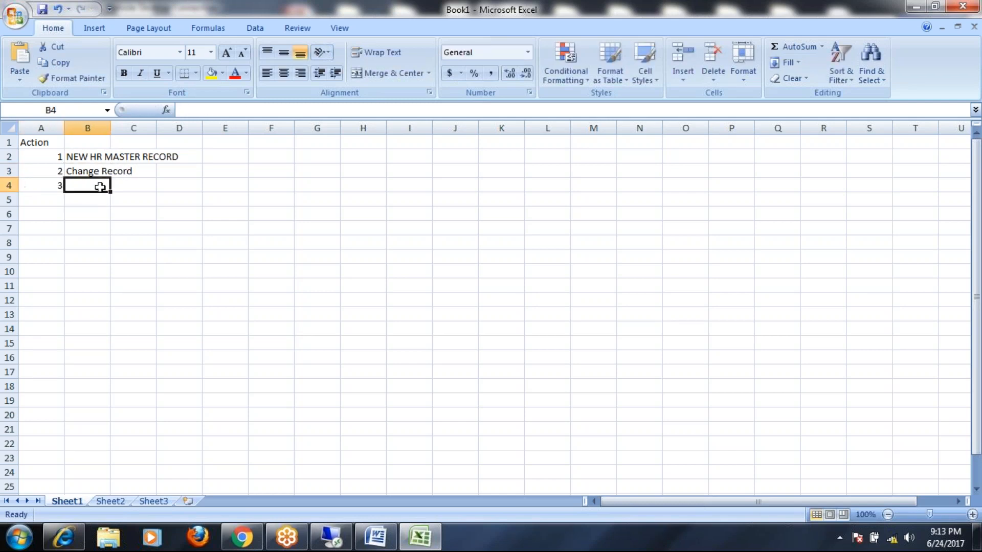
{"action": "type", "text": "DELETE "}
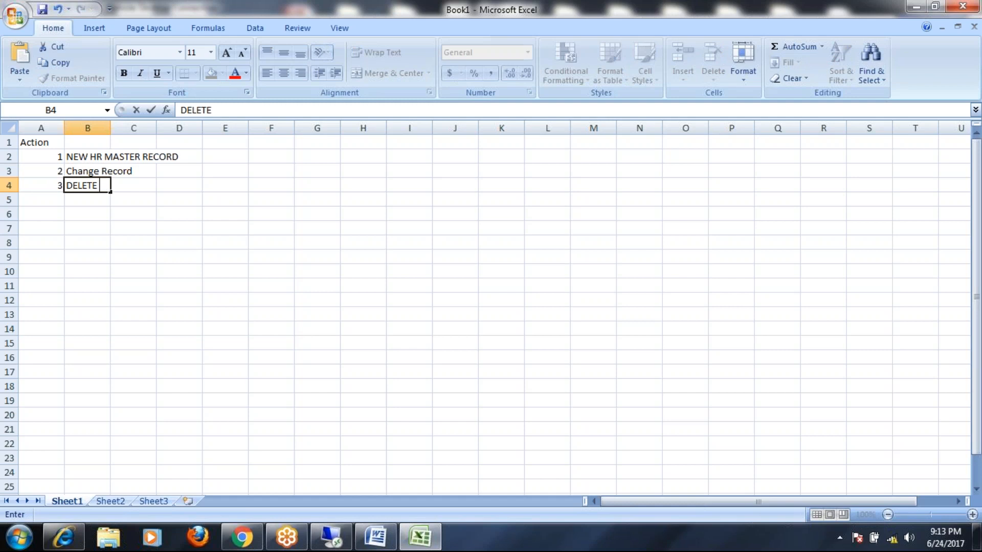
{"action": "type", "text": "RECORD"}
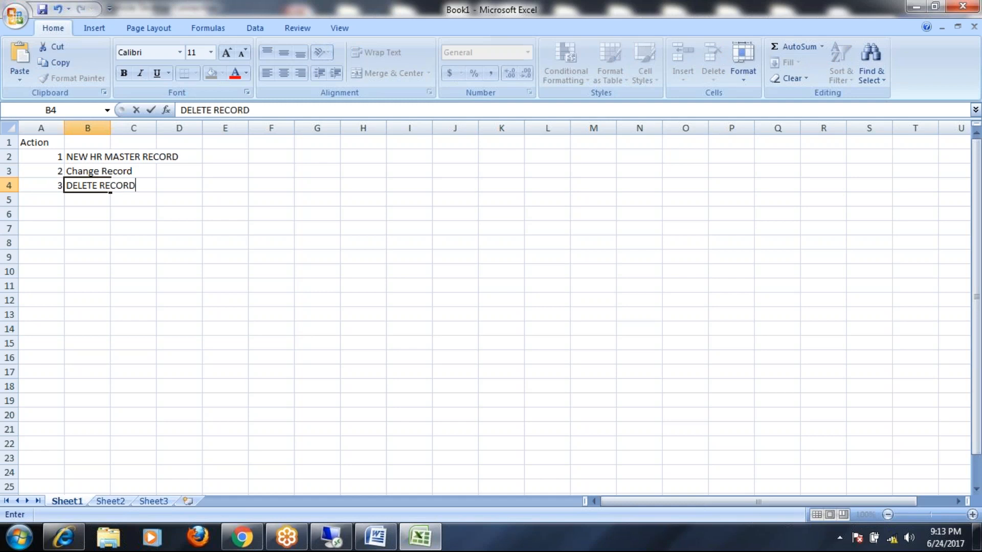
{"action": "key", "text": "Down"}
{"action": "key", "text": "Right"}
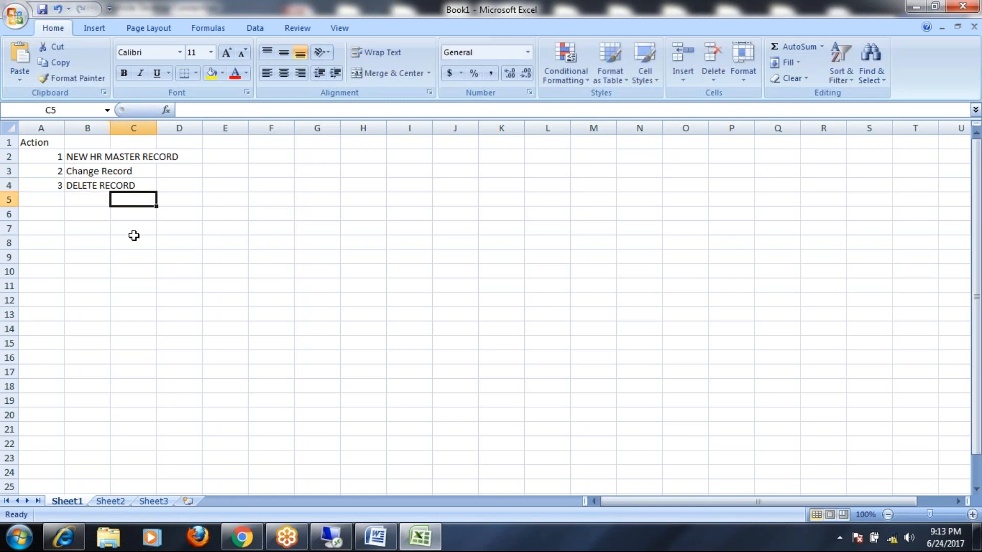
Switch back to the SAP entry form and set Action ID to 1 and Request Type to 001.
{"action": "key", "text": "alt+Tab"}
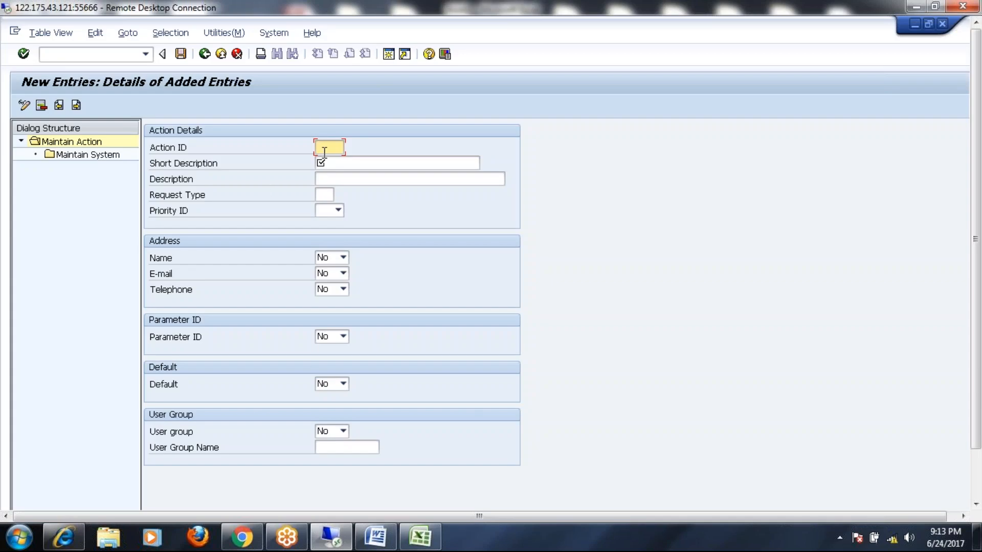
{"action": "type", "text": "1"}
{"action": "left_click", "coordinate": [325, 194]}
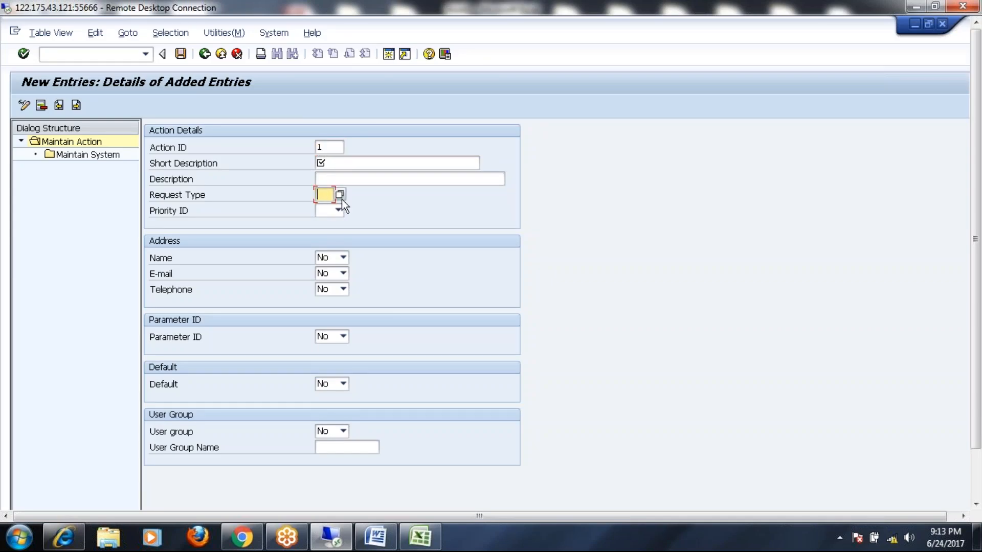
{"action": "left_click", "coordinate": [340, 195]}
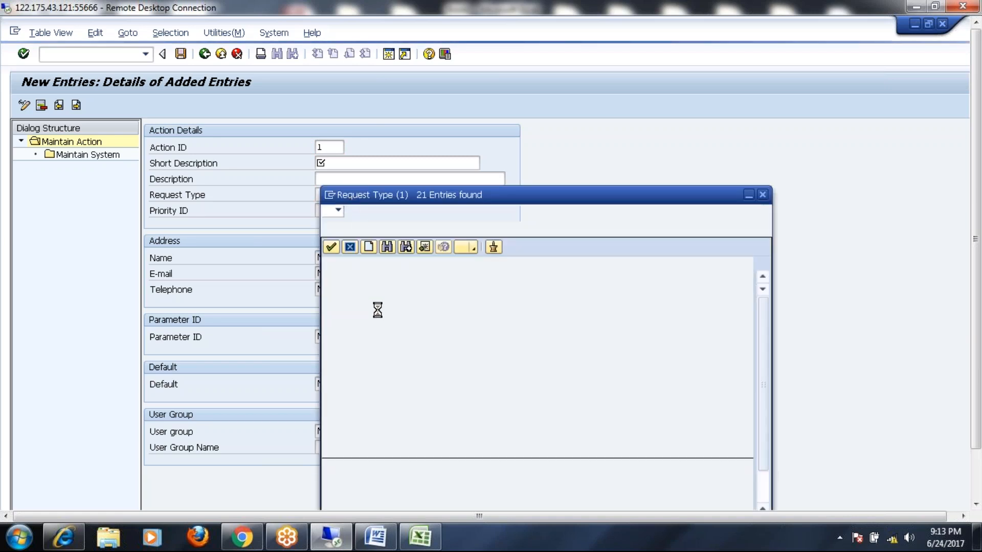
{"action": "double_click", "coordinate": [341, 294]}
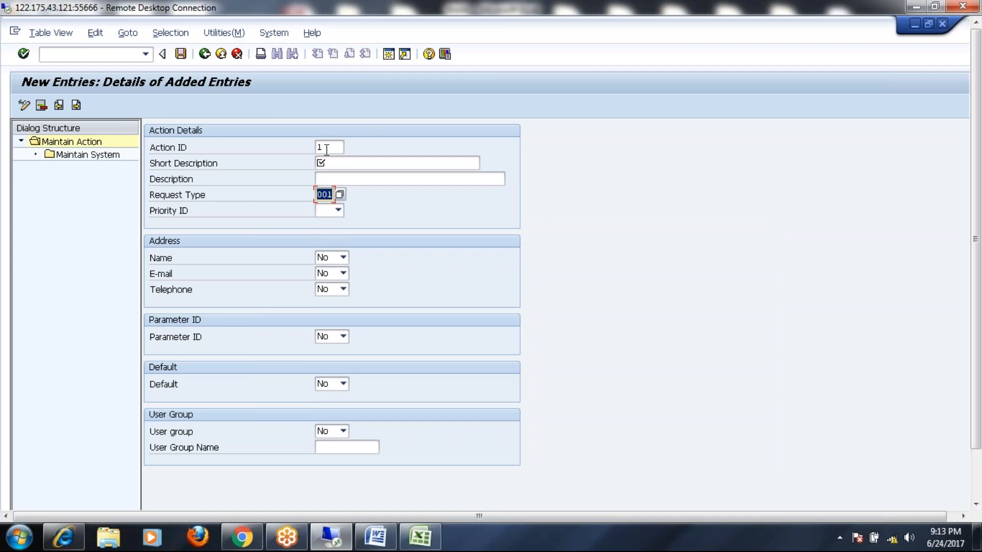
Compare the Change Record and DELETE RECORD actions in the Excel list with the SAP action entry.
{"action": "key", "text": "alt+Tab"}
{"action": "left_click", "coordinate": [79, 171]}
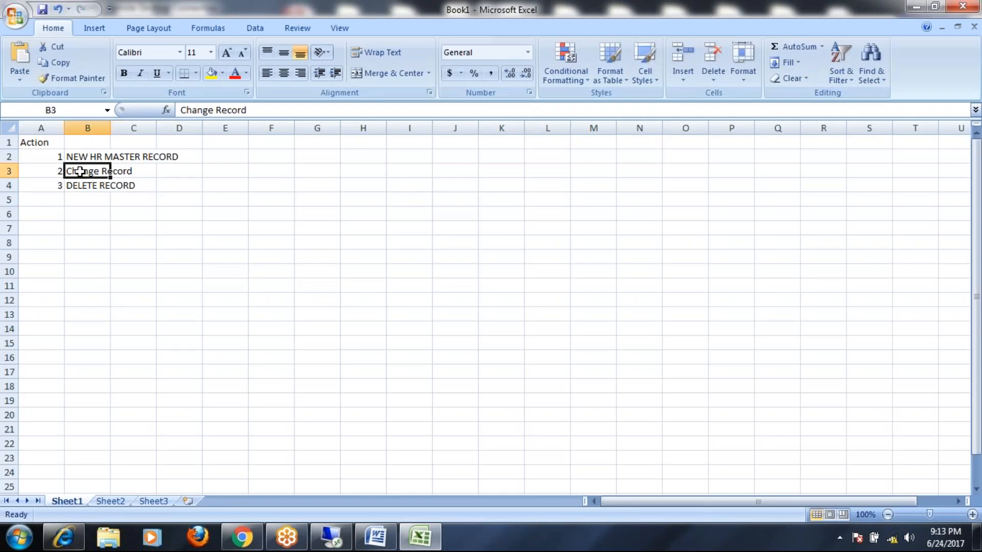
{"action": "key", "text": "alt+Tab"}
{"action": "key", "text": "alt+Tab"}
{"action": "left_click", "coordinate": [58, 185]}
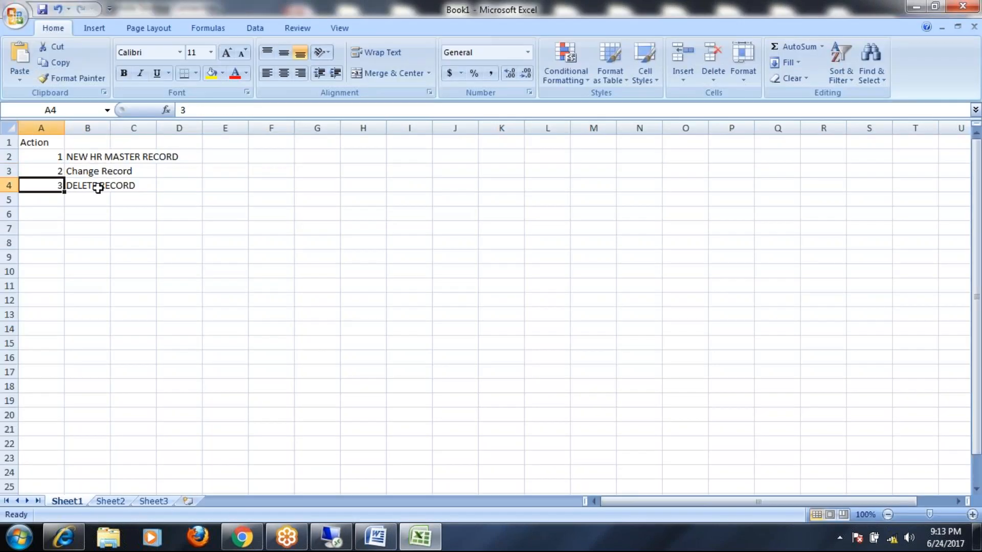
{"action": "key", "text": "alt+Tab"}
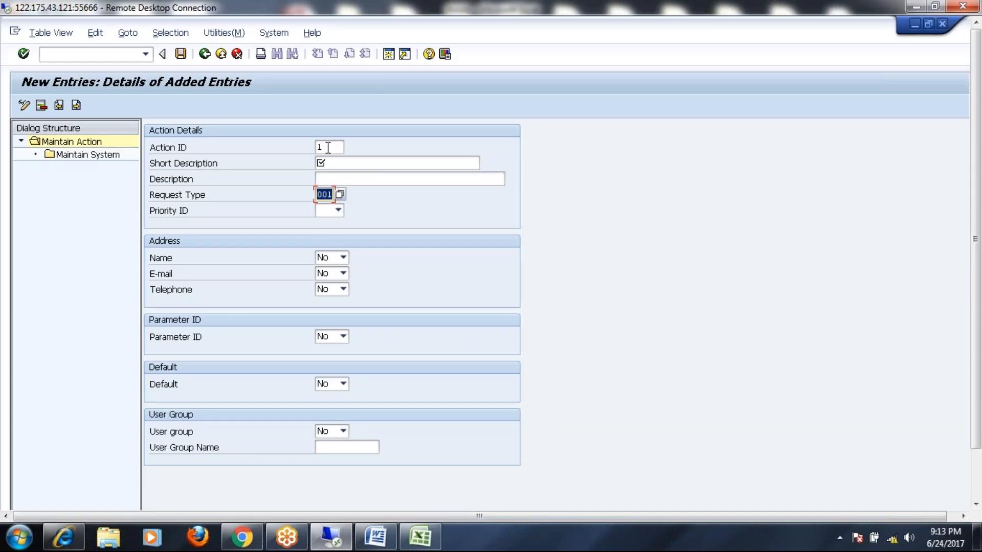
Try to open Maintain System, and set the Name, E-mail and Telephone address options to Yes.
{"action": "left_click", "coordinate": [79, 156]}
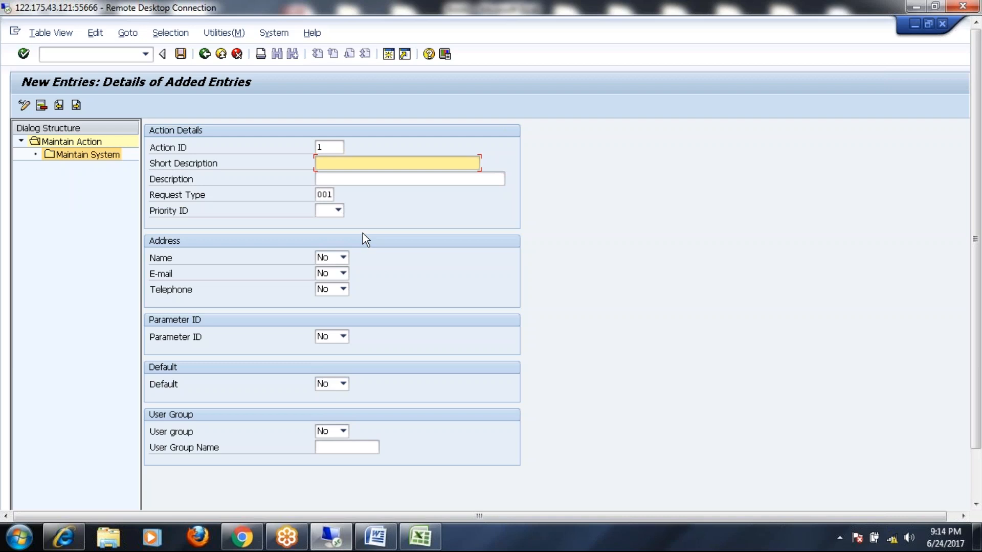
{"action": "left_click", "coordinate": [342, 258]}
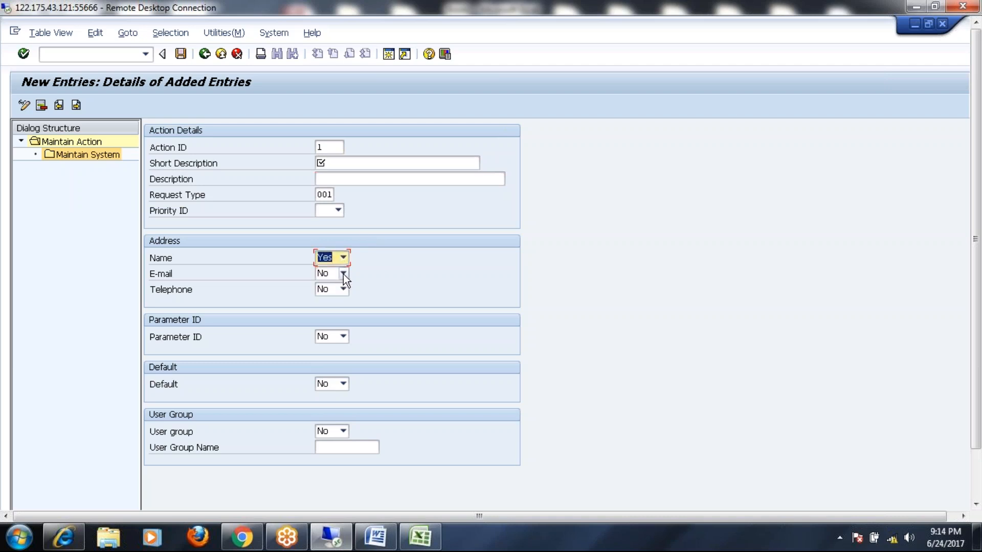
{"action": "left_click", "coordinate": [343, 274]}
{"action": "left_click", "coordinate": [337, 285]}
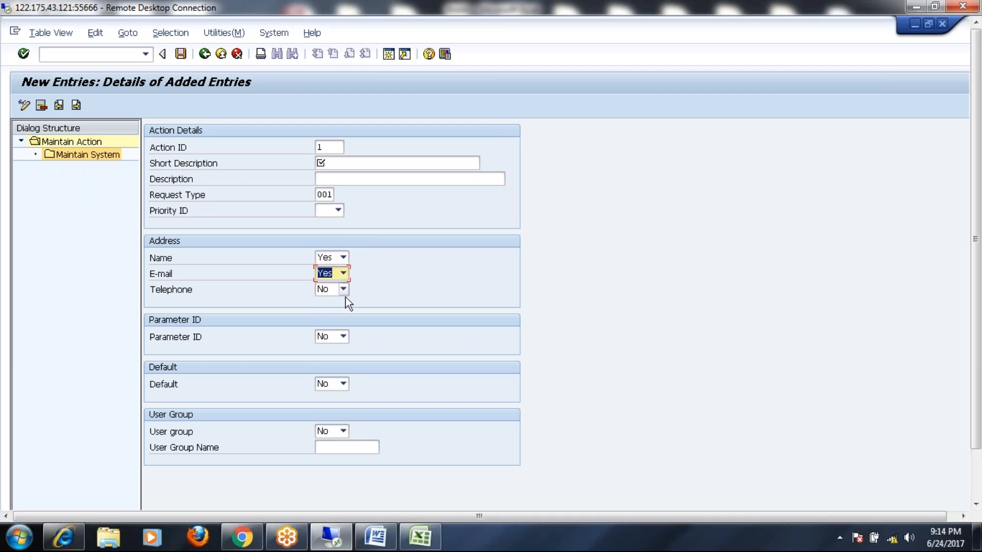
{"action": "left_click", "coordinate": [336, 303]}
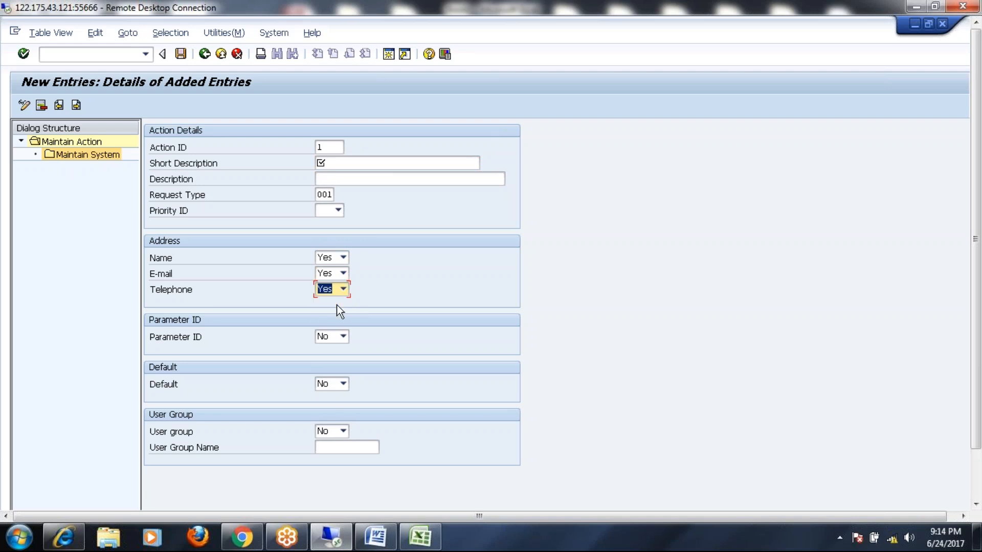
Set the Parameter ID, Default and User group options of the action to Yes.
{"action": "left_click", "coordinate": [342, 338]}
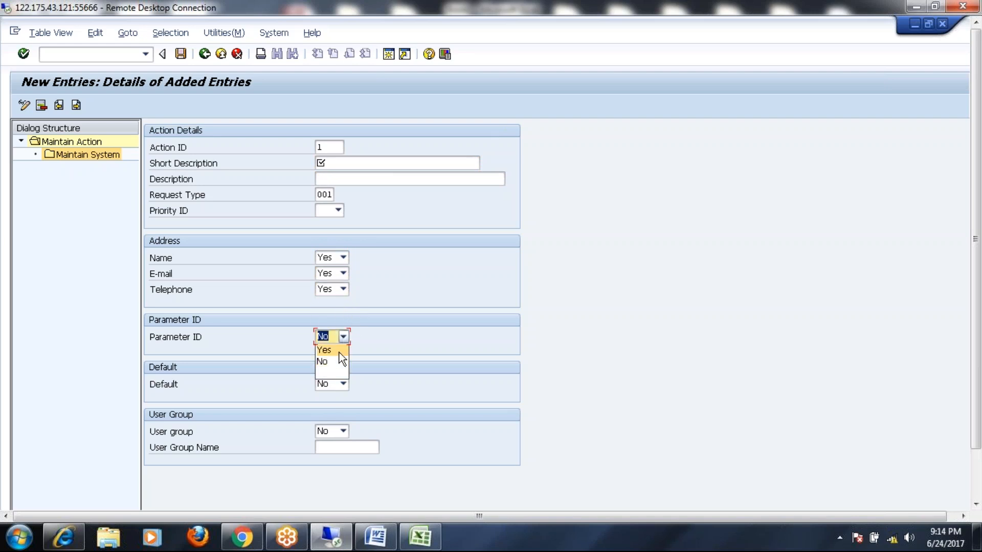
{"action": "left_click", "coordinate": [344, 384]}
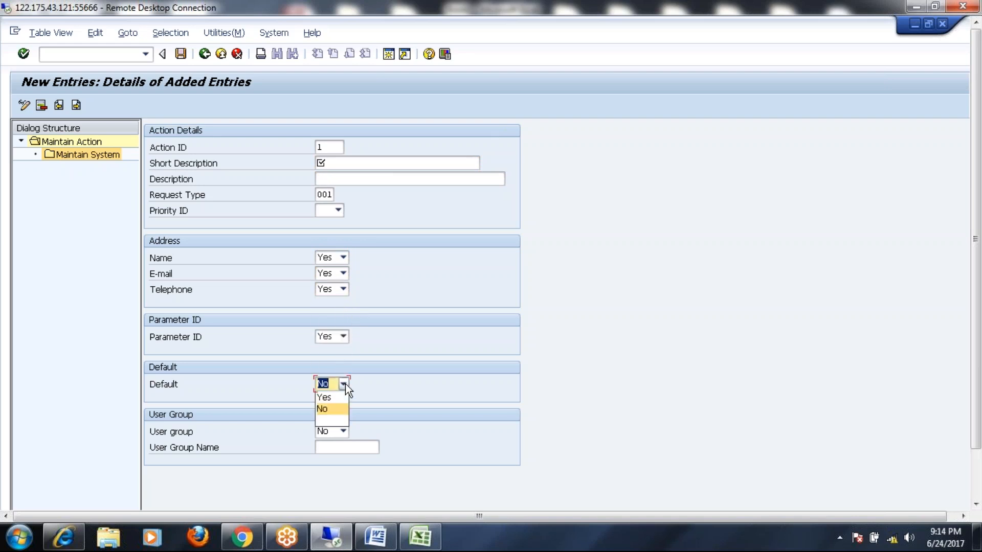
{"action": "left_click", "coordinate": [335, 398]}
{"action": "left_click", "coordinate": [344, 431]}
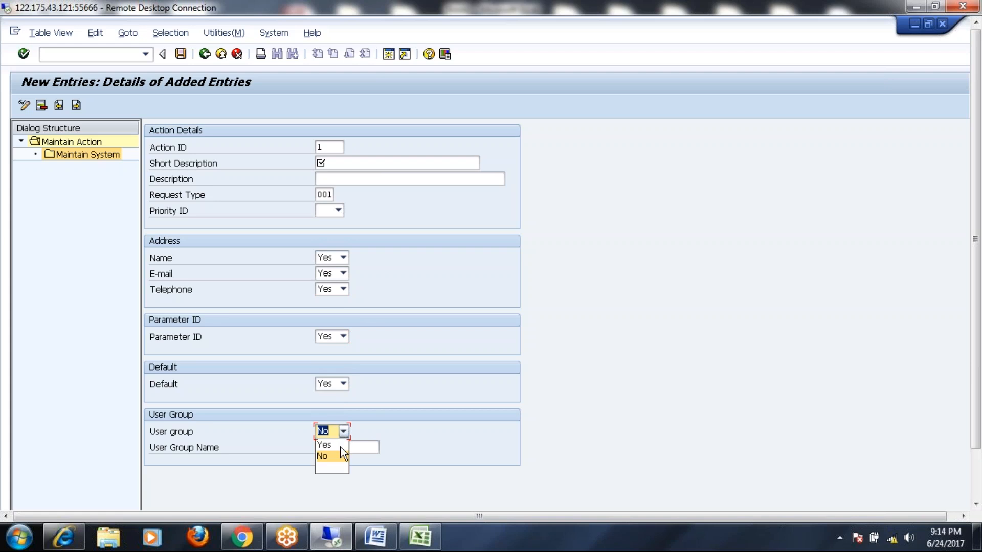
{"action": "left_click", "coordinate": [340, 447]}
Assign the action the Priority ID starting with M, and go to its Short Description.
{"action": "left_click", "coordinate": [339, 211]}
{"action": "left_click", "coordinate": [322, 257]}
{"action": "left_click", "coordinate": [330, 163]}
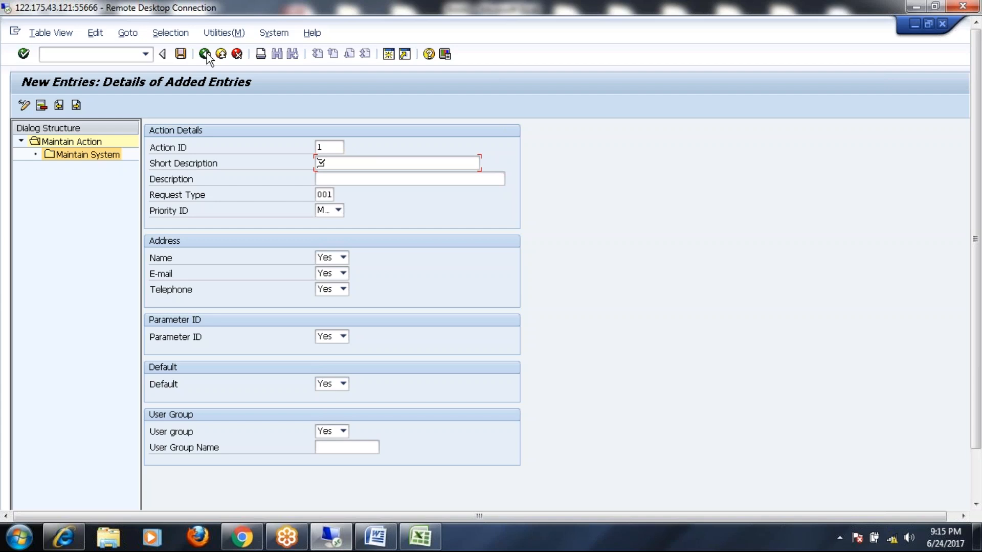
Cancel the new action entry, discarding its changes, and return to the IMG structure.
{"action": "left_click", "coordinate": [236, 53]}
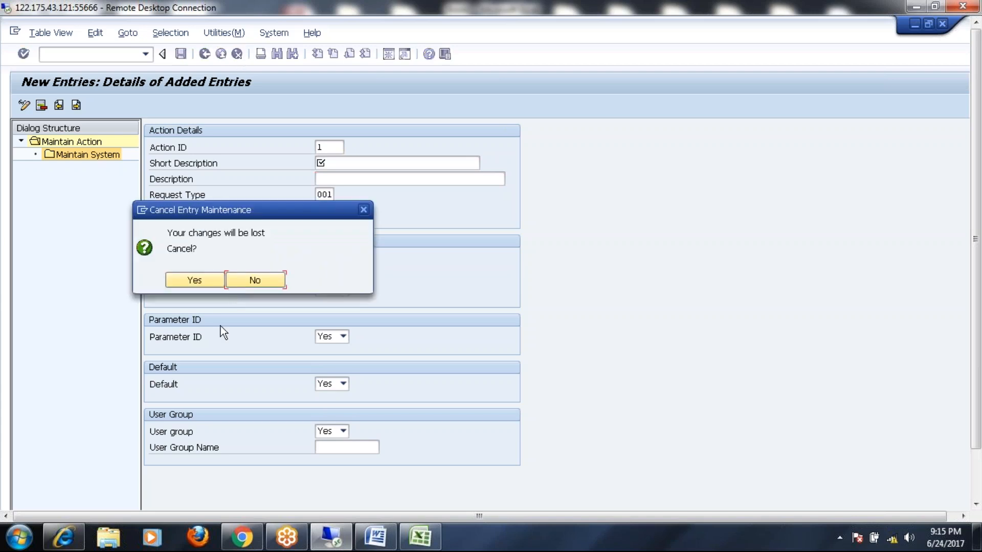
{"action": "left_click", "coordinate": [203, 281]}
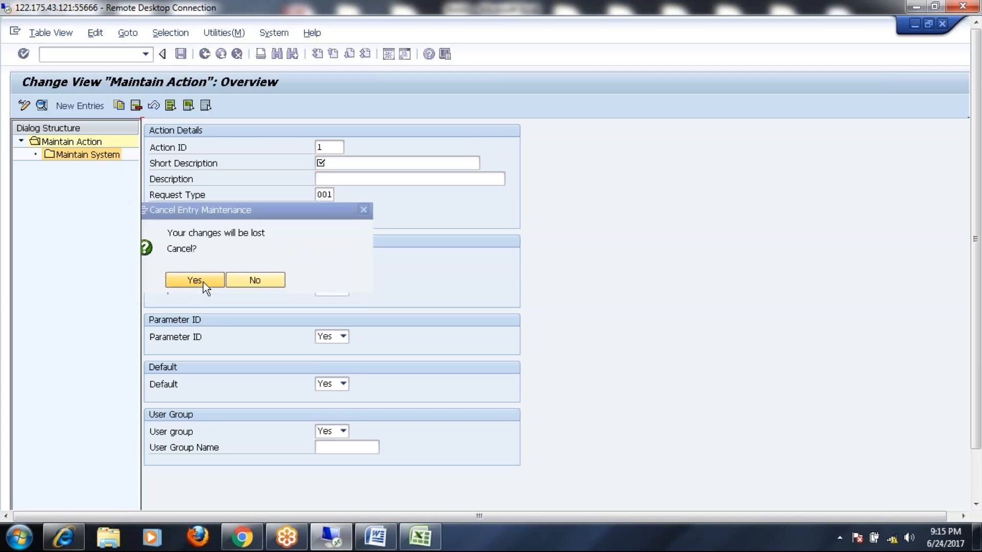
{"action": "left_click", "coordinate": [204, 54]}
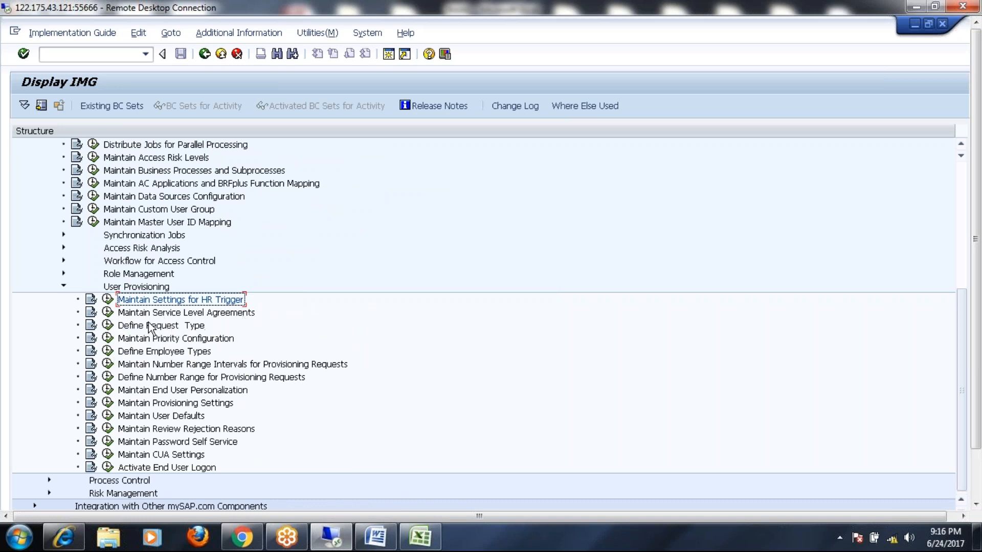
Select Maintain Service Level Agreements under User Provisioning, and switch to the ARM Word document to view the SLA notes.
{"action": "key", "text": "Down"}
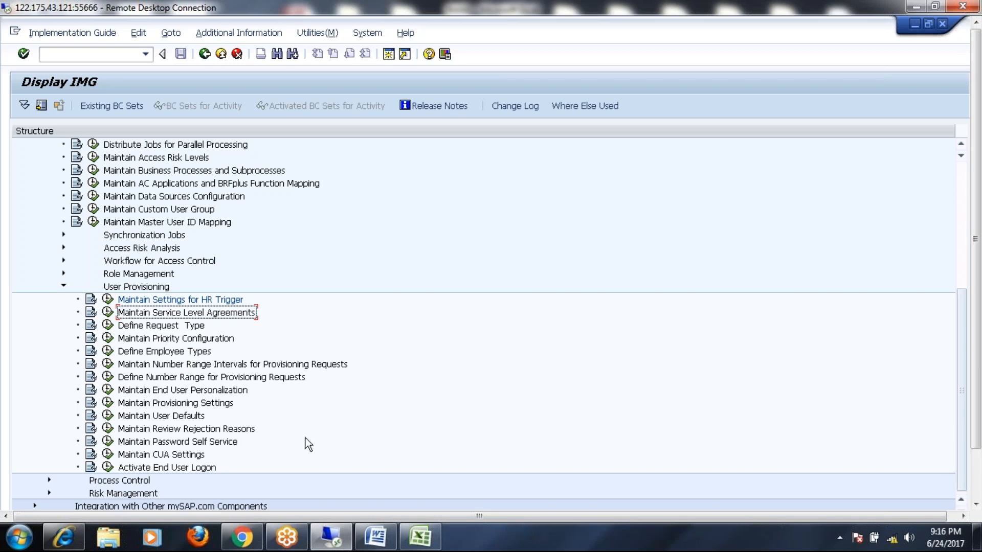
{"action": "left_click", "coordinate": [375, 536]}
{"action": "scroll", "coordinate": [282, 381], "scroll_direction": "down", "scroll_amount": 3}
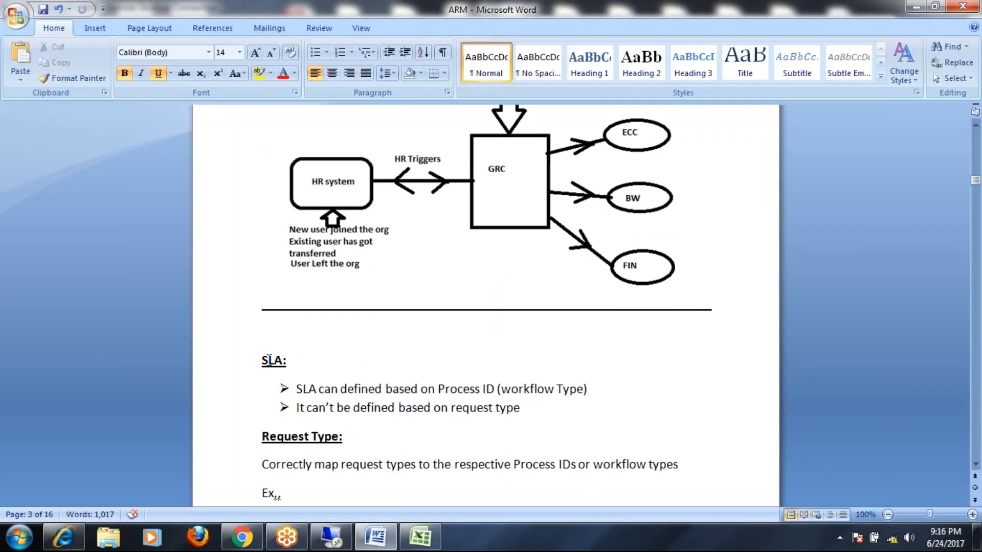
Expand the SLA heading in the notes to read "Maintain Service Level Agreements (SLA):".
{"action": "left_click", "coordinate": [262, 360]}
{"action": "type", "text": "Maintain Service Level Agreements"}
{"action": "type", "text": "(SLA"}
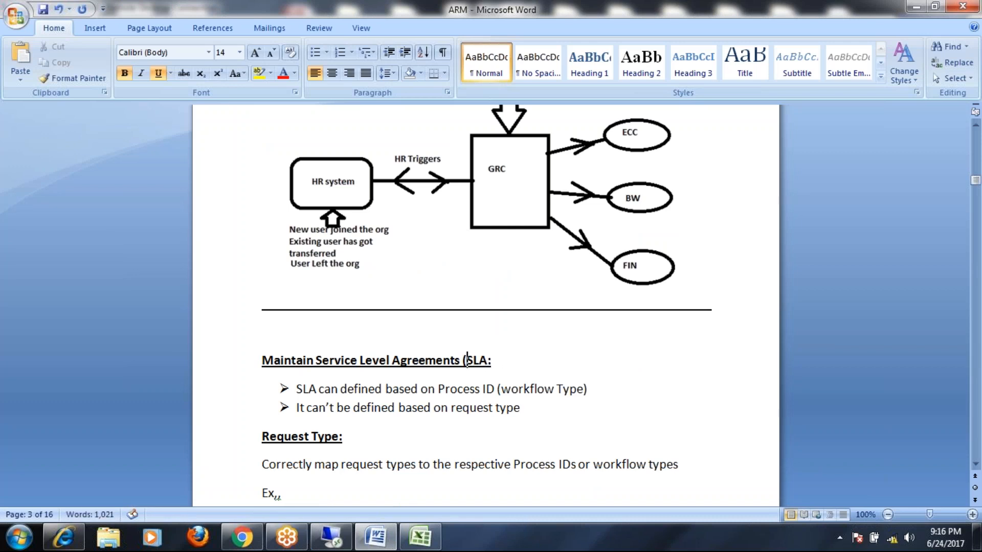
{"action": "type", "text": ")"}
Switch to the SAP remote session, open Maintain Service Level Agreements, and start a new entry with Short Description "Access request Workflow".
{"action": "key", "text": "alt+Tab"}
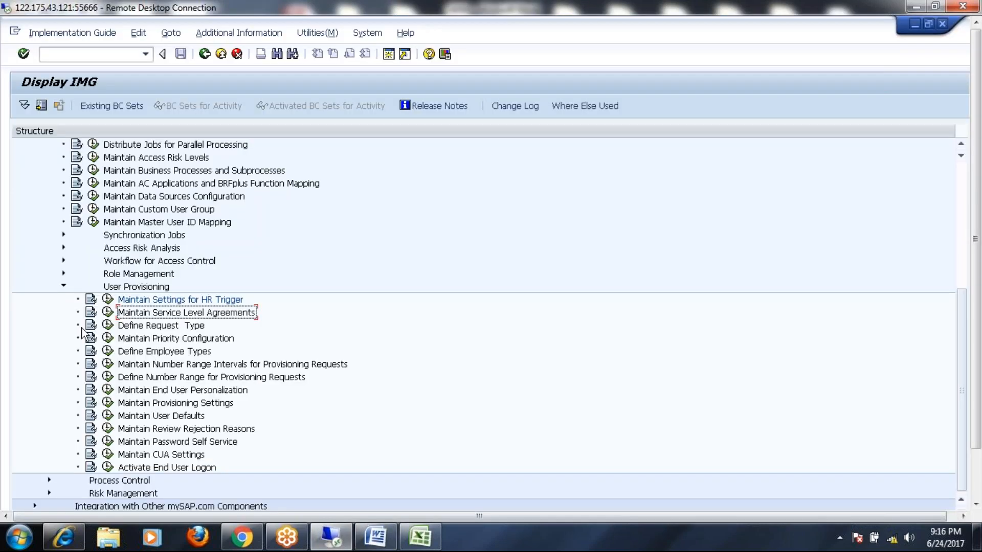
{"action": "left_click", "coordinate": [107, 312]}
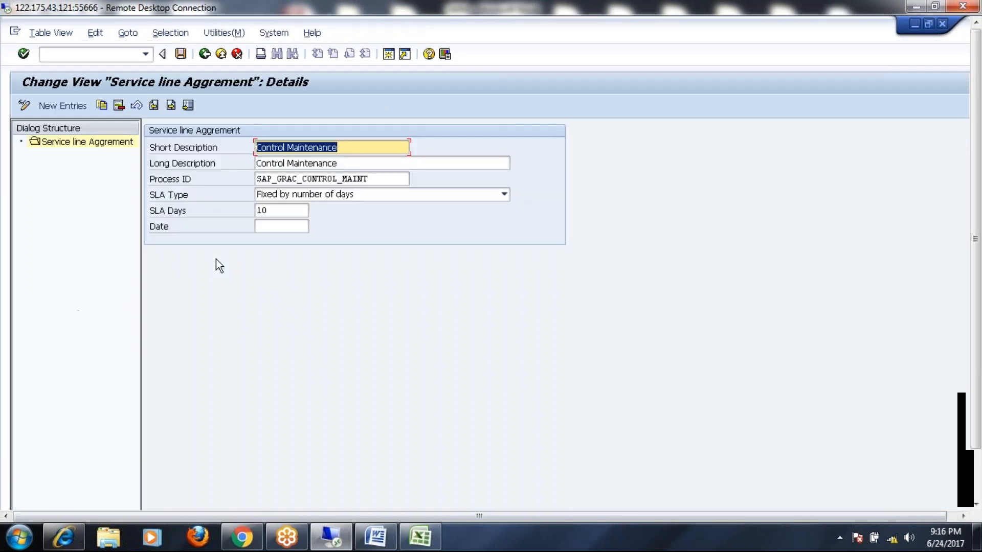
{"action": "left_click", "coordinate": [204, 54]}
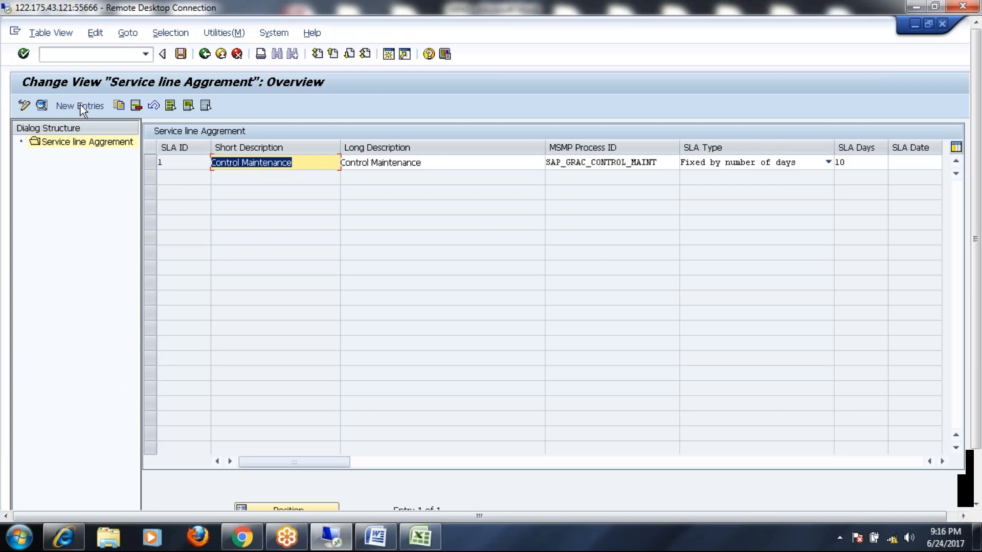
{"action": "left_click", "coordinate": [81, 105]}
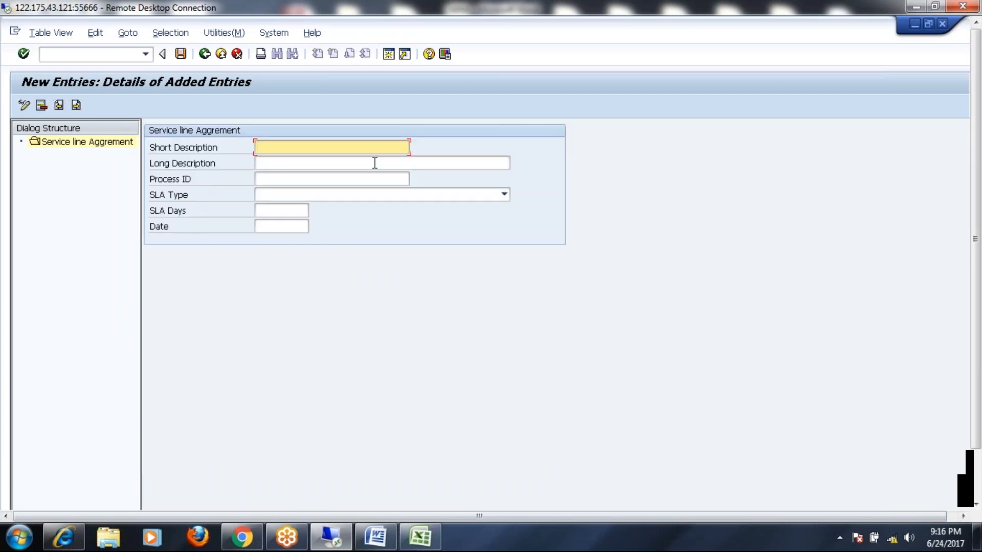
{"action": "type", "text": "Access request Workflow"}
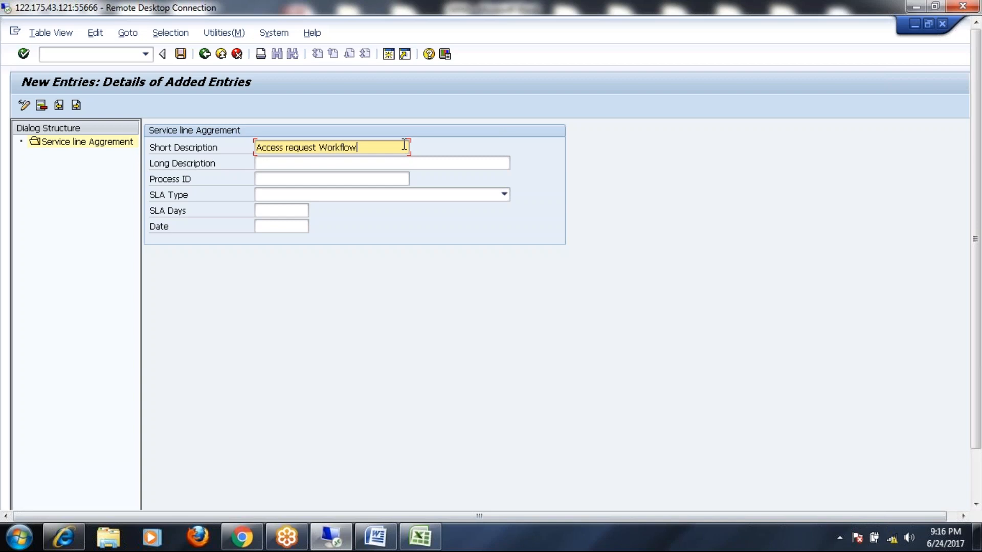
Copy the short description into Long Description, and clean it up to read "Access request Workflow".
{"action": "left_click_drag", "start_coordinate": [404, 145], "coordinate": [197, 159]}
{"action": "key", "text": "ctrl+c"}
{"action": "left_click", "coordinate": [271, 163]}
{"action": "key", "text": "ctrl+v"}
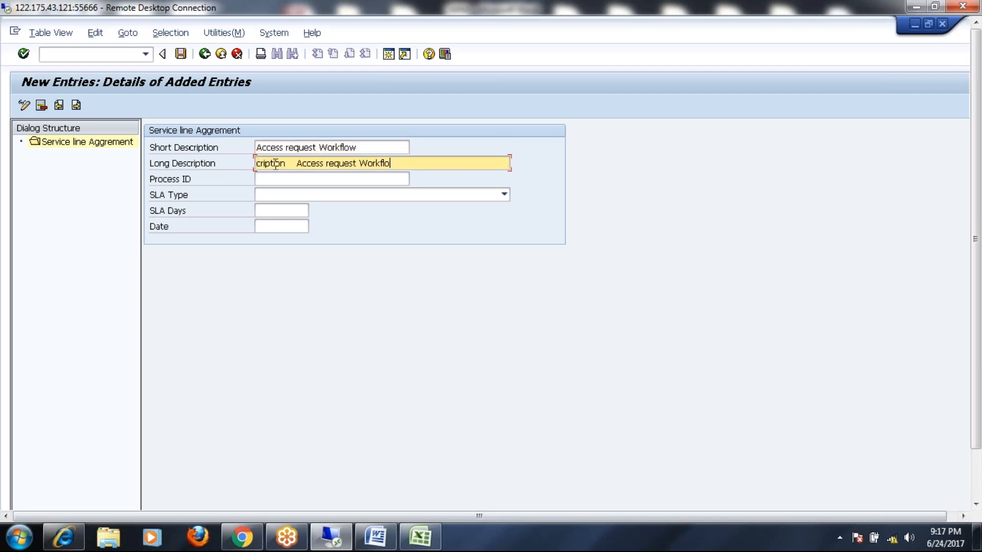
{"action": "left_click", "coordinate": [298, 164]}
{"action": "key", "text": "BackSpace"}
{"action": "key", "text": "BackSpace"}
{"action": "key", "text": "BackSpace"}
{"action": "key", "text": "BackSpace"}
{"action": "key", "text": "BackSpace"}
{"action": "key", "text": "BackSpace"}
{"action": "key", "text": "BackSpace"}
{"action": "key", "text": "BackSpace"}
{"action": "key", "text": "BackSpace"}
{"action": "key", "text": "BackSpace"}
{"action": "key", "text": "BackSpace"}
{"action": "key", "text": "BackSpace"}
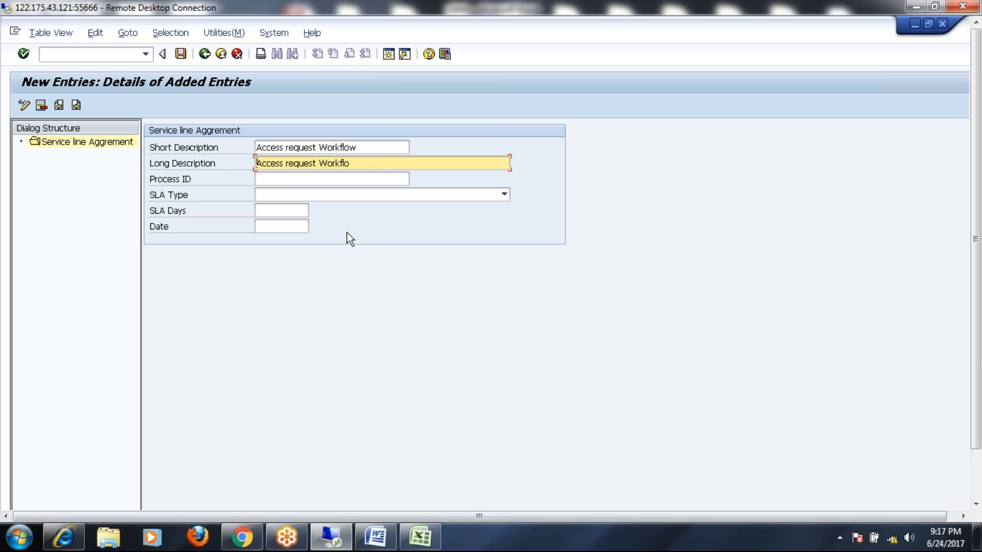
{"action": "left_click", "coordinate": [364, 168]}
{"action": "type", "text": "w"}
Set the Process ID to SAP_GRAC_ACCESS_REQUEST, the SLA Type to Fixed by number of days, and SLA Days to 5.
{"action": "left_click", "coordinate": [402, 179]}
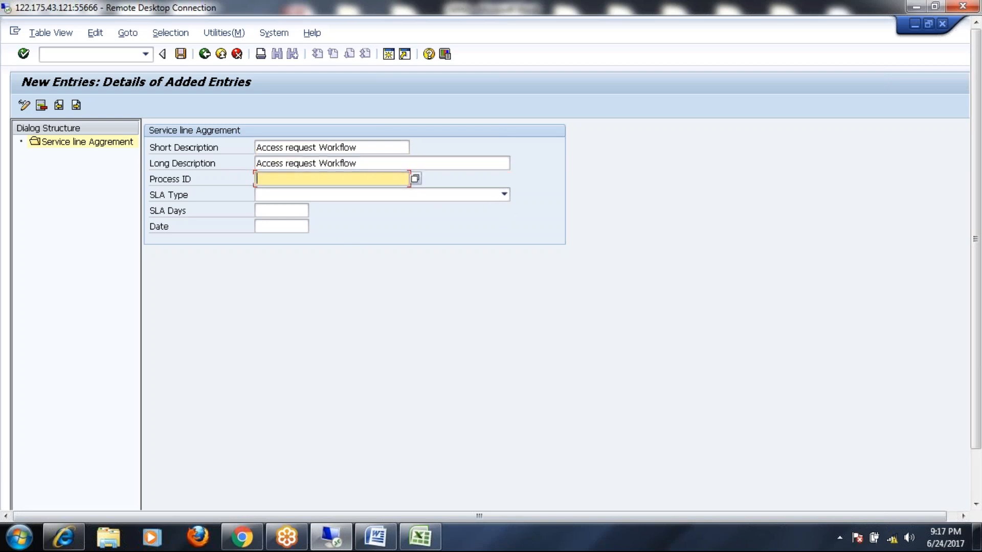
{"action": "left_click", "coordinate": [417, 179]}
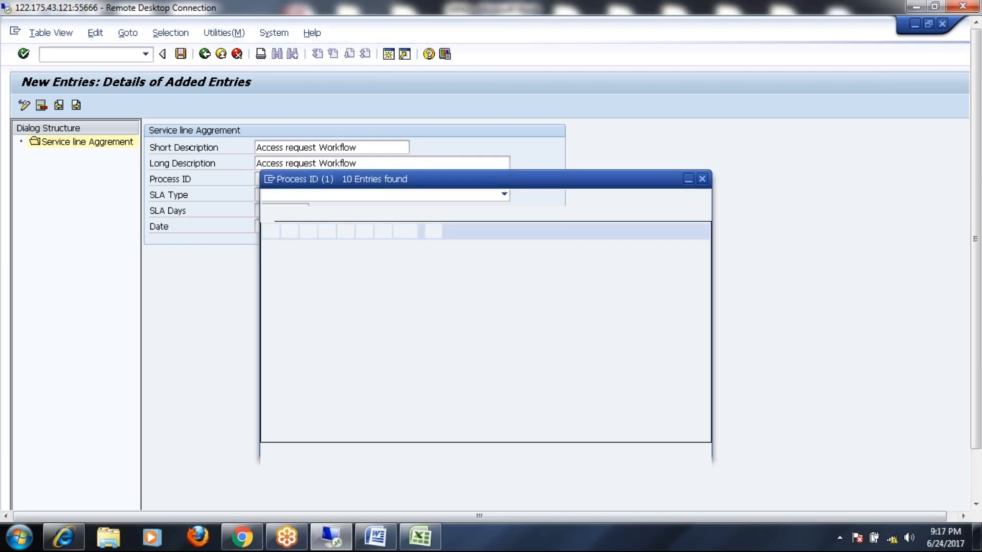
{"action": "double_click", "coordinate": [464, 263]}
{"action": "left_click", "coordinate": [503, 195]}
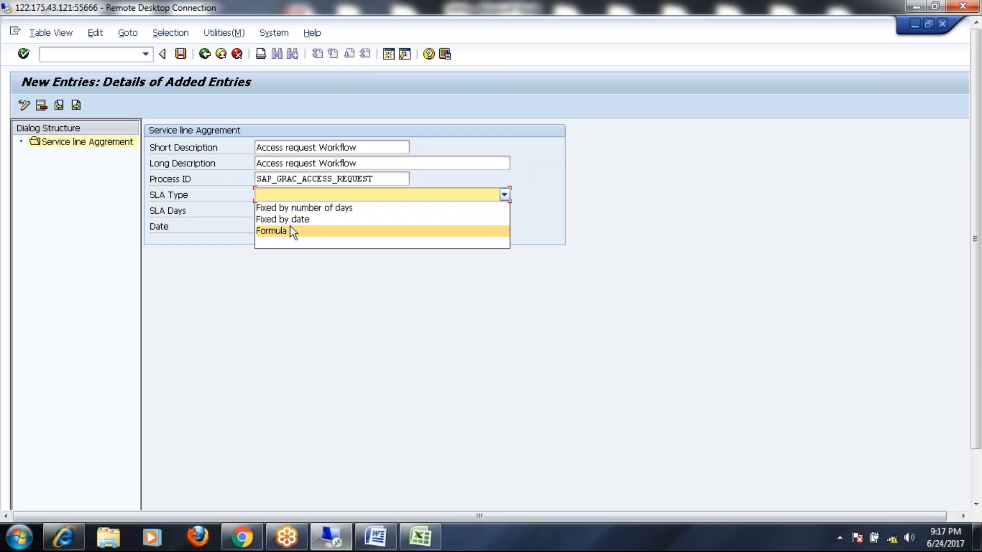
{"action": "left_click", "coordinate": [296, 206]}
{"action": "left_click", "coordinate": [285, 214]}
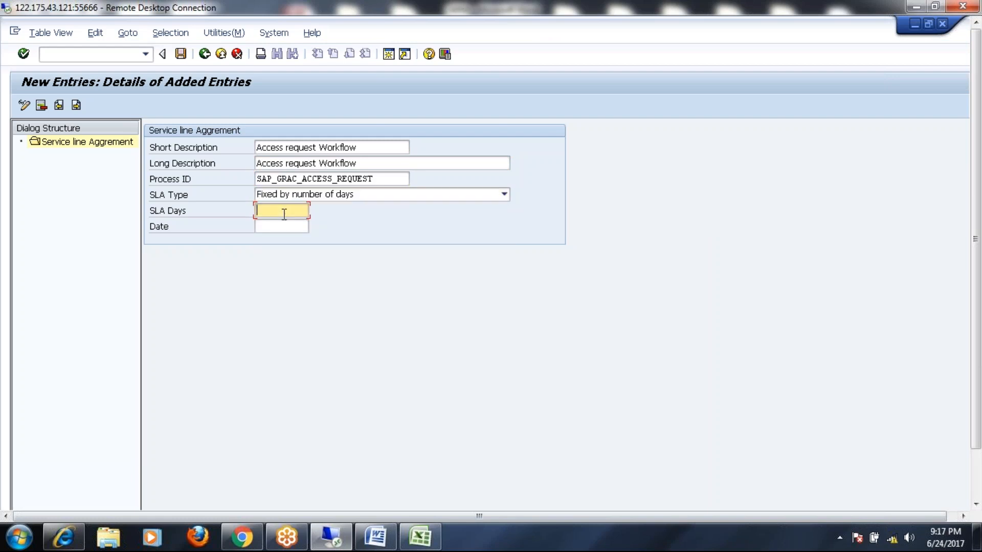
{"action": "type", "text": "5"}
Save the new SLA entry under the proposed customizing request, and return to the overview of all SLA entries.
{"action": "left_click", "coordinate": [181, 54]}
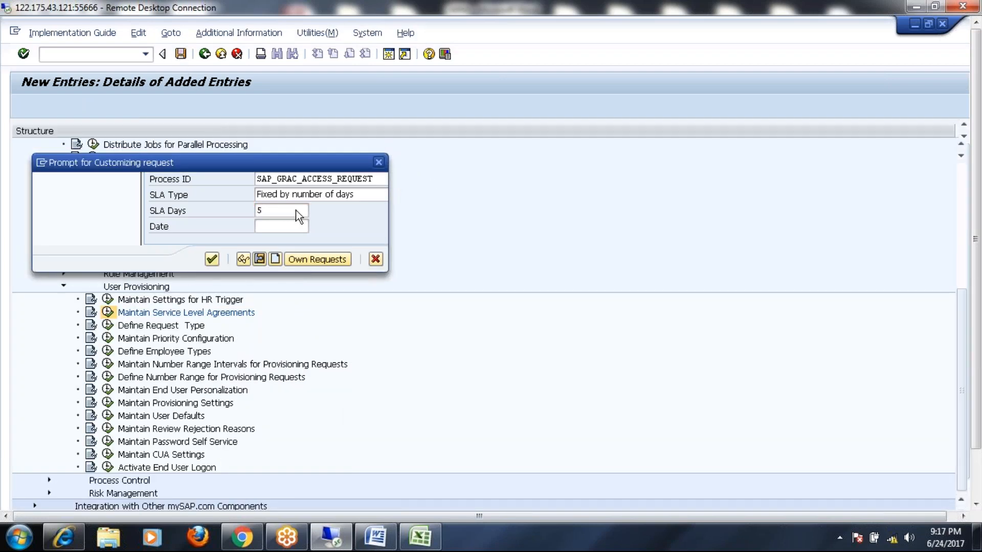
{"action": "left_click", "coordinate": [212, 259]}
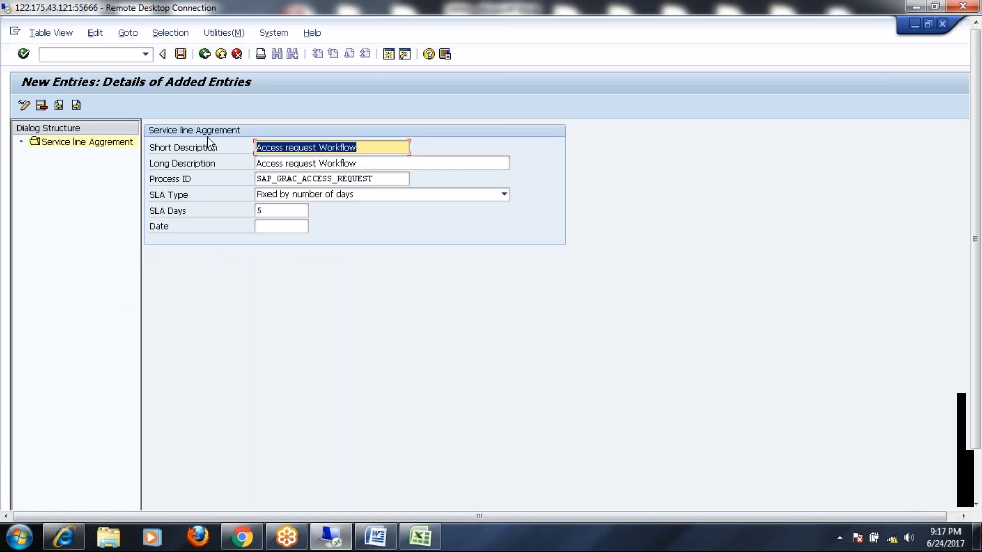
{"action": "left_click", "coordinate": [204, 55]}
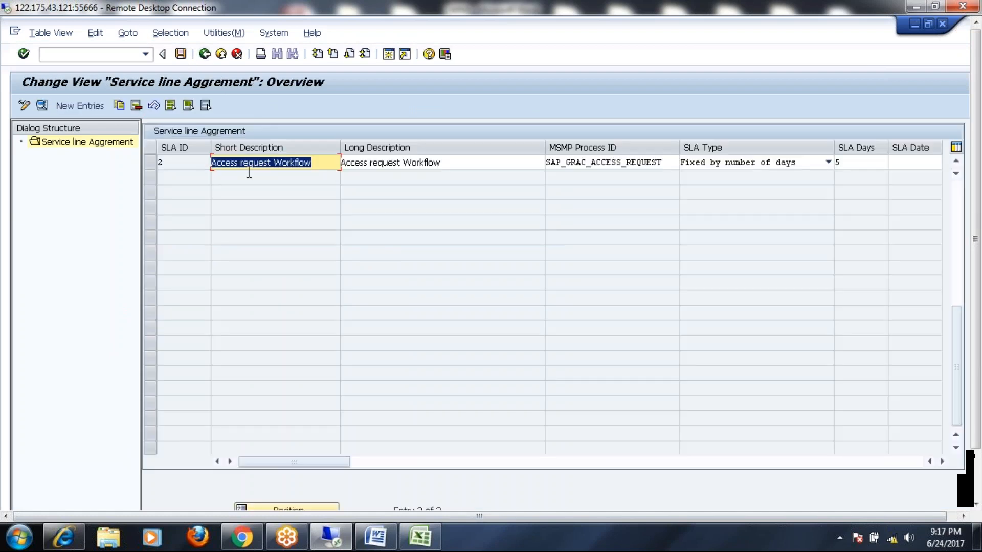
{"action": "left_click", "coordinate": [956, 162]}
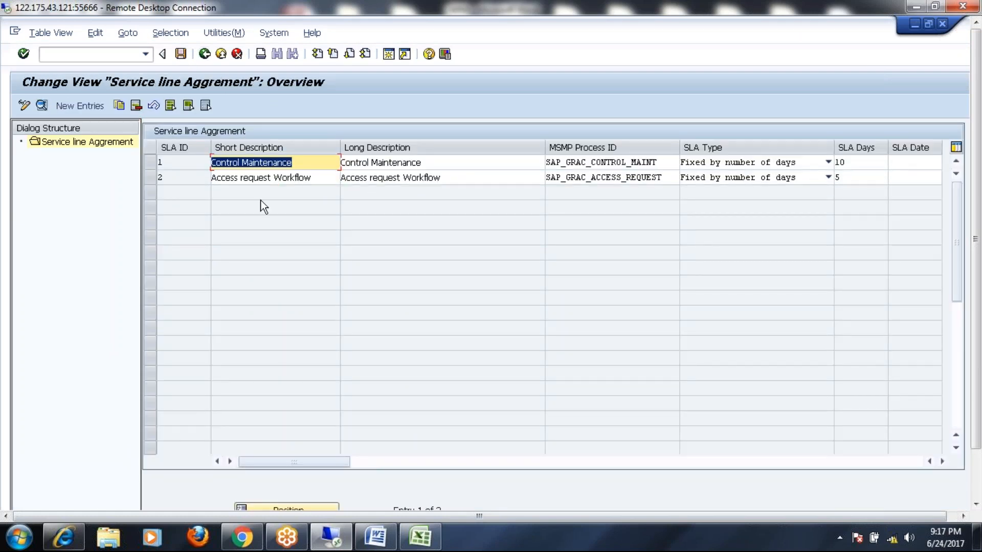
Review the Access request Workflow entry with a narrower Long Description column, and return to the IMG structure.
{"action": "left_click_drag", "start_coordinate": [320, 177], "coordinate": [177, 185]}
{"action": "left_click", "coordinate": [212, 178]}
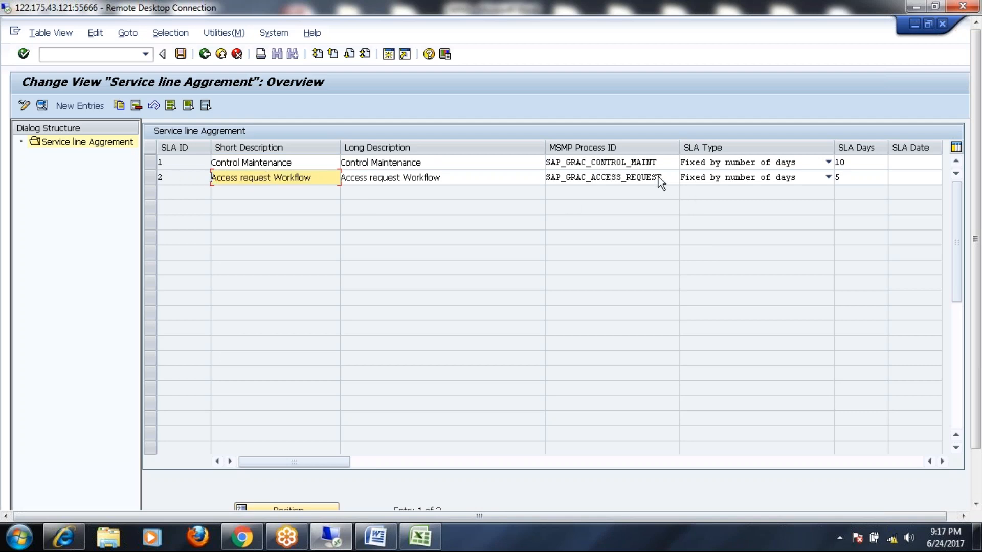
{"action": "left_click_drag", "start_coordinate": [544, 147], "coordinate": [470, 147]}
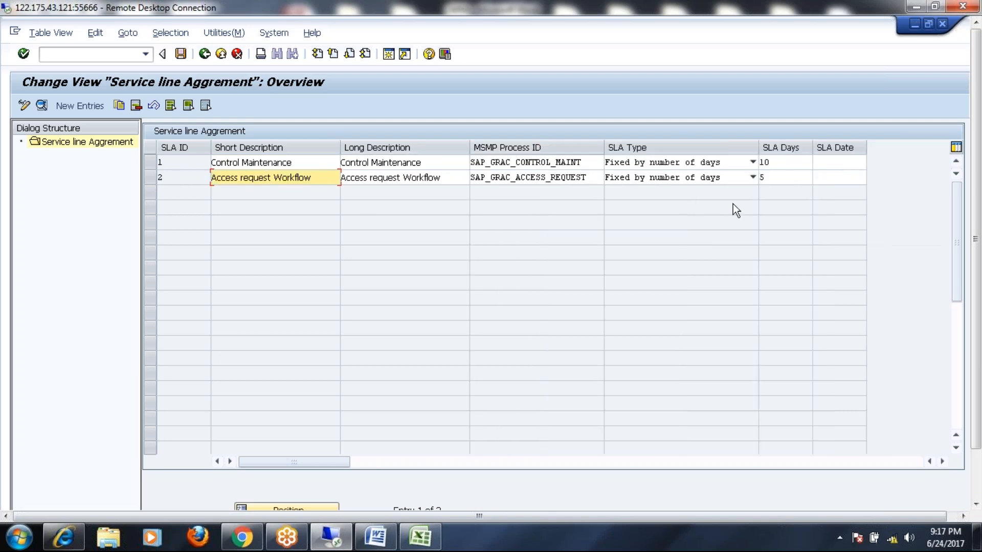
{"action": "left_click", "coordinate": [761, 181]}
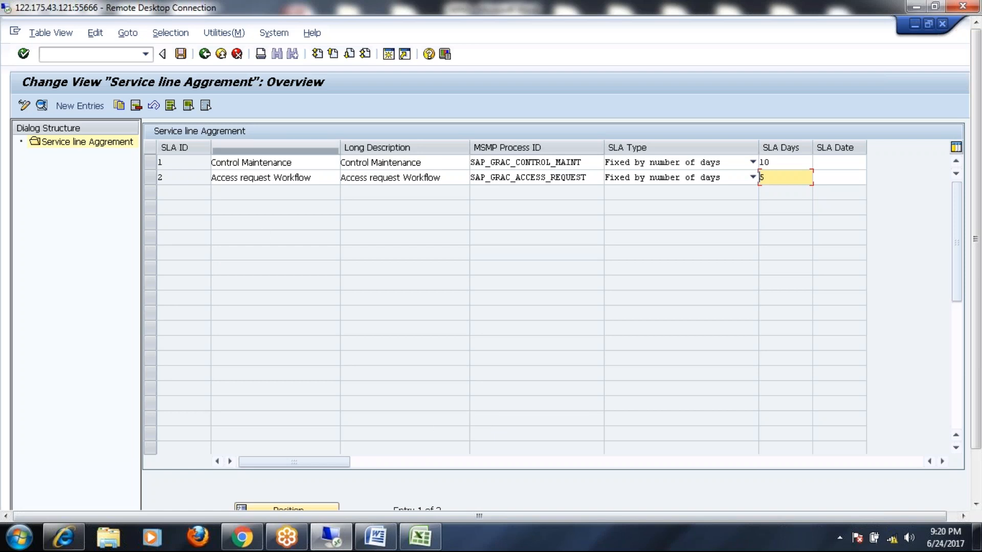
{"action": "left_click", "coordinate": [204, 54]}
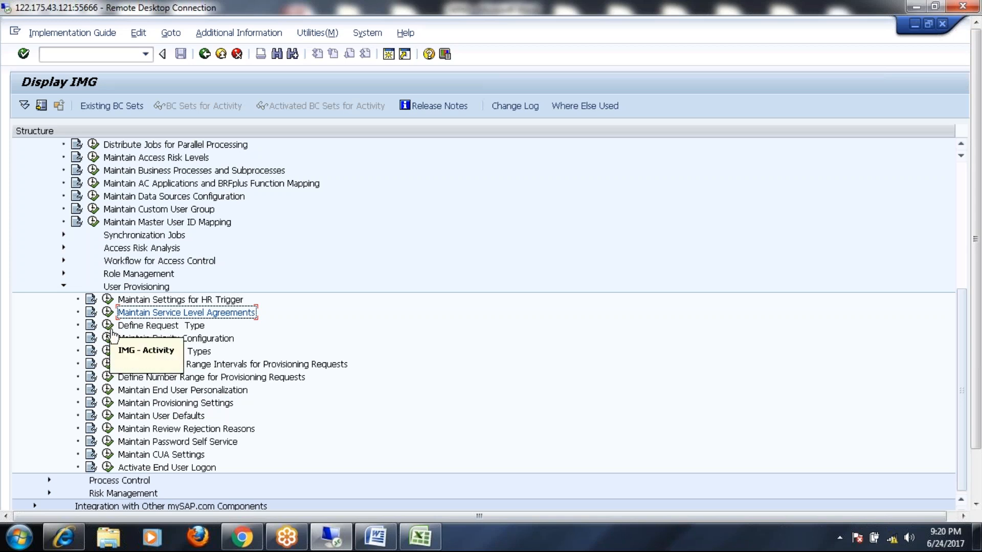
Select Define Request Type under User Provisioning, and rename the Request Type heading in the ARM Word document as "Define Request Type:".
{"action": "left_click", "coordinate": [151, 328]}
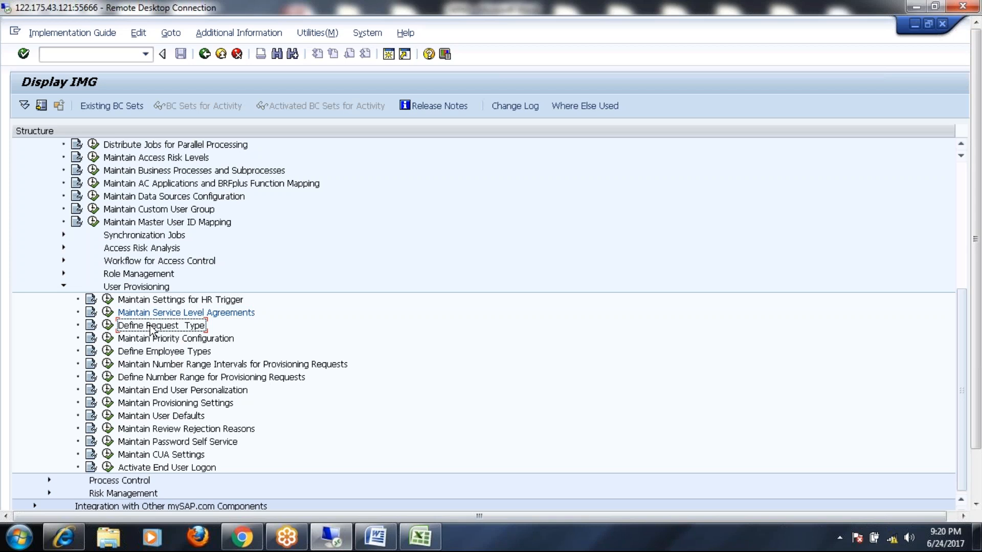
{"action": "left_click", "coordinate": [377, 537]}
{"action": "scroll", "coordinate": [403, 356], "scroll_direction": "down", "scroll_amount": 3}
{"action": "scroll", "coordinate": [402, 357], "scroll_direction": "down", "scroll_amount": 2}
{"action": "left_click", "coordinate": [261, 264]}
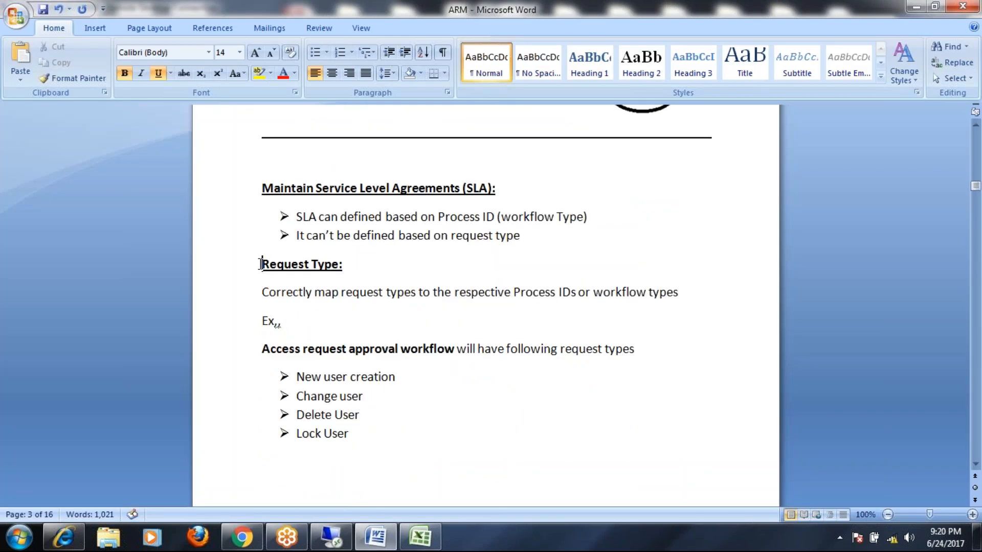
{"action": "type", "text": "Define Request  Type"}
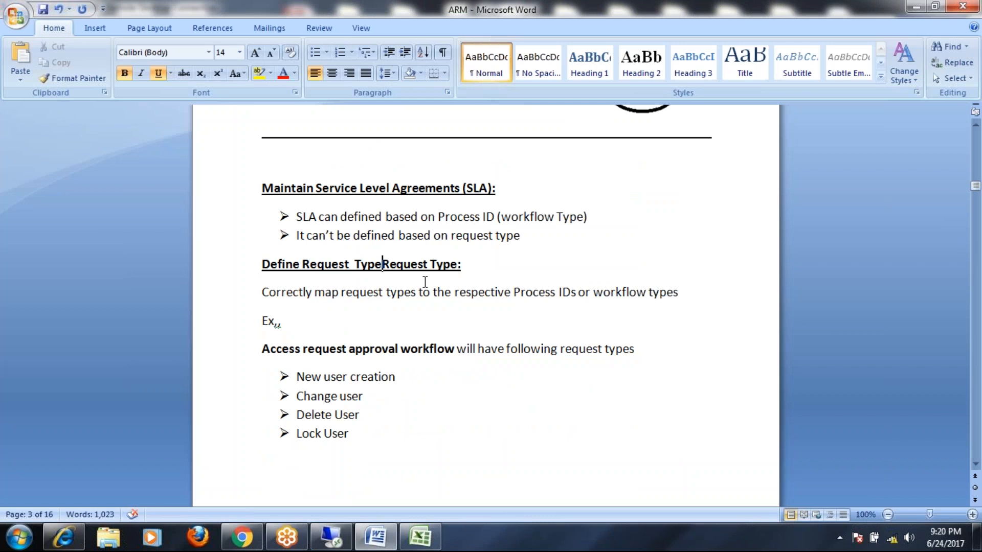
{"action": "key", "text": "Delete"}
{"action": "key", "text": "Delete"}
{"action": "key", "text": "Delete"}
{"action": "key", "text": "Delete"}
{"action": "key", "text": "Delete"}
{"action": "key", "text": "Delete"}
{"action": "key", "text": "Delete"}
{"action": "key", "text": "Delete"}
{"action": "key", "text": "Delete"}
{"action": "key", "text": "Delete"}
{"action": "key", "text": "Delete"}
{"action": "key", "text": "Delete"}
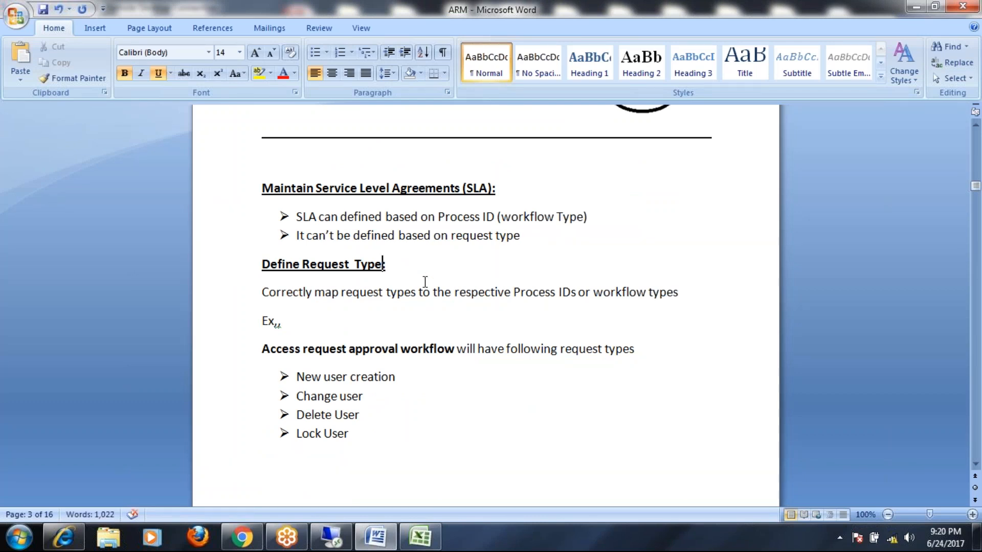
{"action": "left_click", "coordinate": [434, 317]}
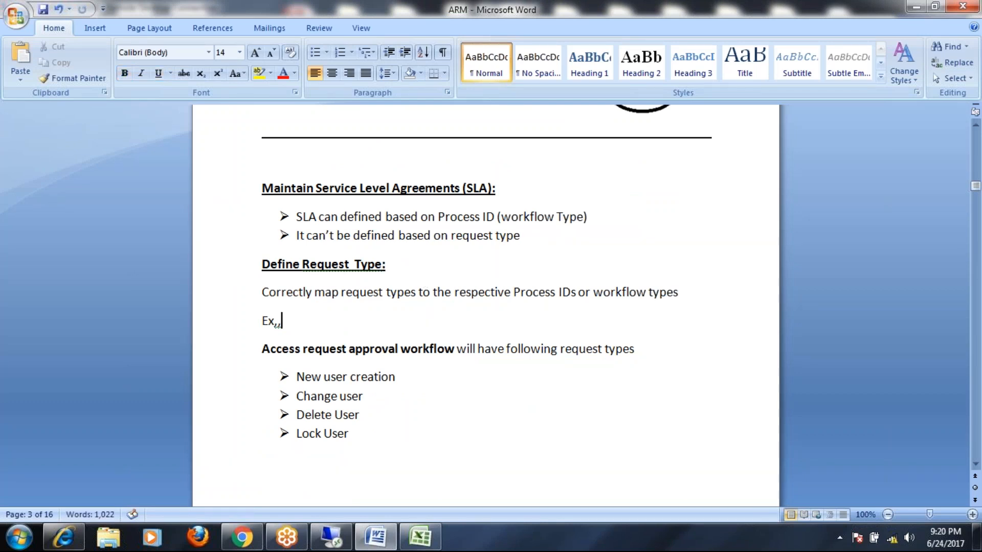
Switch back to the SAP remote session, open Define Request Type, and view the blank new entry form before returning to the overview.
{"action": "key", "text": "alt+Tab"}
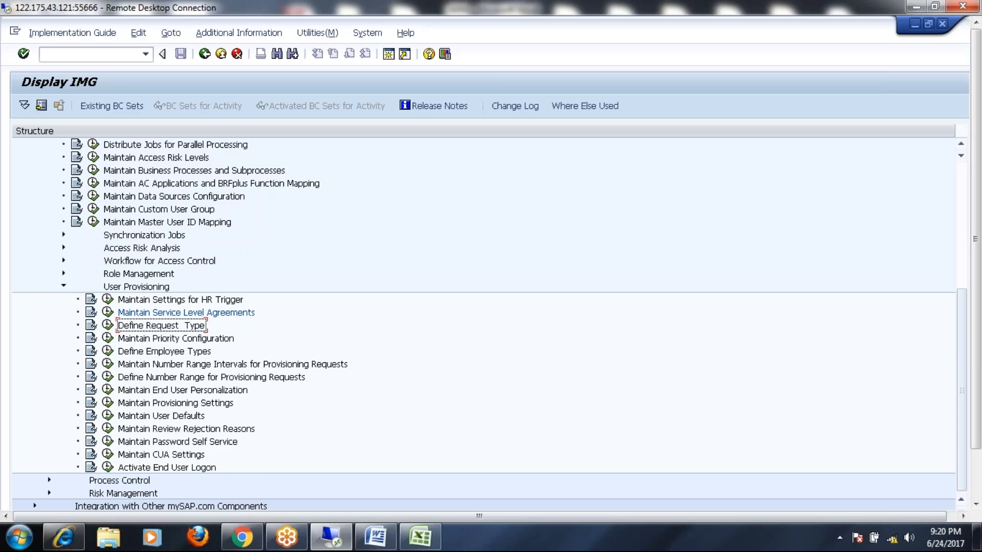
{"action": "left_click", "coordinate": [108, 325]}
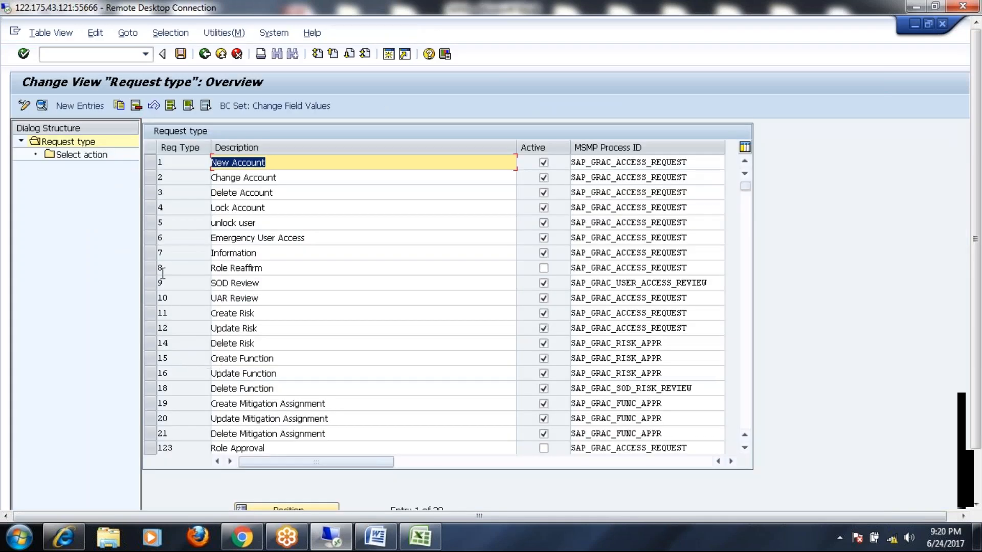
{"action": "left_click", "coordinate": [86, 107]}
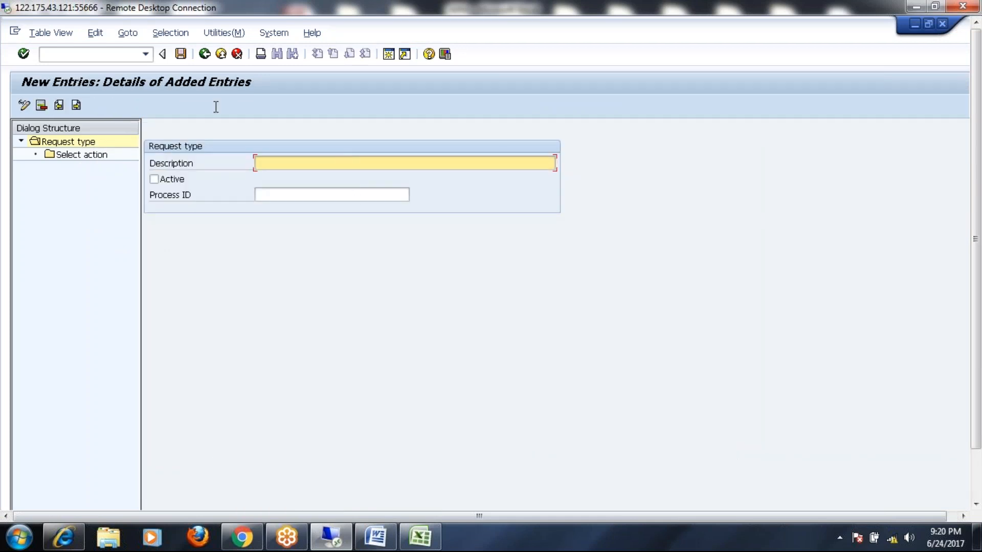
{"action": "left_click", "coordinate": [205, 54]}
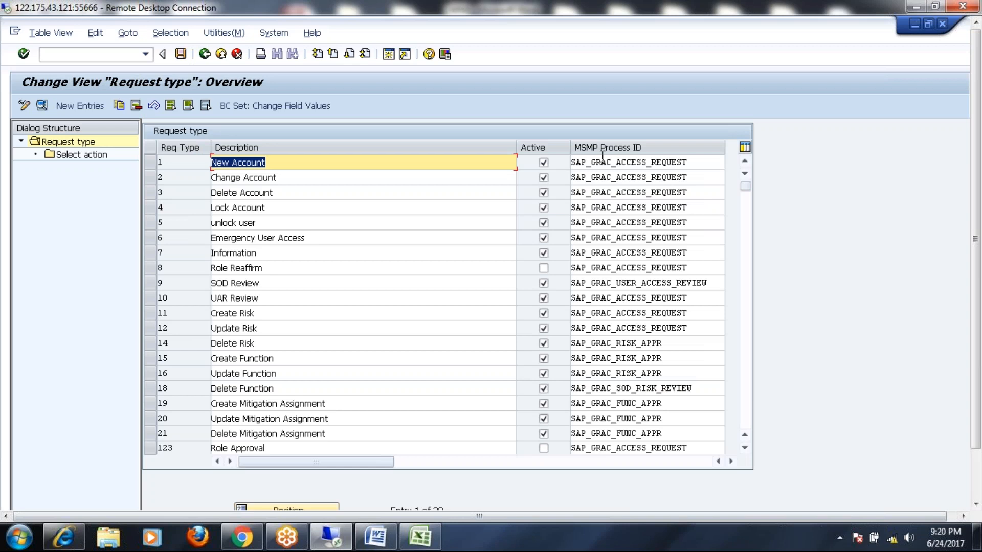
Narrow the Description column, and examine the risk, SOD and UAR review, and mitigation assignment request types in the list.
{"action": "left_click_drag", "start_coordinate": [516, 147], "coordinate": [410, 154]}
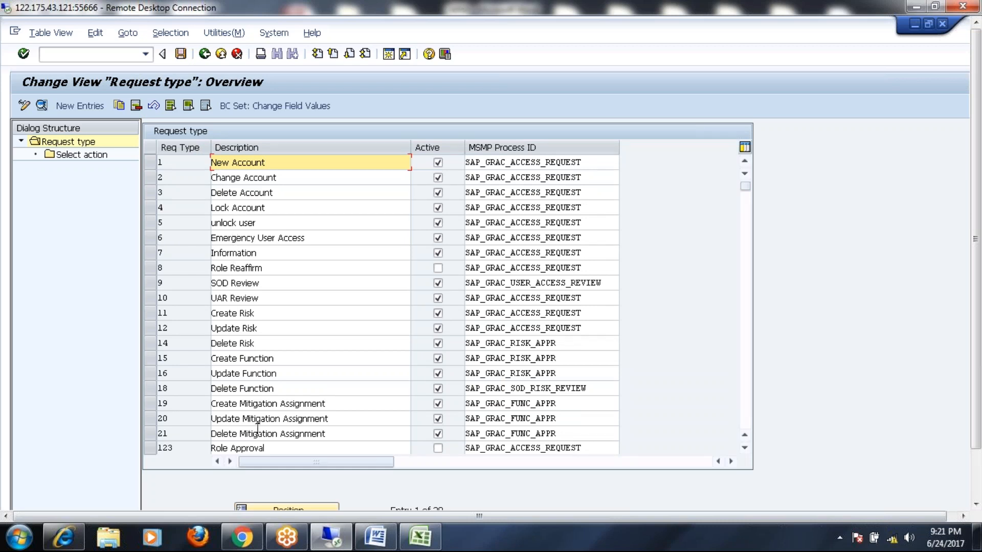
{"action": "left_click_drag", "start_coordinate": [263, 313], "coordinate": [201, 314]}
{"action": "left_click_drag", "start_coordinate": [270, 330], "coordinate": [195, 331]}
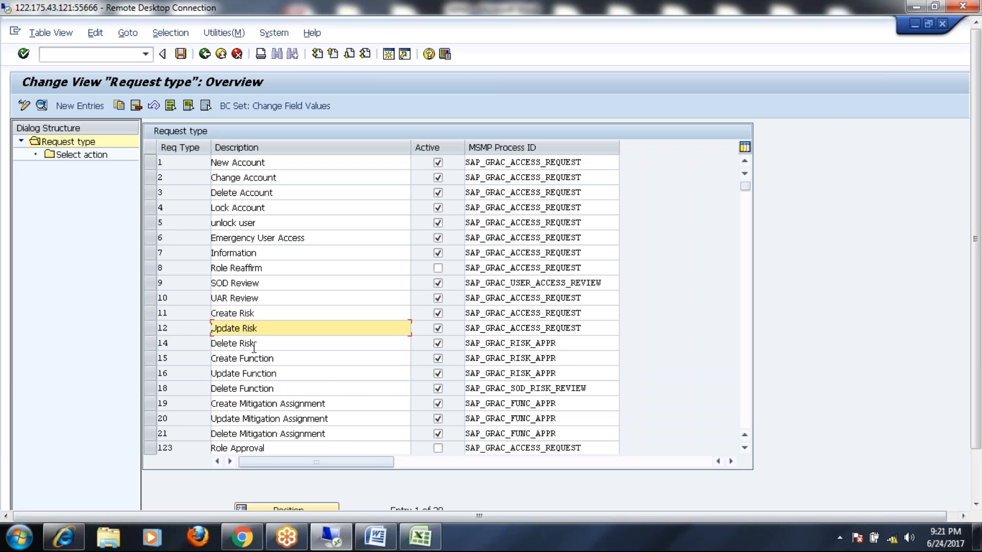
{"action": "left_click_drag", "start_coordinate": [266, 348], "coordinate": [221, 350]}
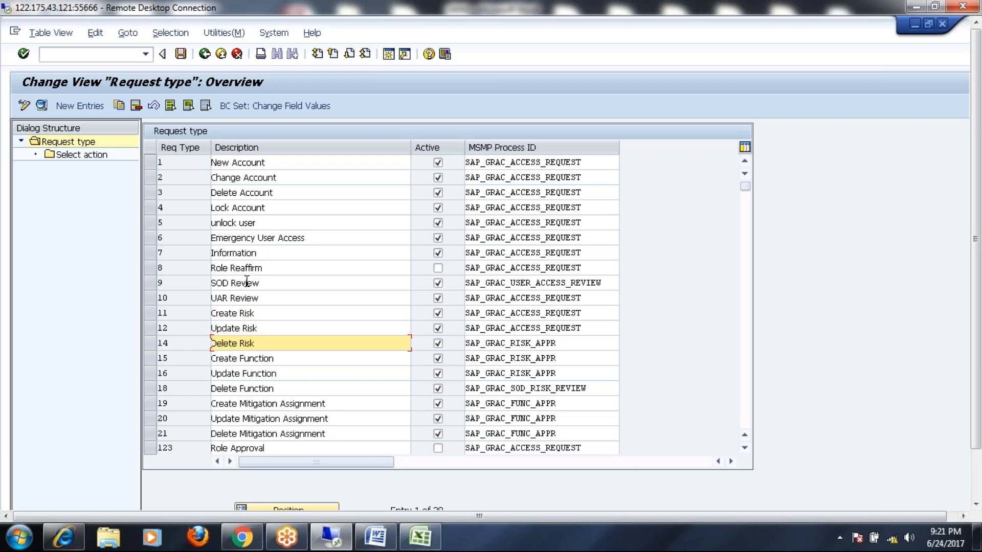
{"action": "left_click_drag", "start_coordinate": [267, 281], "coordinate": [199, 282]}
{"action": "left_click_drag", "start_coordinate": [289, 298], "coordinate": [191, 304]}
{"action": "left_click_drag", "start_coordinate": [329, 404], "coordinate": [191, 405]}
{"action": "left_click_drag", "start_coordinate": [328, 422], "coordinate": [212, 419]}
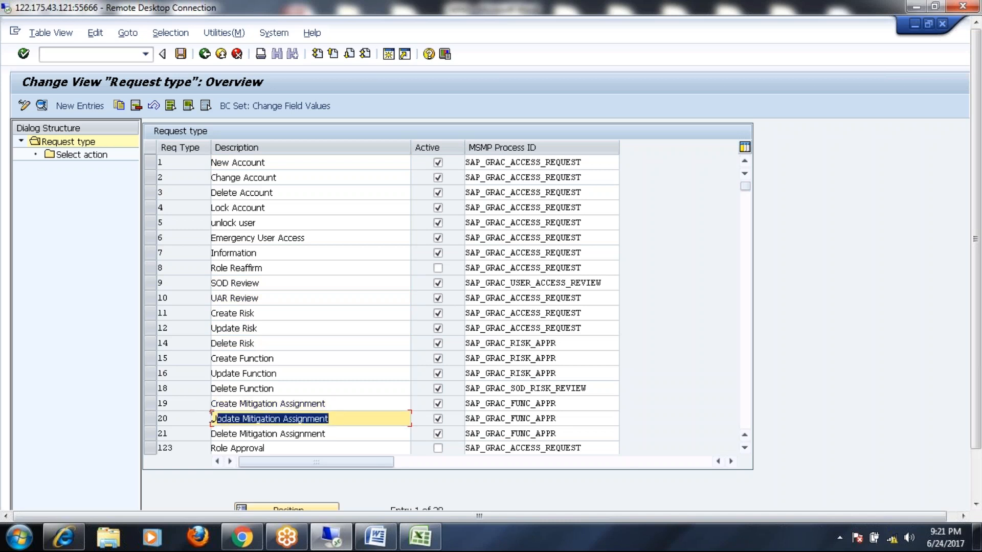
{"action": "left_click_drag", "start_coordinate": [372, 438], "coordinate": [208, 433]}
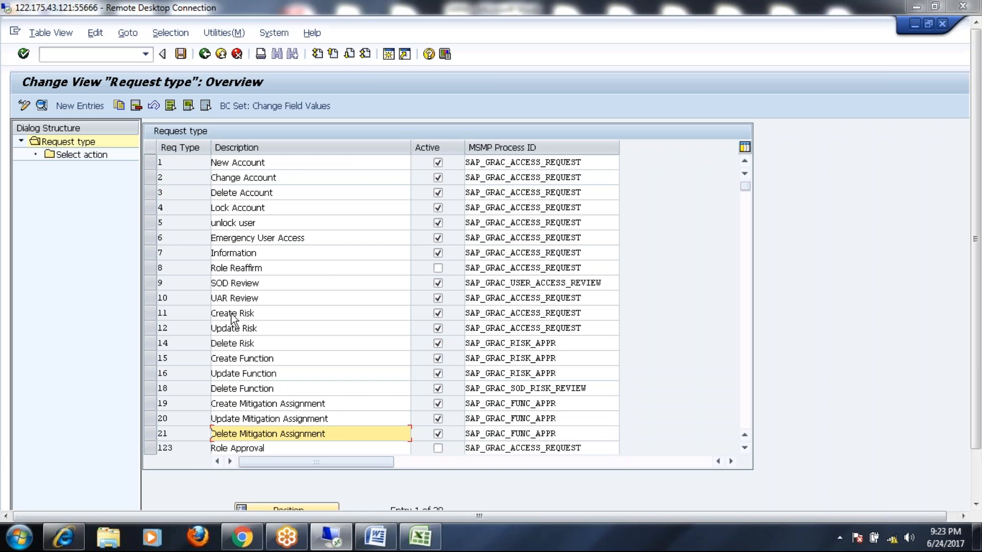
{"action": "left_click", "coordinate": [149, 313]}
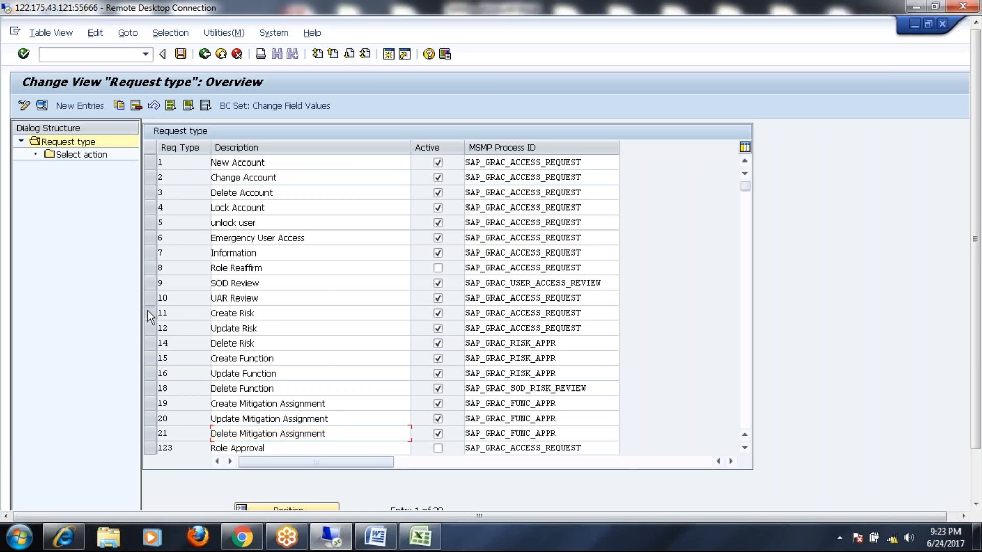
Assign the MSMP process ID SAP_GRAC_RISK_APPR to the Create Risk request type.
{"action": "left_click", "coordinate": [263, 313]}
{"action": "left_click", "coordinate": [601, 314]}
{"action": "left_click", "coordinate": [624, 315]}
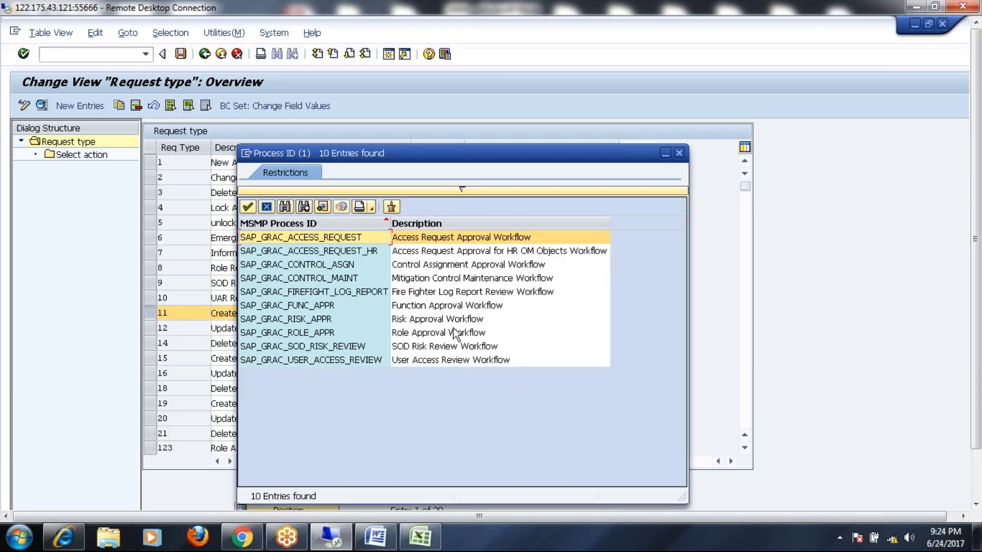
{"action": "double_click", "coordinate": [407, 321]}
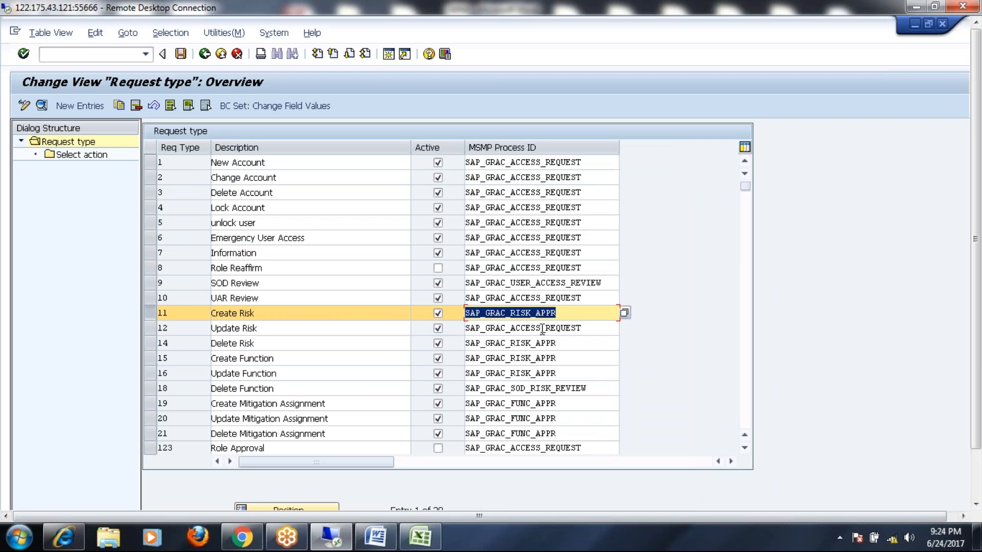
Replace the Update Risk request type's process ID with SAP_GRAC_RISK_APPR, copied from the Create Risk row.
{"action": "left_click", "coordinate": [584, 326]}
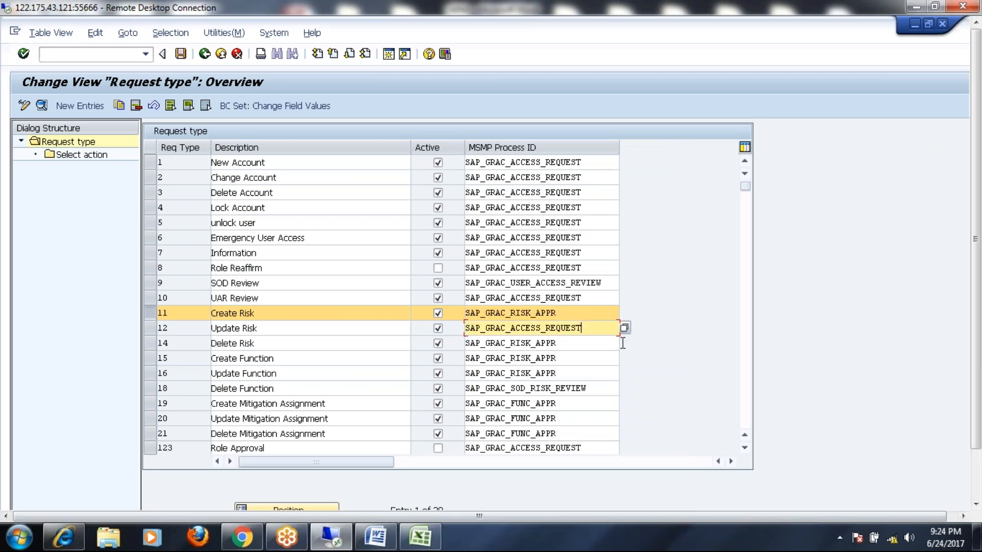
{"action": "key", "text": "BackSpace"}
{"action": "key", "text": "BackSpace"}
{"action": "key", "text": "BackSpace"}
{"action": "key", "text": "BackSpace"}
{"action": "key", "text": "BackSpace"}
{"action": "key", "text": "BackSpace"}
{"action": "key", "text": "BackSpace"}
{"action": "key", "text": "BackSpace"}
{"action": "key", "text": "BackSpace"}
{"action": "key", "text": "BackSpace"}
{"action": "key", "text": "BackSpace"}
{"action": "key", "text": "BackSpace"}
{"action": "key", "text": "BackSpace"}
{"action": "key", "text": "BackSpace"}
{"action": "key", "text": "BackSpace"}
{"action": "key", "text": "BackSpace"}
{"action": "key", "text": "BackSpace"}
{"action": "key", "text": "BackSpace"}
{"action": "key", "text": "BackSpace"}
{"action": "key", "text": "BackSpace"}
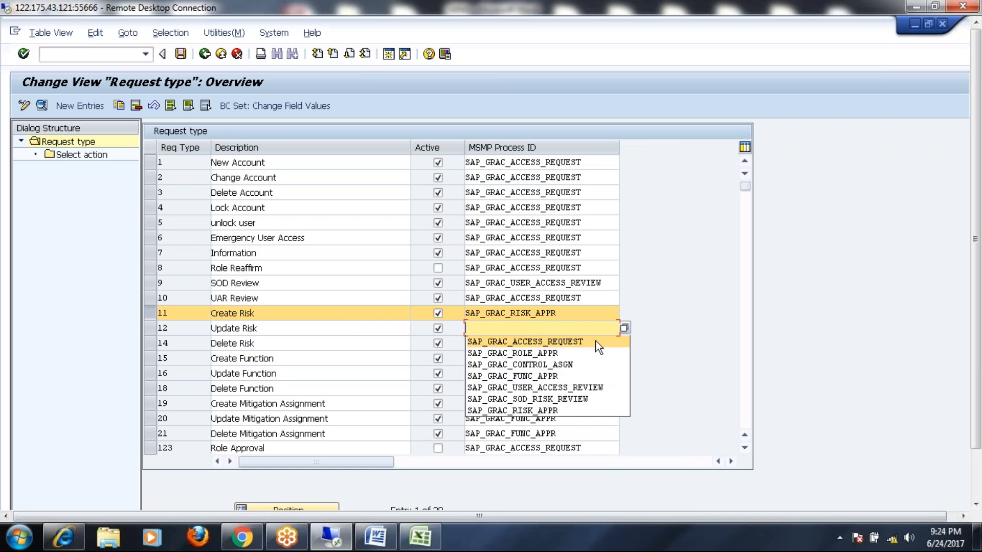
{"action": "left_click_drag", "start_coordinate": [558, 313], "coordinate": [466, 316]}
{"action": "key", "text": "ctrl+c"}
{"action": "left_click", "coordinate": [479, 327]}
{"action": "key", "text": "ctrl+v"}
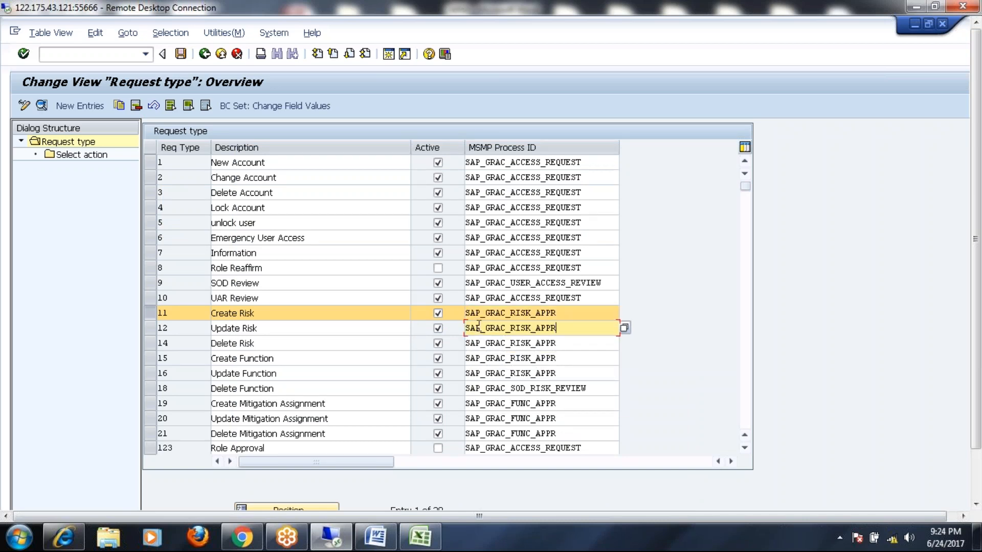
Assign the function approval workflow, SAP_GRAC_FUNC_APPR, to the Create Function request type.
{"action": "left_click", "coordinate": [563, 358]}
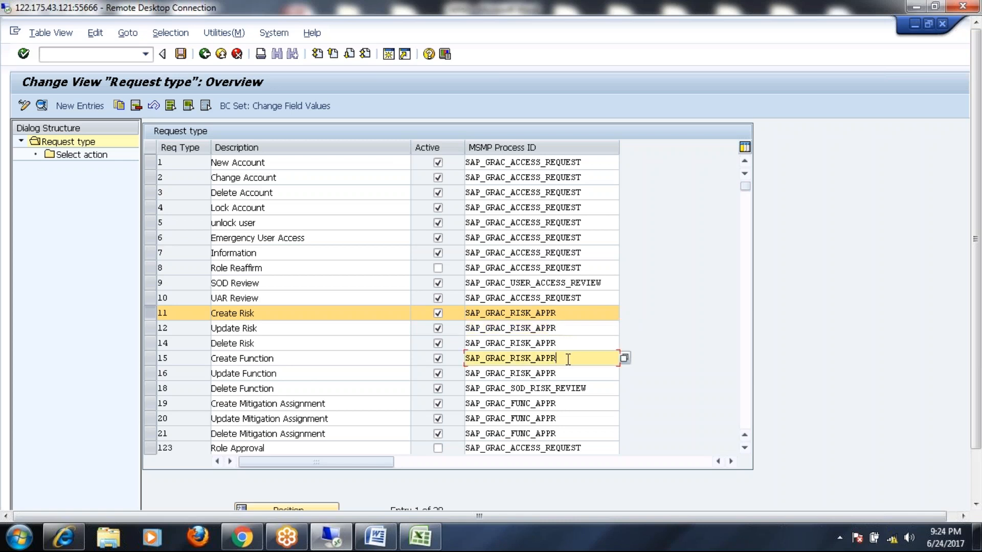
{"action": "left_click", "coordinate": [624, 358]}
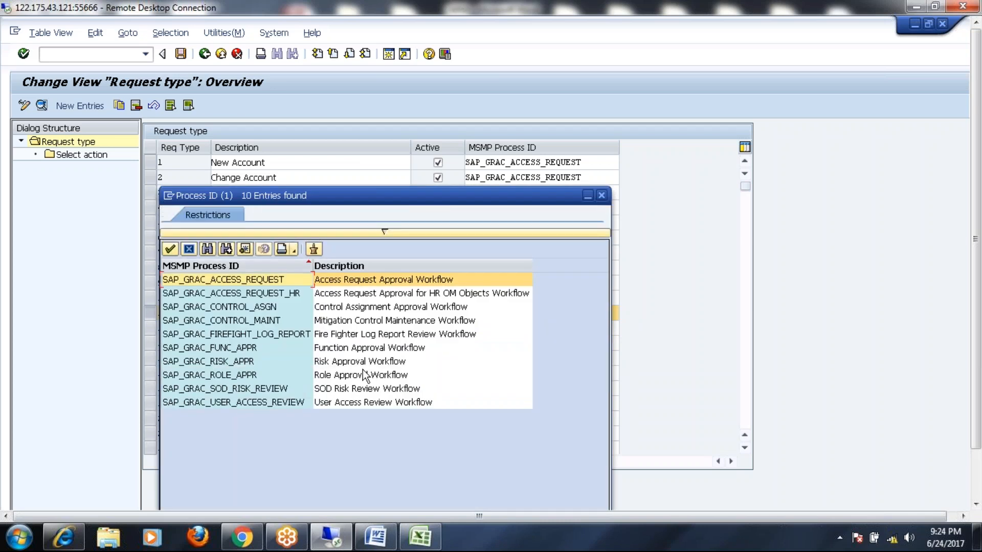
{"action": "double_click", "coordinate": [368, 347]}
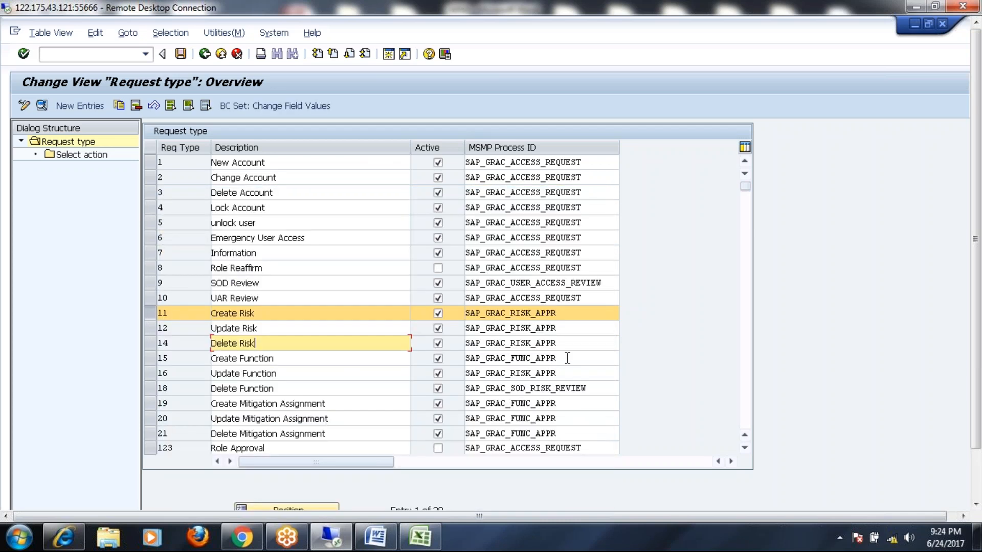
Replace the Update Function request type's process ID with SAP_GRAC_FUNC_APPR, copied from the Create Function row.
{"action": "left_click", "coordinate": [568, 371]}
{"action": "key", "text": "BackSpace"}
{"action": "key", "text": "BackSpace"}
{"action": "key", "text": "BackSpace"}
{"action": "key", "text": "BackSpace"}
{"action": "key", "text": "BackSpace"}
{"action": "key", "text": "BackSpace"}
{"action": "key", "text": "BackSpace"}
{"action": "key", "text": "BackSpace"}
{"action": "key", "text": "BackSpace"}
{"action": "key", "text": "BackSpace"}
{"action": "key", "text": "BackSpace"}
{"action": "key", "text": "BackSpace"}
{"action": "key", "text": "BackSpace"}
{"action": "key", "text": "BackSpace"}
{"action": "key", "text": "BackSpace"}
{"action": "key", "text": "BackSpace"}
{"action": "key", "text": "BackSpace"}
{"action": "key", "text": "BackSpace"}
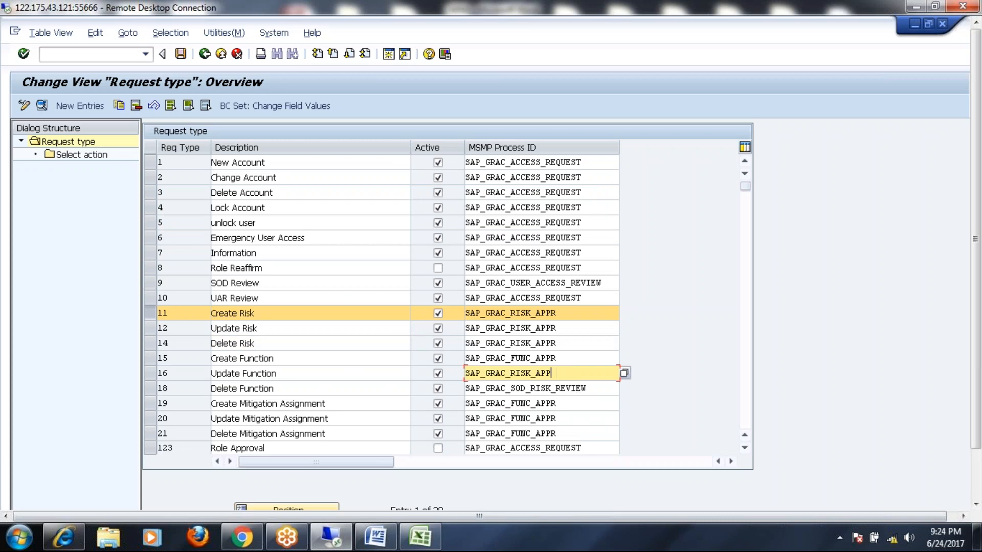
{"action": "left_click_drag", "start_coordinate": [559, 358], "coordinate": [462, 360]}
{"action": "key", "text": "ctrl+c"}
{"action": "left_click", "coordinate": [475, 371]}
{"action": "key", "text": "ctrl+v"}
Replace the Delete Function request type's process ID with the copied SAP_GRAC_FUNC_APPR.
{"action": "left_click", "coordinate": [602, 390]}
{"action": "key", "text": "BackSpace"}
{"action": "key", "text": "BackSpace"}
{"action": "key", "text": "BackSpace"}
{"action": "key", "text": "BackSpace"}
{"action": "key", "text": "BackSpace"}
{"action": "key", "text": "BackSpace"}
{"action": "key", "text": "BackSpace"}
{"action": "key", "text": "BackSpace"}
{"action": "key", "text": "BackSpace"}
{"action": "key", "text": "BackSpace"}
{"action": "key", "text": "BackSpace"}
{"action": "key", "text": "BackSpace"}
{"action": "key", "text": "BackSpace"}
{"action": "key", "text": "BackSpace"}
{"action": "key", "text": "BackSpace"}
{"action": "key", "text": "BackSpace"}
{"action": "key", "text": "BackSpace"}
{"action": "key", "text": "BackSpace"}
{"action": "key", "text": "BackSpace"}
{"action": "key", "text": "BackSpace"}
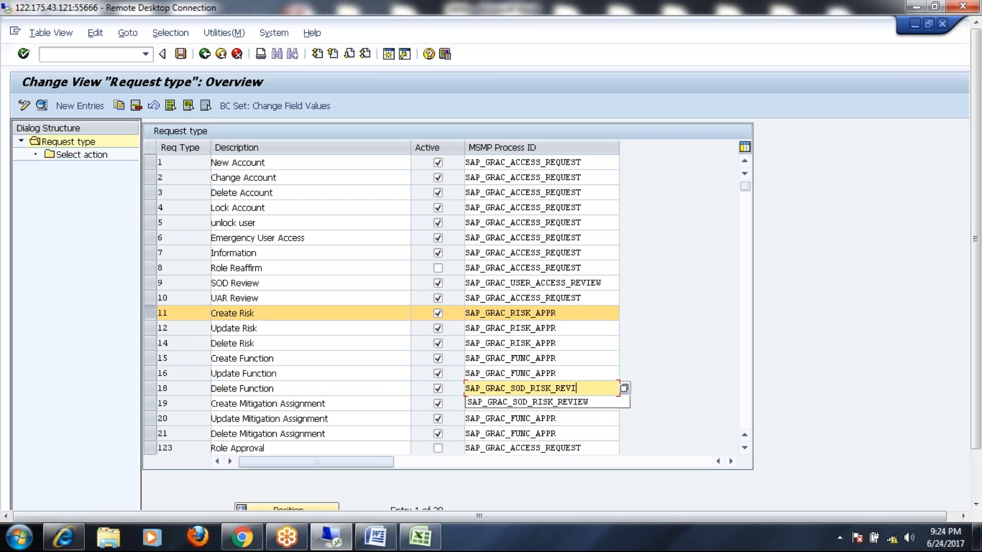
{"action": "key", "text": "ctrl+v"}
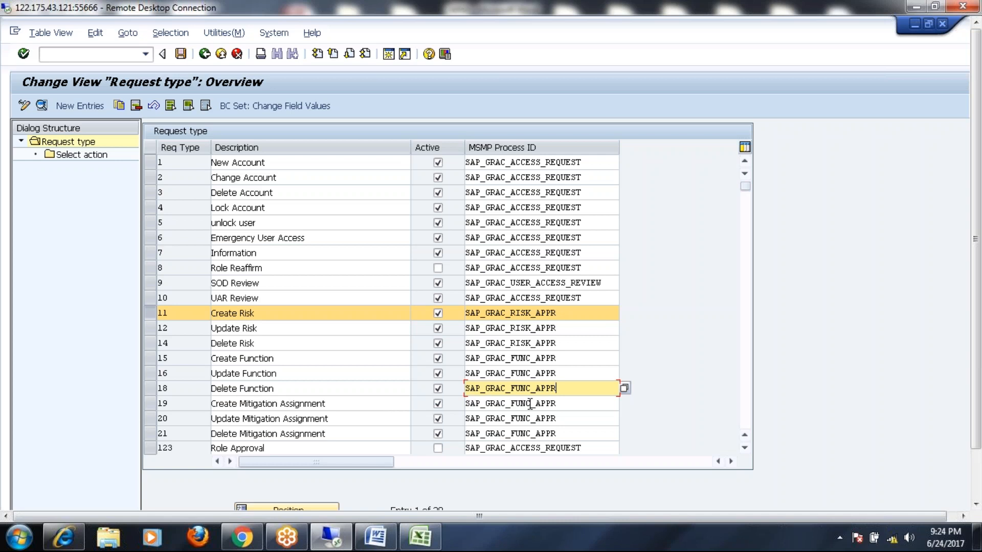
Assign the control assignment approval workflow, SAP_GRAC_CONTROL_ASGN, to the Create Mitigation Assignment request type.
{"action": "left_click", "coordinate": [558, 404]}
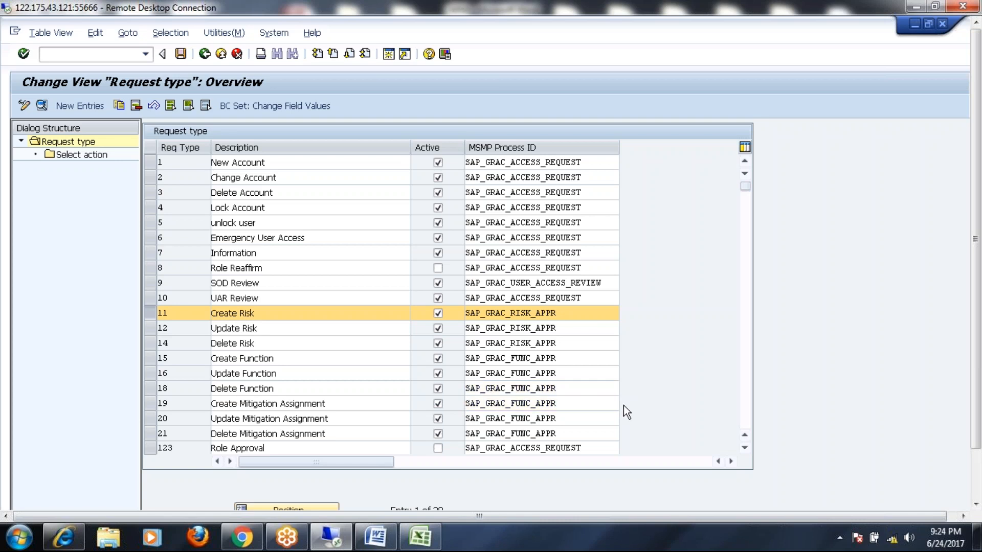
{"action": "left_click", "coordinate": [625, 404]}
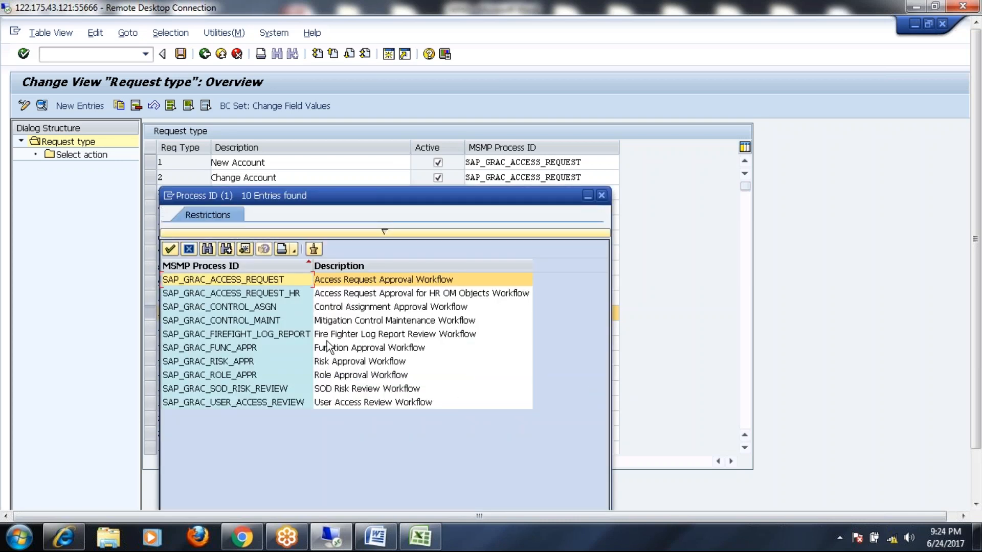
{"action": "left_click", "coordinate": [263, 307]}
{"action": "double_click", "coordinate": [384, 308]}
Replace the Update Mitigation Assignment process ID with SAP_GRAC_CONTROL_ASGN, copied from the Create Mitigation Assignment row.
{"action": "left_click", "coordinate": [575, 419]}
{"action": "key", "text": "BackSpace"}
{"action": "key", "text": "BackSpace"}
{"action": "key", "text": "BackSpace"}
{"action": "key", "text": "BackSpace"}
{"action": "key", "text": "BackSpace"}
{"action": "key", "text": "BackSpace"}
{"action": "key", "text": "BackSpace"}
{"action": "key", "text": "BackSpace"}
{"action": "key", "text": "BackSpace"}
{"action": "key", "text": "BackSpace"}
{"action": "key", "text": "BackSpace"}
{"action": "key", "text": "BackSpace"}
{"action": "key", "text": "BackSpace"}
{"action": "key", "text": "BackSpace"}
{"action": "key", "text": "BackSpace"}
{"action": "key", "text": "BackSpace"}
{"action": "key", "text": "BackSpace"}
{"action": "key", "text": "BackSpace"}
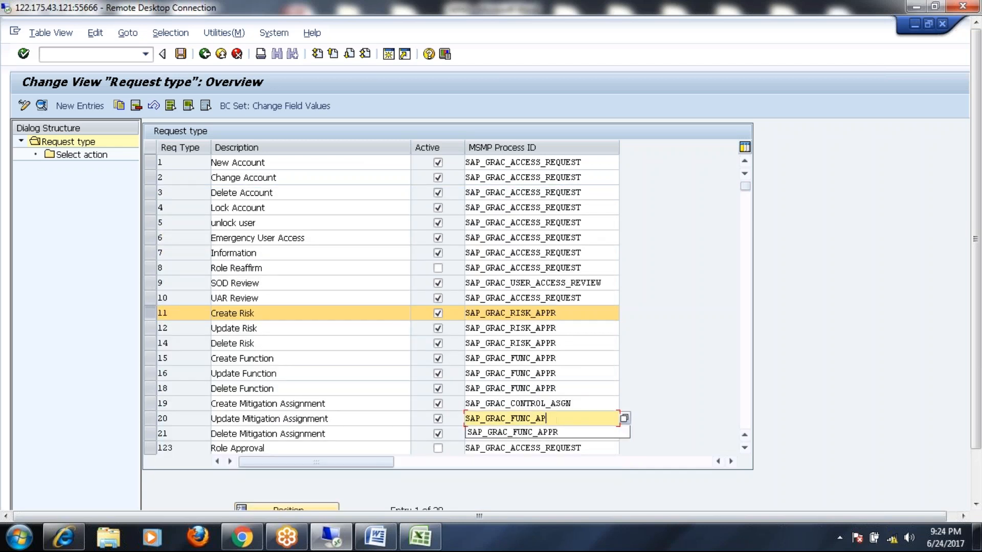
{"action": "left_click_drag", "start_coordinate": [579, 404], "coordinate": [463, 404]}
{"action": "key", "text": "ctrl+c"}
{"action": "left_click", "coordinate": [488, 418]}
{"action": "key", "text": "ctrl+v"}
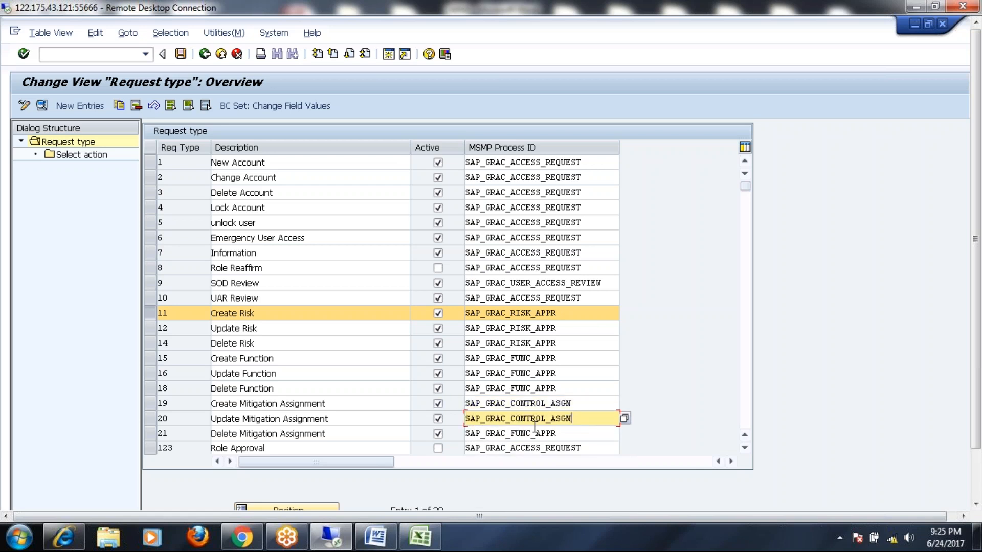
Replace the Delete Mitigation Assignment process ID with the copied SAP_GRAC_CONTROL_ASGN.
{"action": "left_click", "coordinate": [575, 433]}
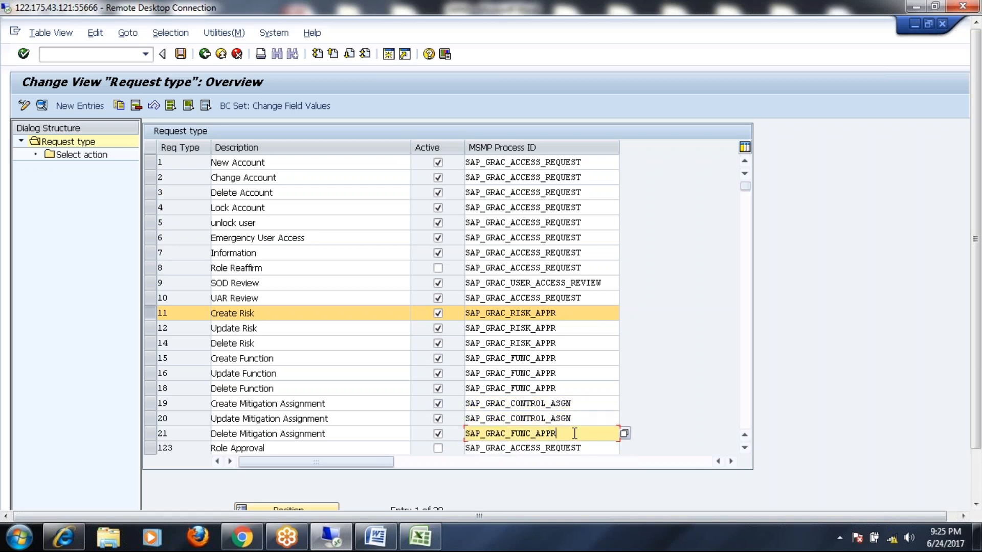
{"action": "key", "text": "BackSpace"}
{"action": "key", "text": "BackSpace"}
{"action": "key", "text": "BackSpace"}
{"action": "key", "text": "BackSpace"}
{"action": "key", "text": "BackSpace"}
{"action": "key", "text": "BackSpace"}
{"action": "key", "text": "BackSpace"}
{"action": "key", "text": "BackSpace"}
{"action": "key", "text": "BackSpace"}
{"action": "key", "text": "BackSpace"}
{"action": "key", "text": "BackSpace"}
{"action": "key", "text": "BackSpace"}
{"action": "key", "text": "BackSpace"}
{"action": "key", "text": "BackSpace"}
{"action": "key", "text": "BackSpace"}
{"action": "key", "text": "BackSpace"}
{"action": "key", "text": "BackSpace"}
{"action": "key", "text": "BackSpace"}
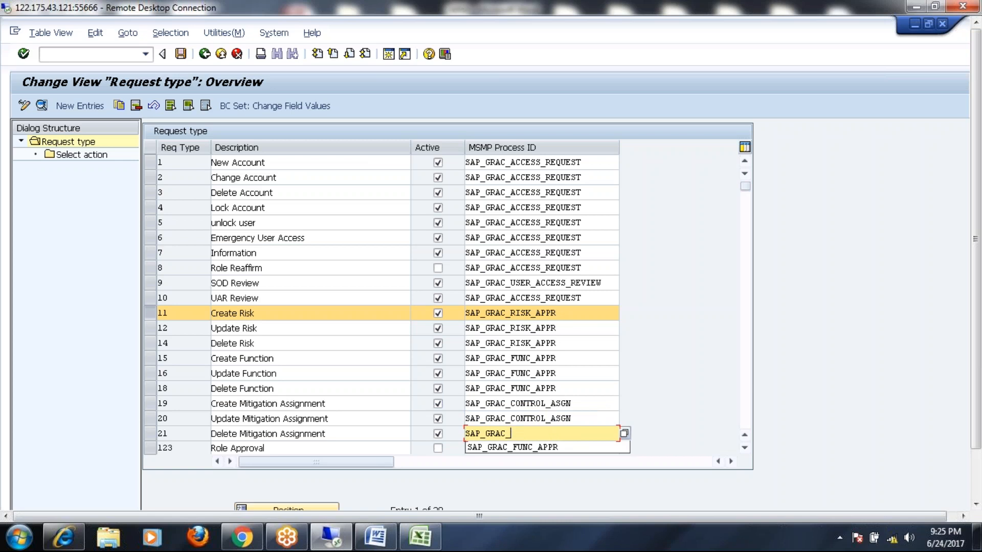
{"action": "key", "text": "ctrl+v"}
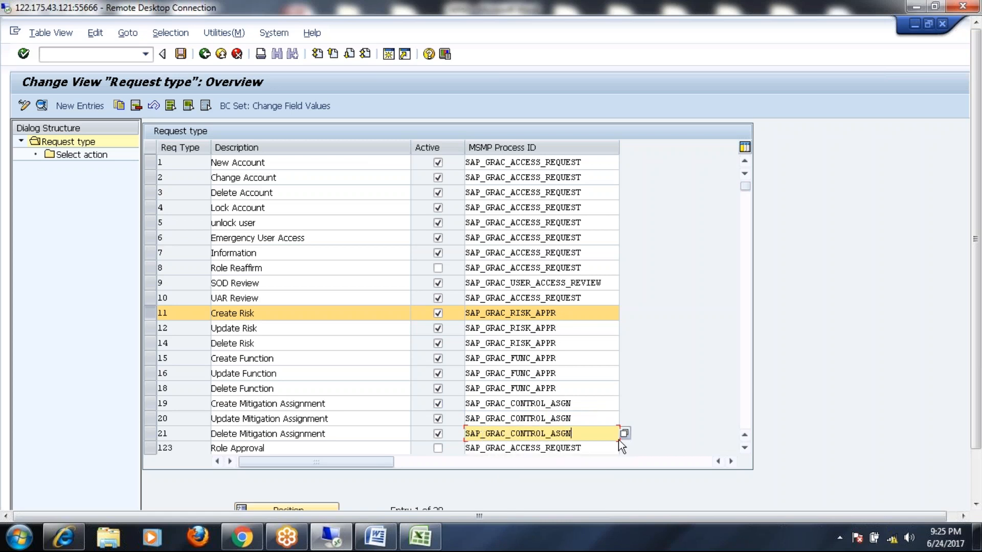
Assign the role approval workflow, SAP_GRAC_ROLE_APPR, to the Role Approval request type at the end of the list.
{"action": "left_click", "coordinate": [743, 448]}
{"action": "left_click", "coordinate": [744, 448]}
{"action": "left_click", "coordinate": [743, 448]}
{"action": "left_click", "coordinate": [743, 448]}
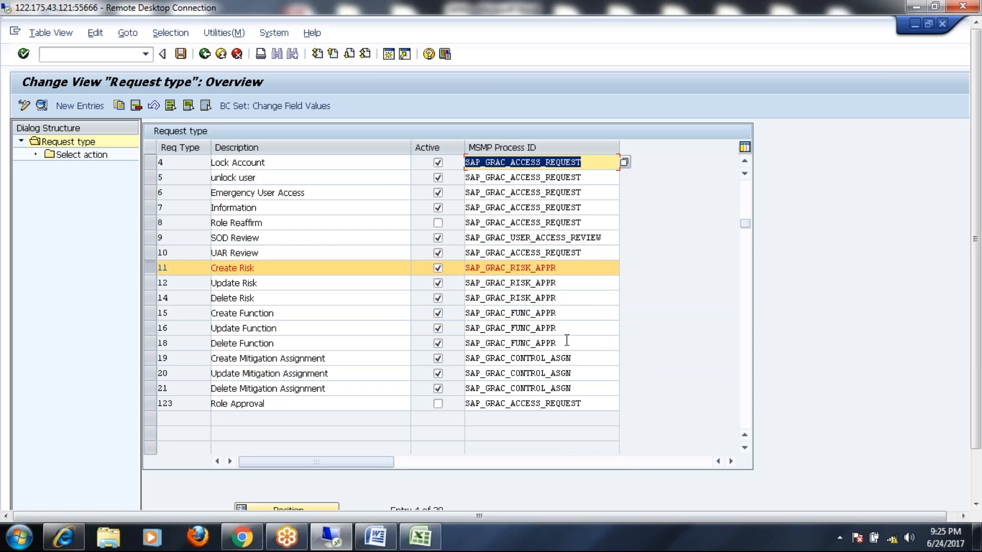
{"action": "left_click", "coordinate": [595, 403]}
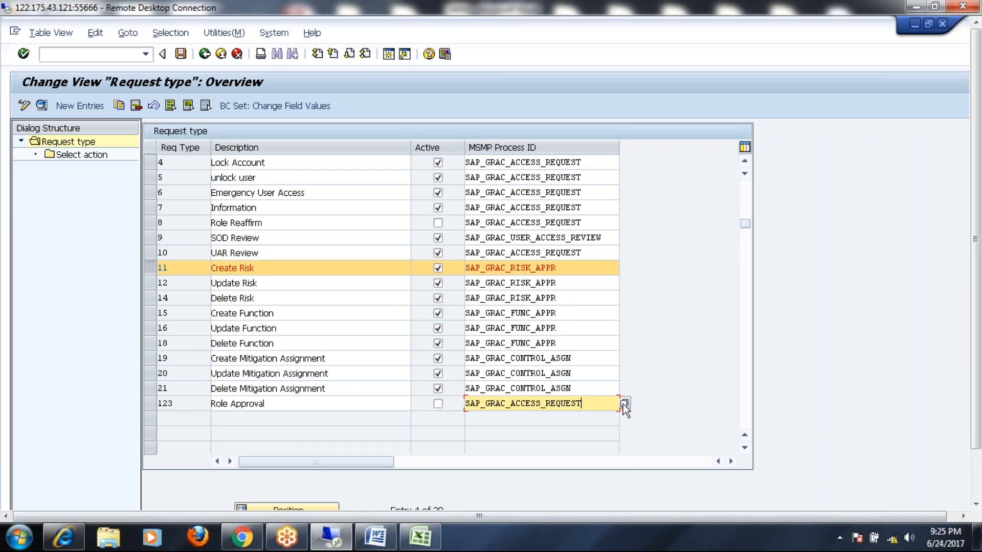
{"action": "left_click", "coordinate": [624, 403]}
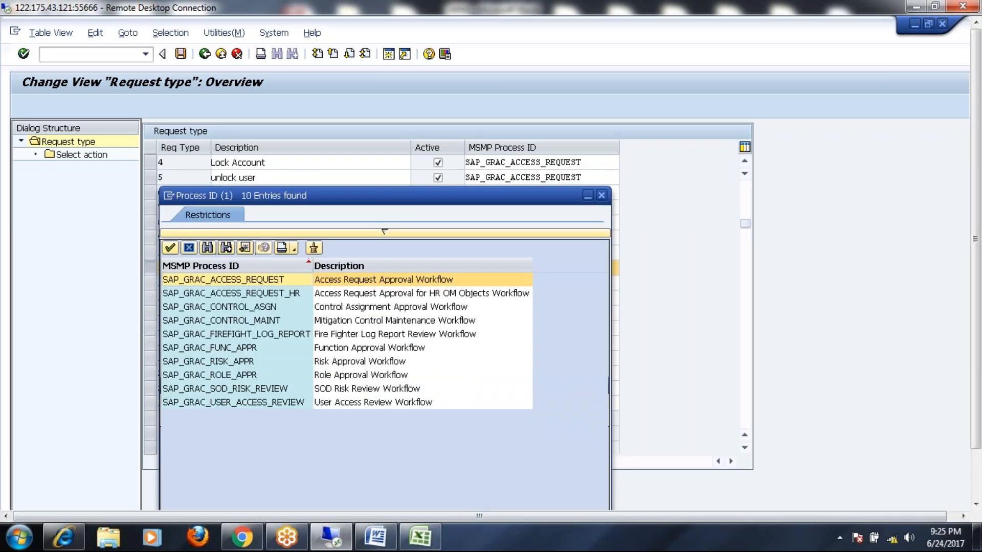
{"action": "double_click", "coordinate": [235, 375]}
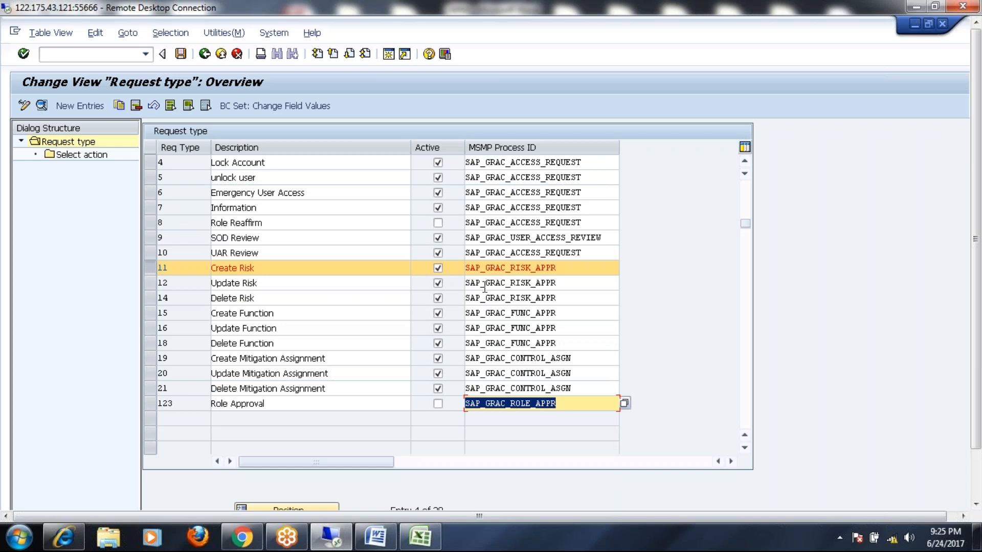
Set the process ID of UAR Review to SAP_GRAC_USER_ACCESS_REVIEW and of SOD Review to SAP_GRAC_SOD_RISK_REVIEW.
{"action": "left_click", "coordinate": [592, 252]}
{"action": "left_click", "coordinate": [625, 252]}
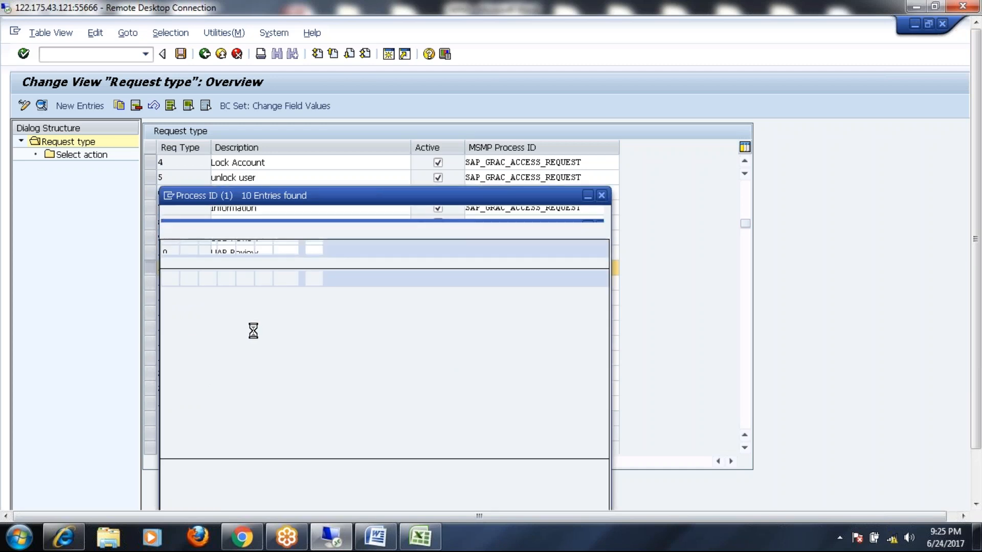
{"action": "double_click", "coordinate": [250, 402]}
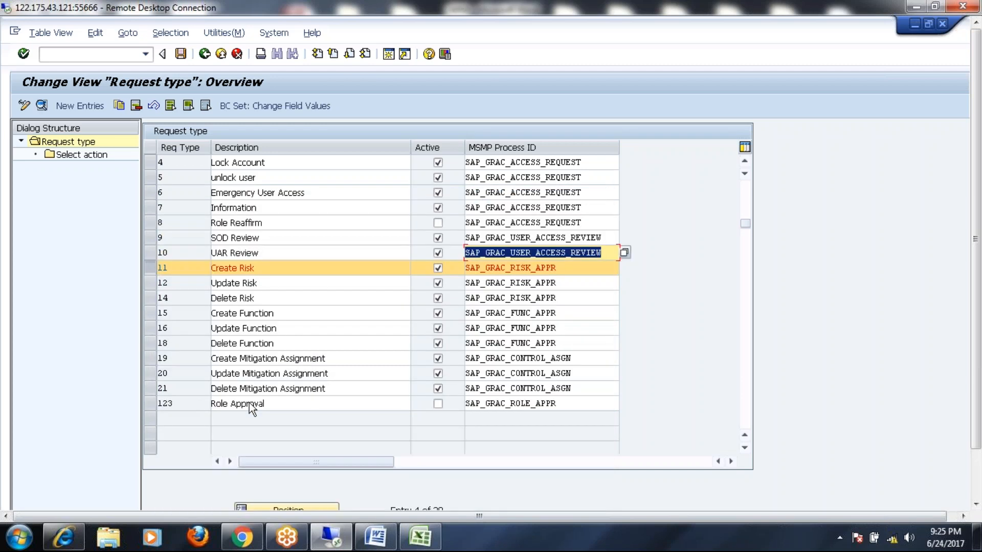
{"action": "left_click", "coordinate": [561, 239]}
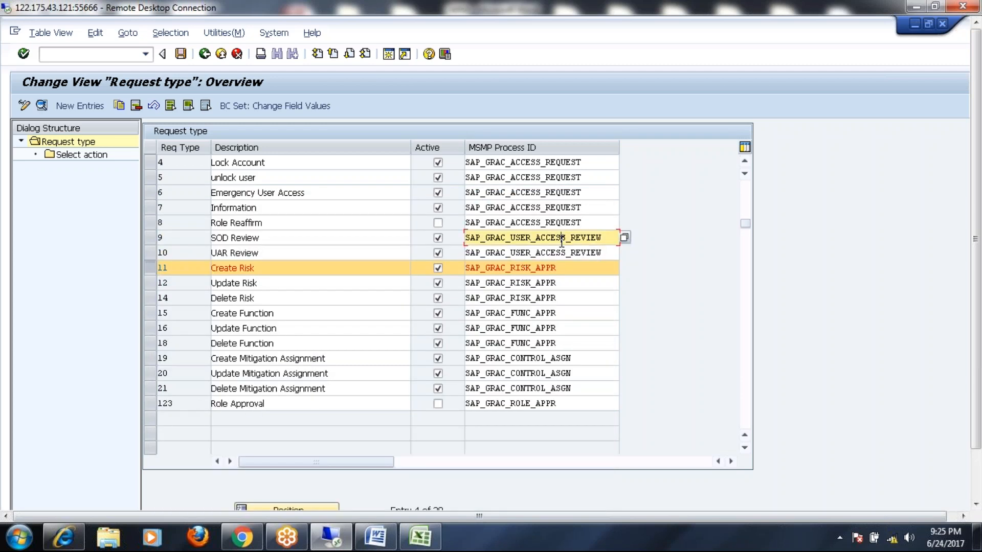
{"action": "left_click", "coordinate": [624, 238]}
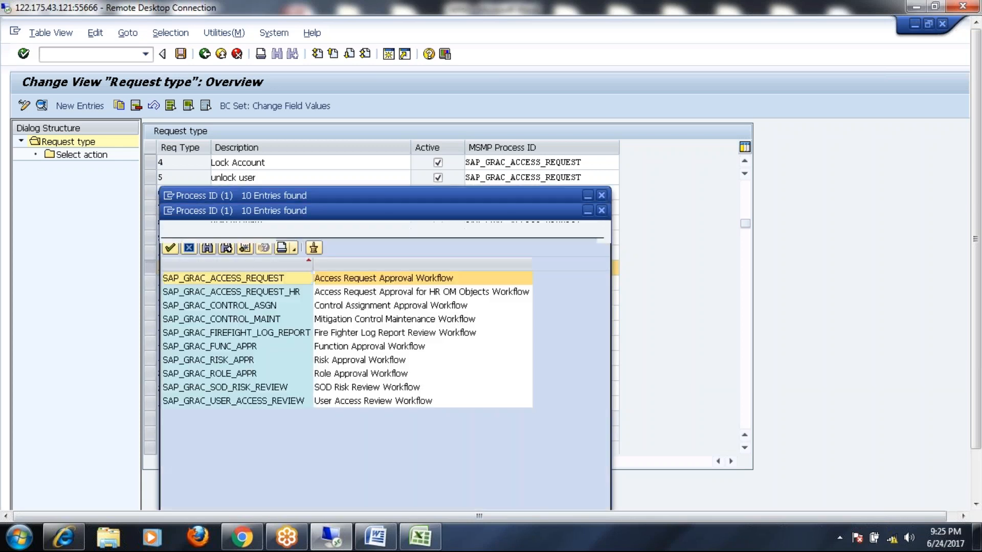
{"action": "double_click", "coordinate": [355, 388]}
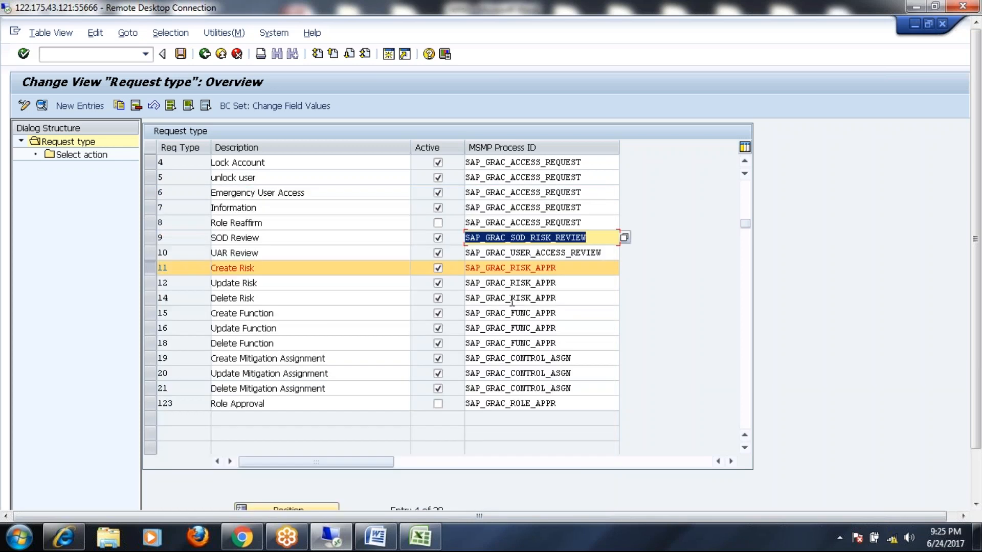
Review the MSMP process IDs assigned to the request types from the start of the list.
{"action": "left_click", "coordinate": [746, 195]}
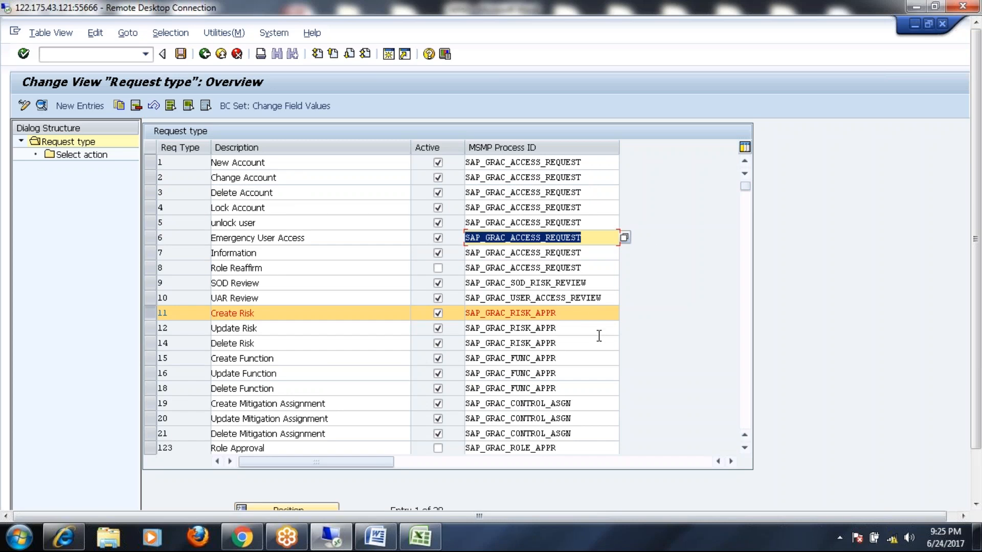
{"action": "left_click", "coordinate": [586, 268]}
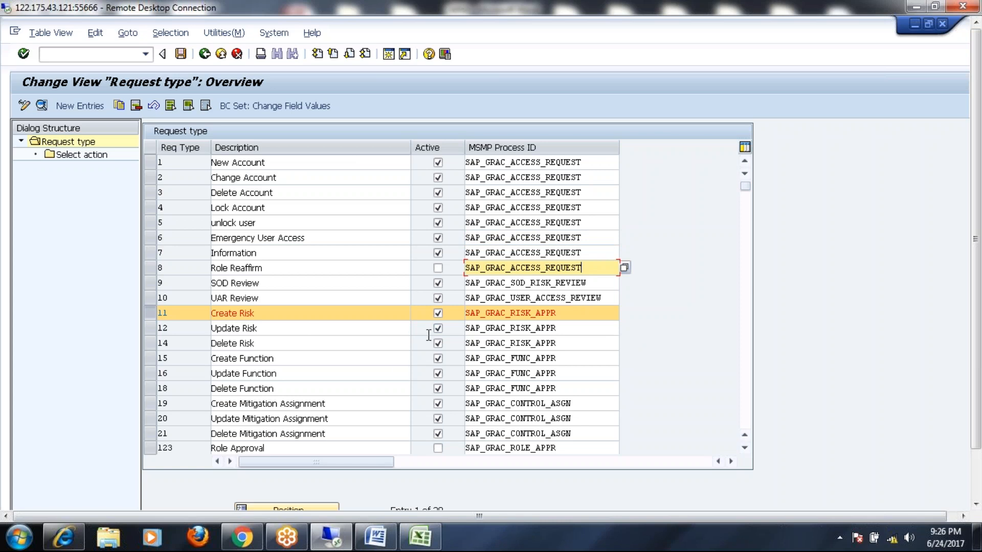
{"action": "key", "text": "Up"}
{"action": "key", "text": "Up"}
{"action": "key", "text": "Up"}
{"action": "key", "text": "Up"}
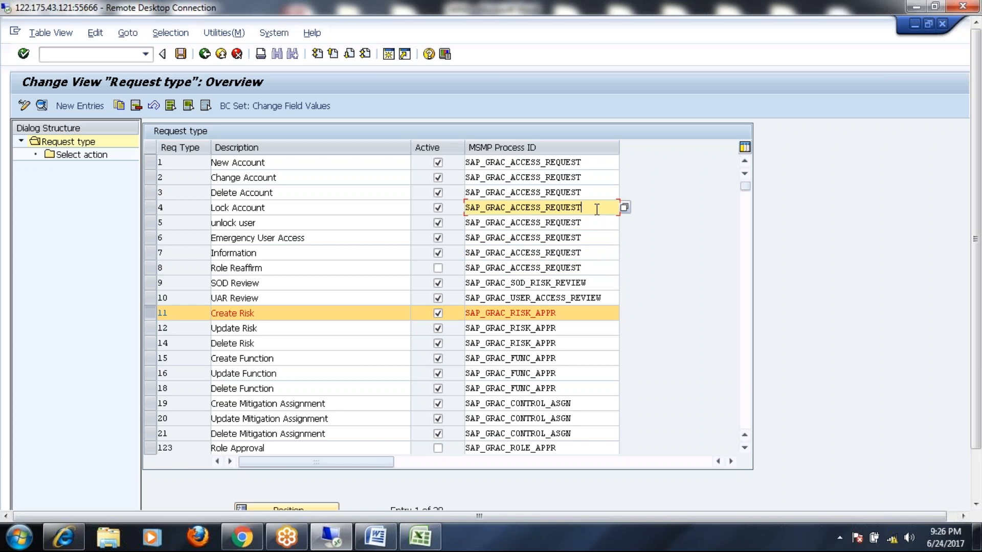
{"action": "left_click", "coordinate": [148, 330]}
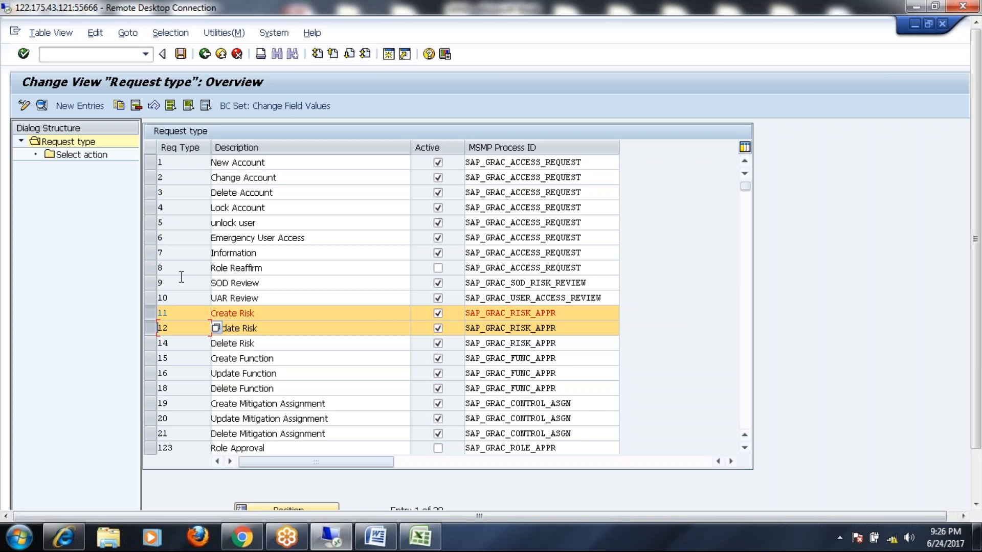
Create a new request type entry NEW_USER_CREATION with process ID SAP_GRAC_ACCESS_REQUEST, and mark it active.
{"action": "left_click", "coordinate": [67, 108]}
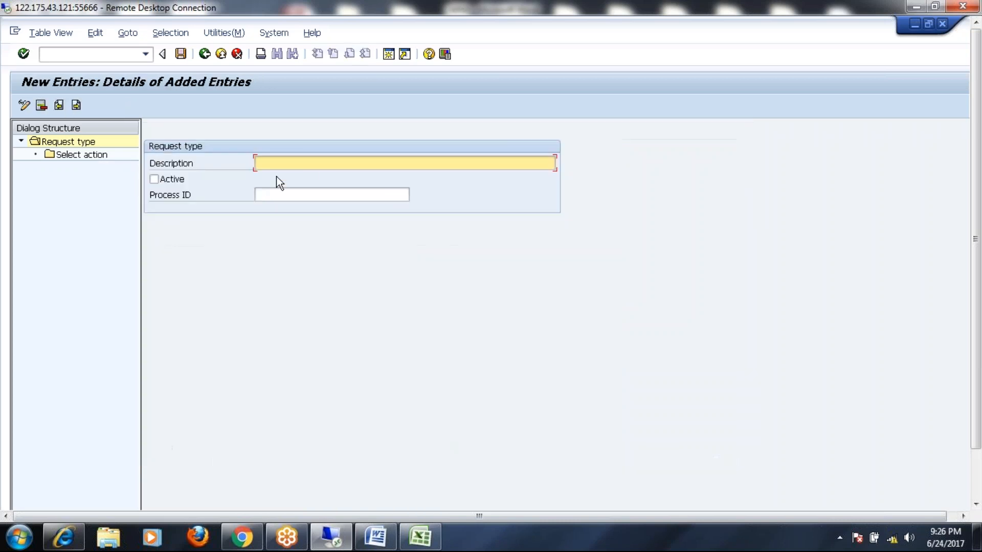
{"action": "type", "text": "NEW_USER_CREATION"}
{"action": "left_click", "coordinate": [321, 196]}
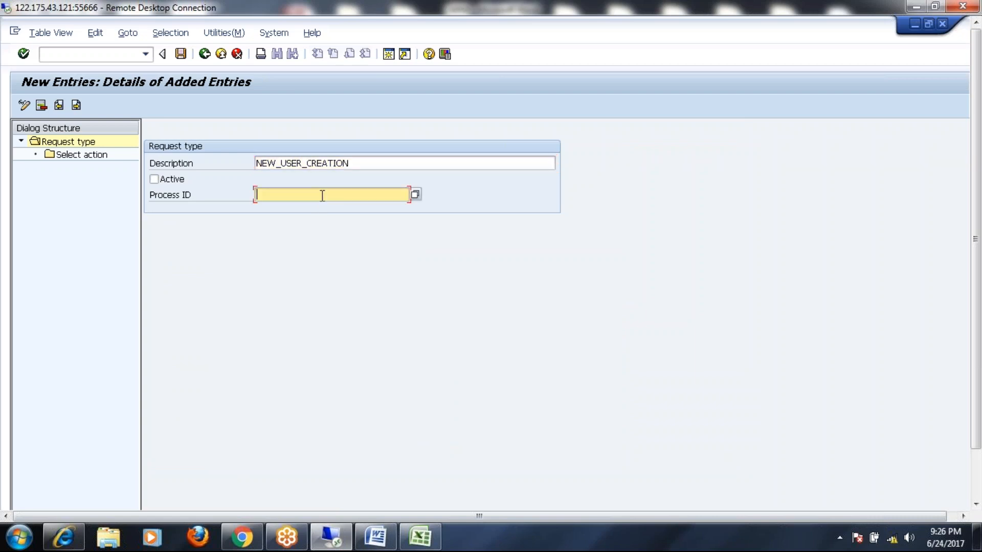
{"action": "left_click", "coordinate": [415, 196]}
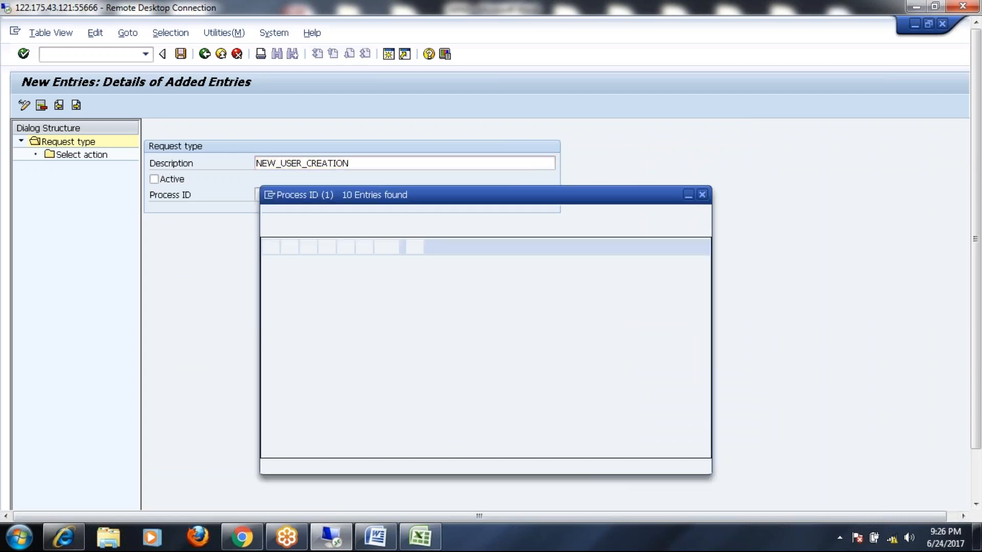
{"action": "double_click", "coordinate": [312, 281]}
{"action": "left_click", "coordinate": [154, 180]}
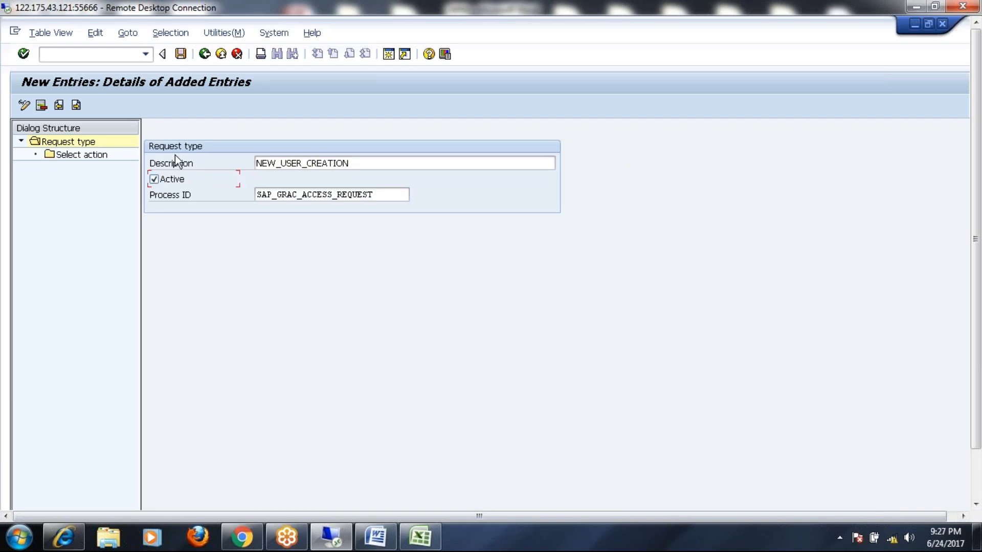
Save the new request type to the customizing request GRCK900022 and return to the request type overview.
{"action": "left_click", "coordinate": [181, 53]}
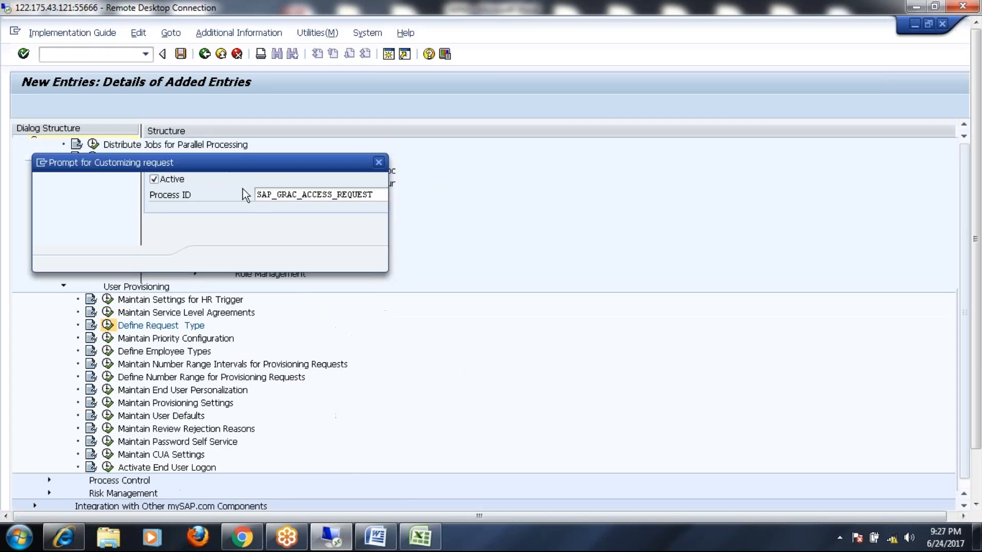
{"action": "left_click", "coordinate": [212, 259]}
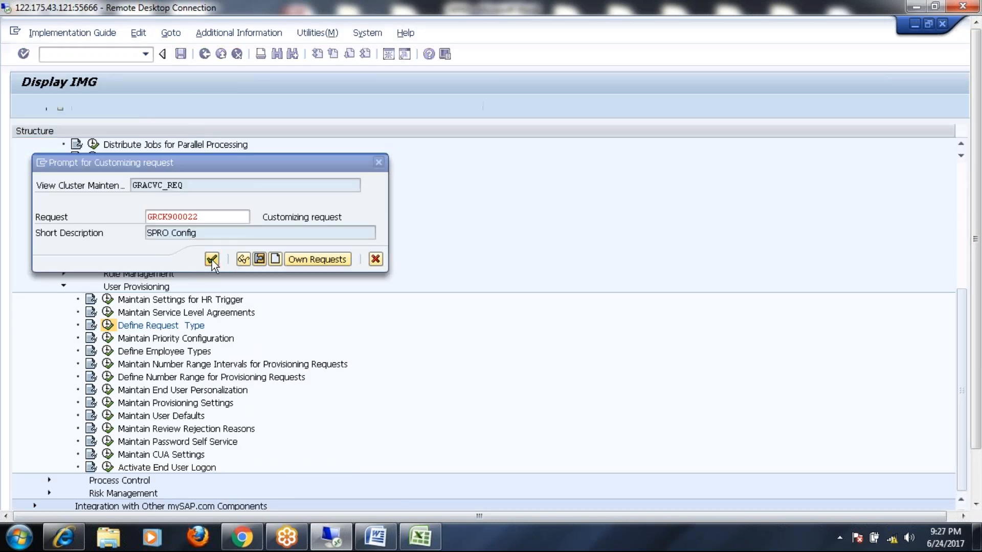
{"action": "left_click", "coordinate": [205, 53]}
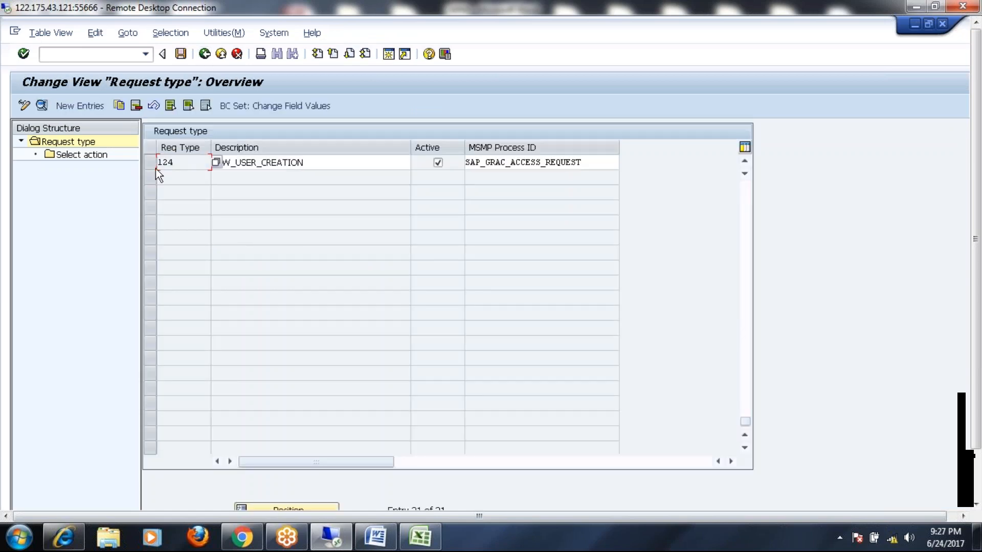
Try to open the action assignments of the NEW_USER_CREATION request type.
{"action": "left_click", "coordinate": [150, 161]}
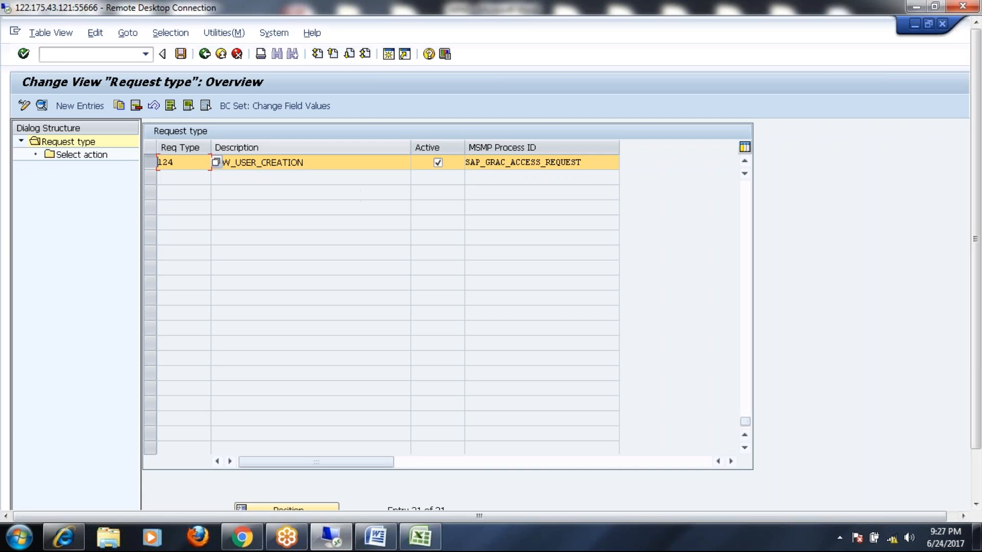
{"action": "left_click", "coordinate": [315, 162]}
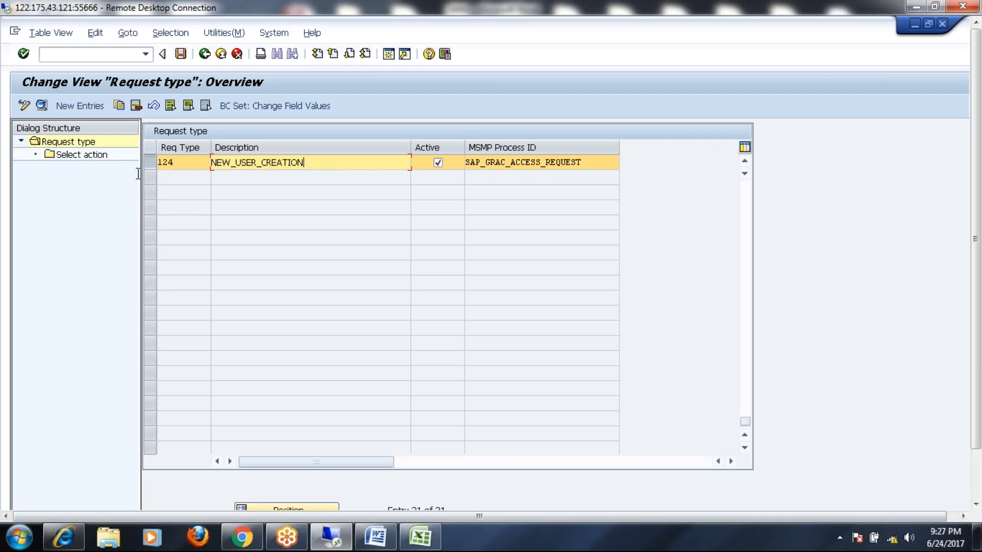
{"action": "double_click", "coordinate": [72, 155]}
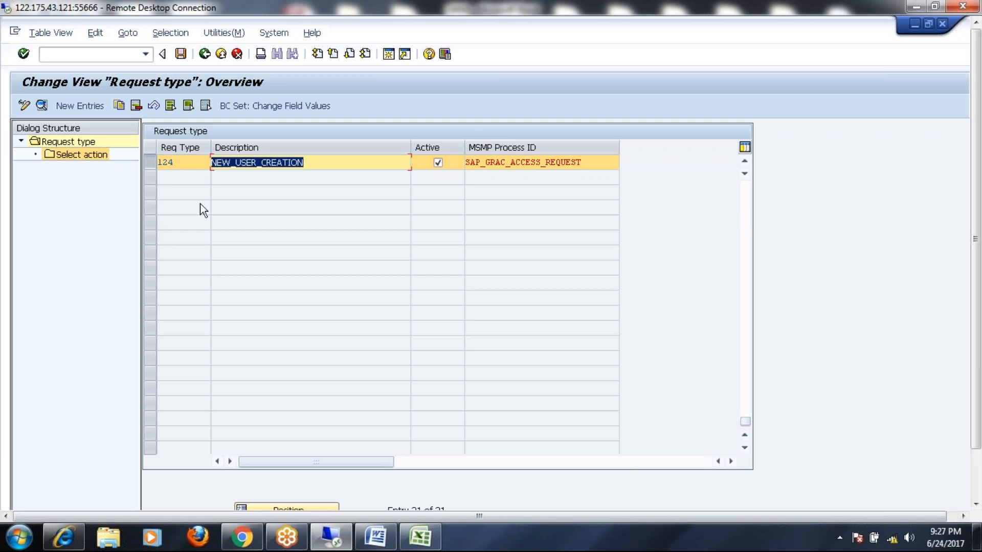
{"action": "left_click", "coordinate": [159, 163]}
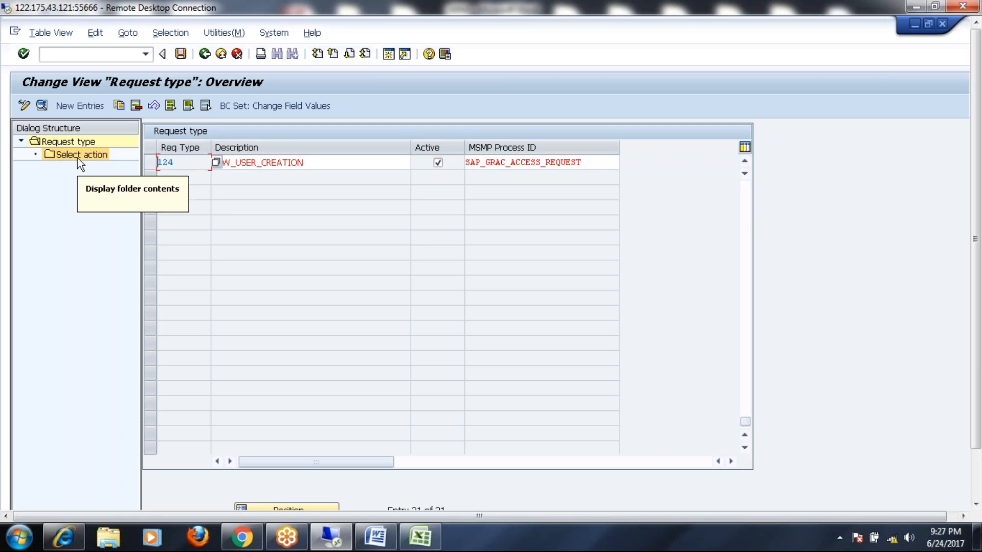
{"action": "left_click", "coordinate": [149, 163]}
{"action": "key", "text": "Tab"}
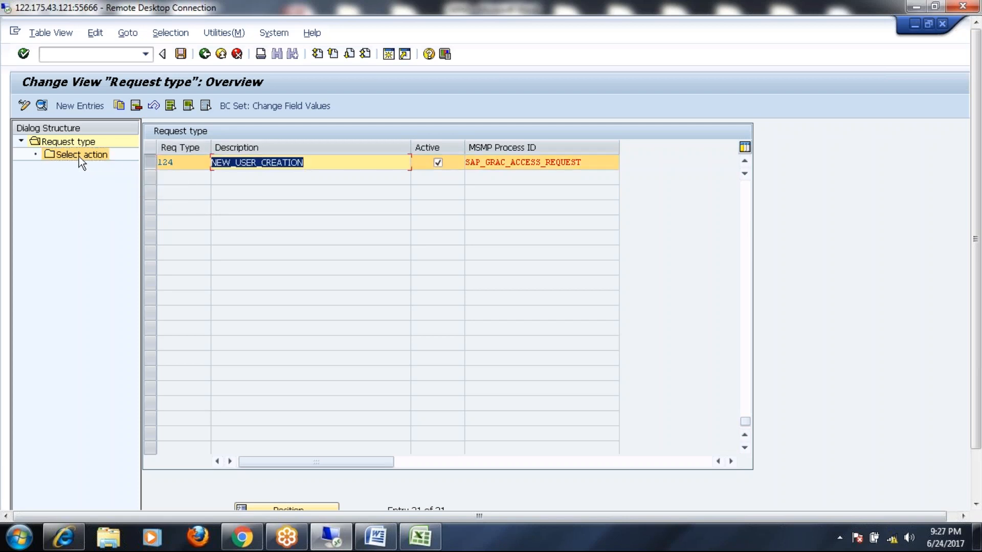
Reopen the Define Request Type activity and open the action assignments of NEW_USER_CREATION at the end of the list.
{"action": "left_click", "coordinate": [205, 53]}
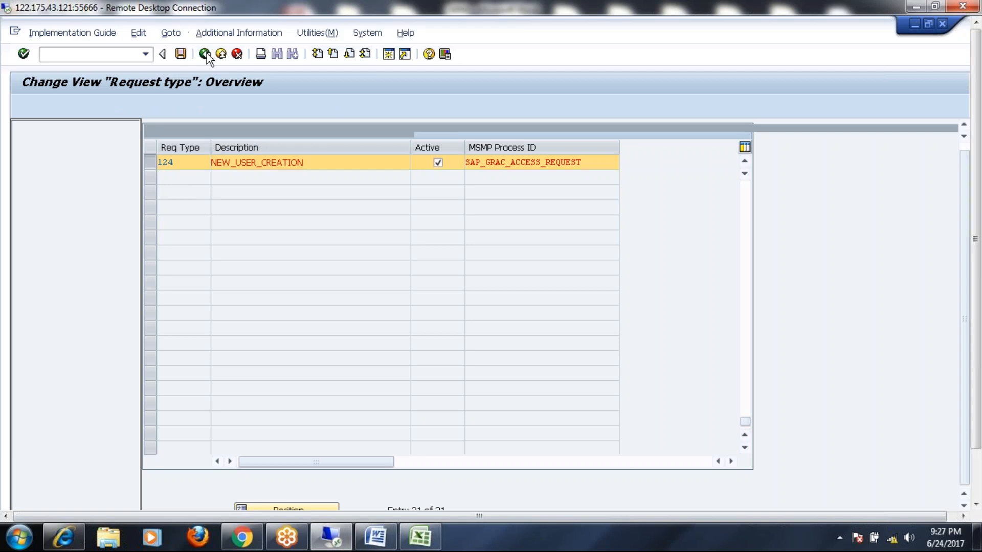
{"action": "left_click", "coordinate": [107, 325]}
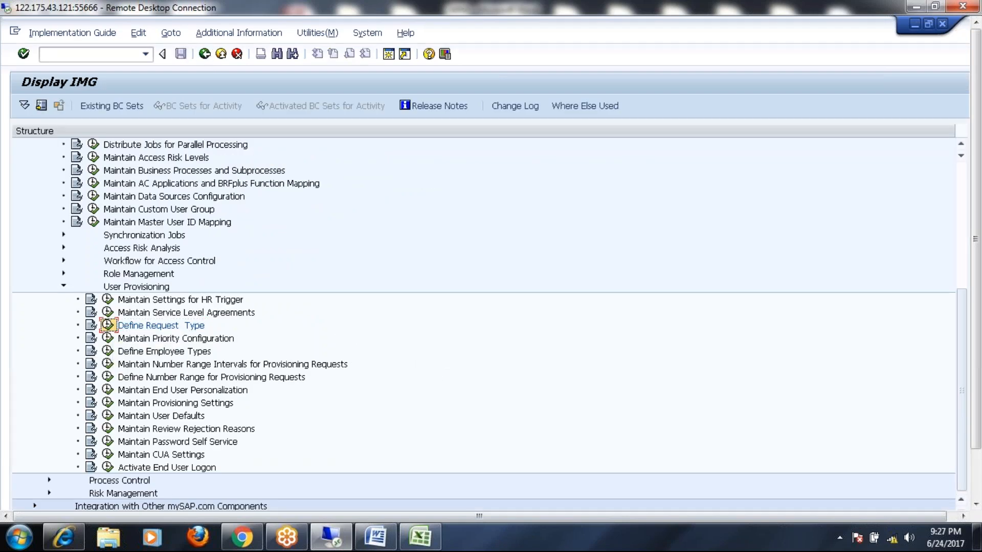
{"action": "scroll", "coordinate": [294, 394], "scroll_direction": "down", "scroll_amount": 1}
{"action": "scroll", "coordinate": [294, 394], "scroll_direction": "down", "scroll_amount": 6}
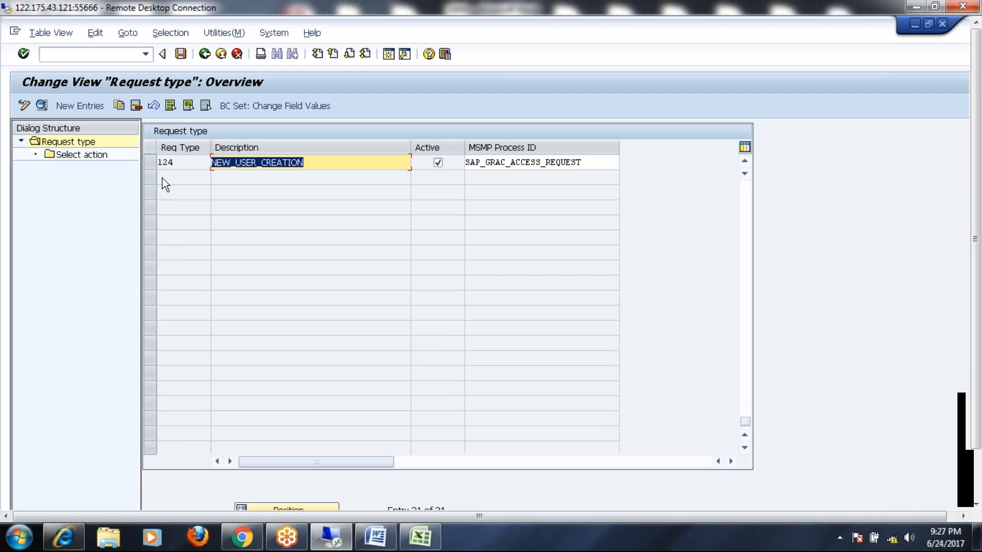
{"action": "left_click", "coordinate": [150, 161]}
{"action": "double_click", "coordinate": [92, 157]}
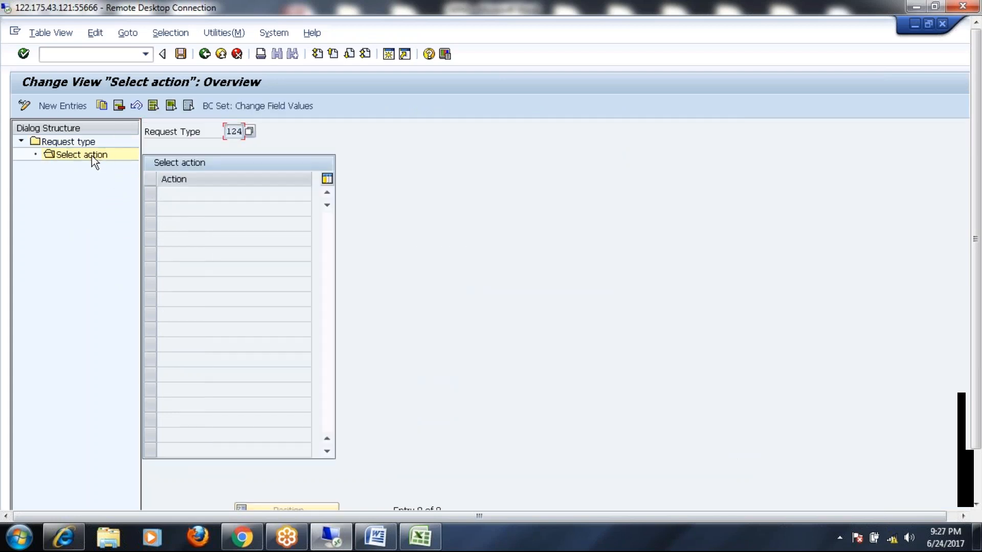
Start new action entries for request type 124, look through the available actions and add Create user as the first one.
{"action": "left_click", "coordinate": [70, 107]}
{"action": "left_click", "coordinate": [306, 195]}
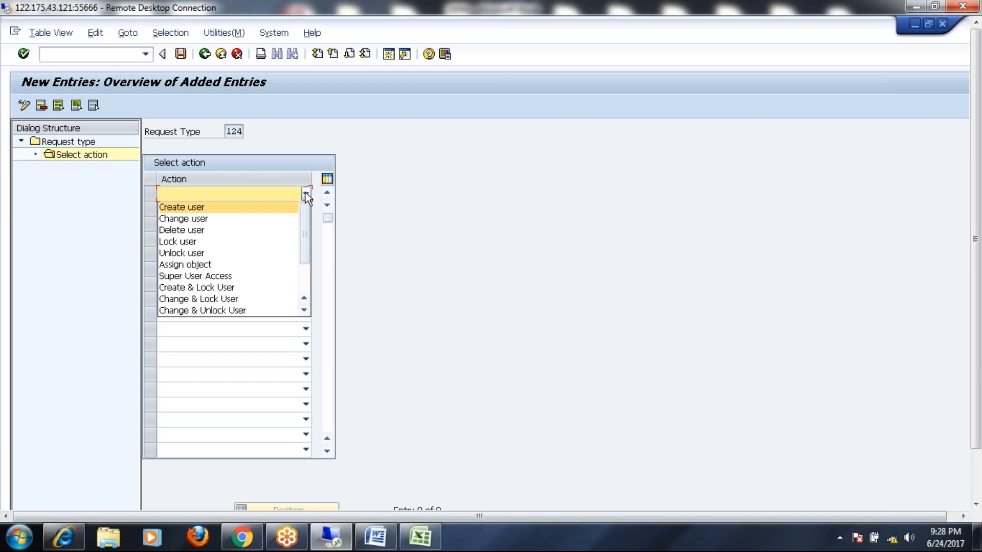
{"action": "left_click_drag", "start_coordinate": [304, 220], "coordinate": [306, 257]}
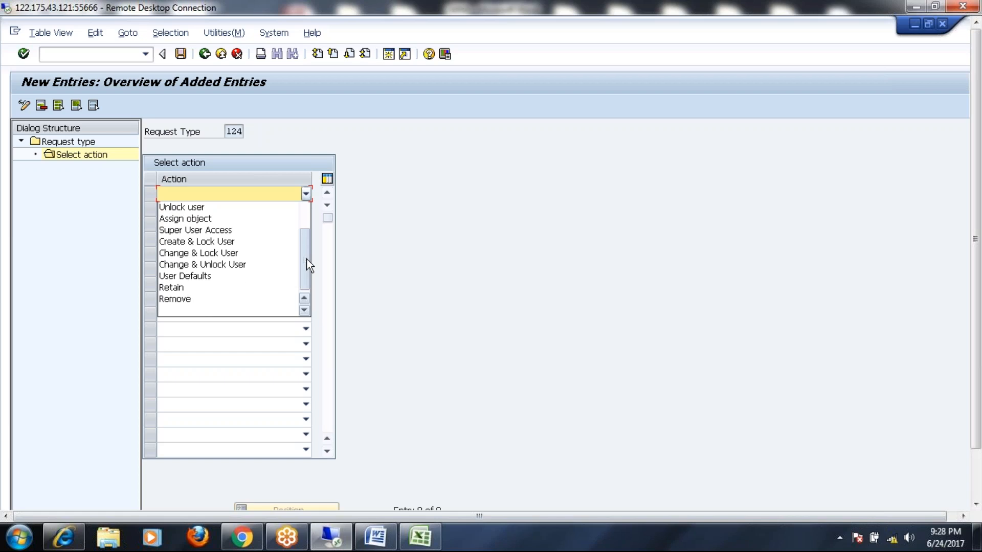
{"action": "left_click_drag", "start_coordinate": [306, 254], "coordinate": [306, 254]}
{"action": "left_click", "coordinate": [302, 215]}
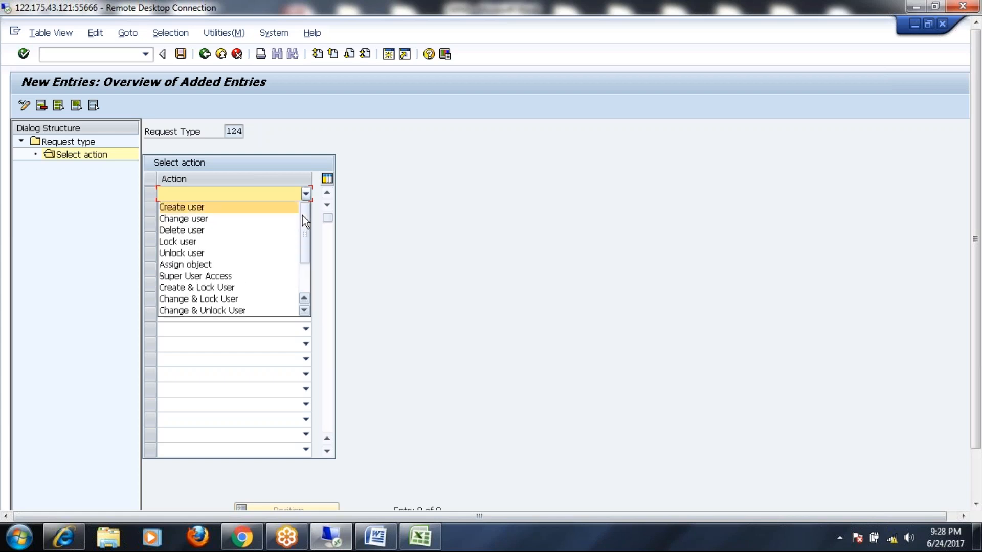
{"action": "left_click", "coordinate": [305, 311]}
{"action": "left_click", "coordinate": [304, 311]}
{"action": "left_click", "coordinate": [305, 311]}
{"action": "left_click_drag", "start_coordinate": [307, 266], "coordinate": [308, 223]}
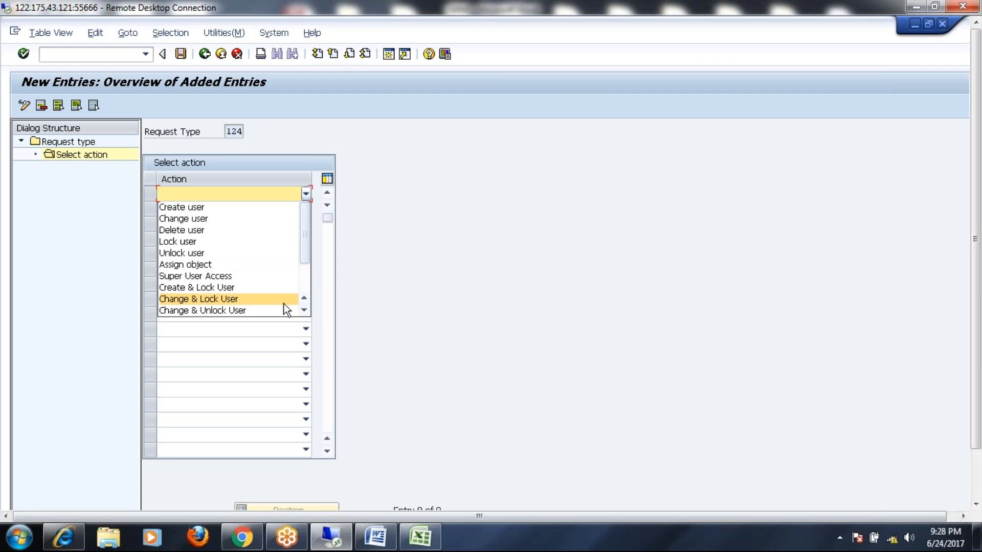
{"action": "left_click", "coordinate": [199, 207]}
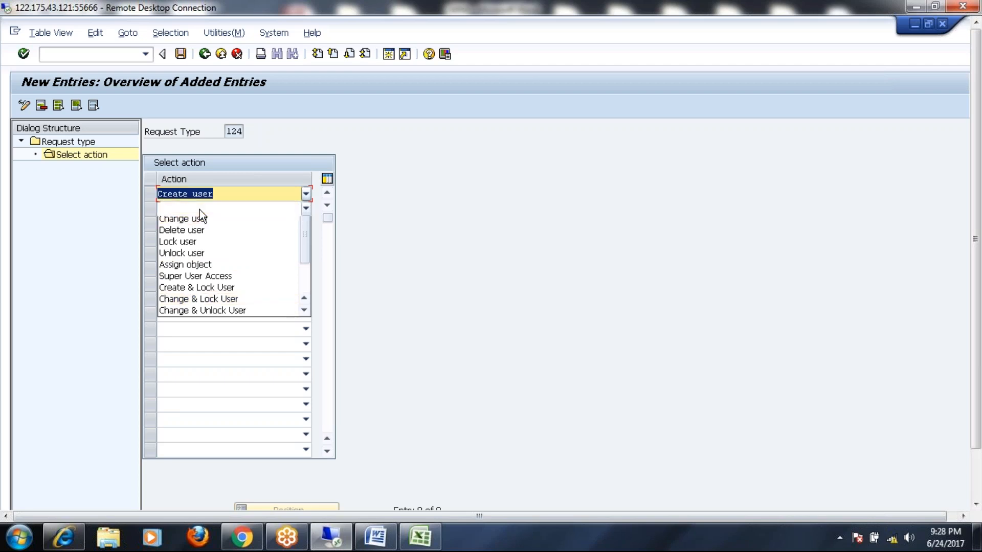
Add Assign object as the second action of the request type.
{"action": "left_click", "coordinate": [305, 208]}
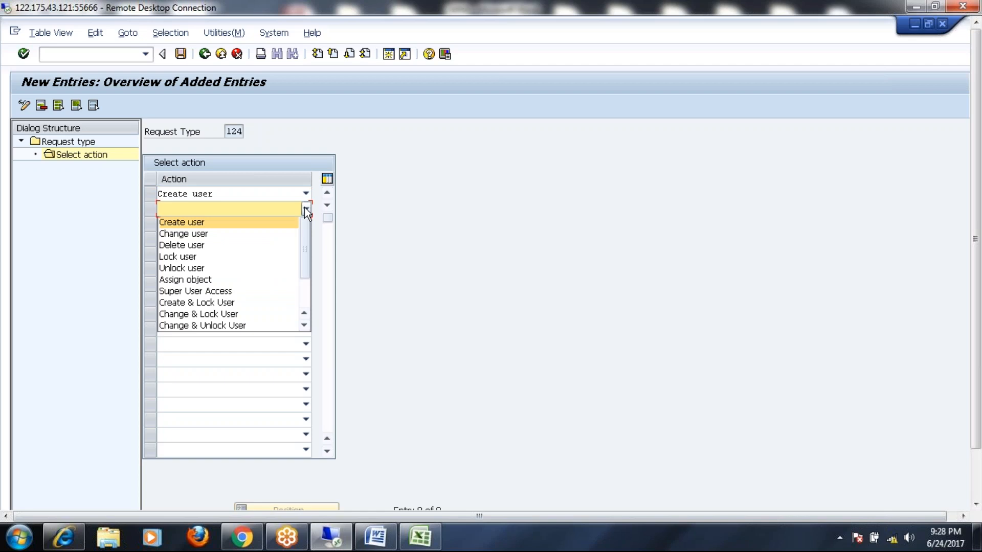
{"action": "left_click", "coordinate": [305, 326]}
{"action": "left_click", "coordinate": [305, 326]}
{"action": "left_click", "coordinate": [305, 326]}
{"action": "left_click", "coordinate": [304, 326]}
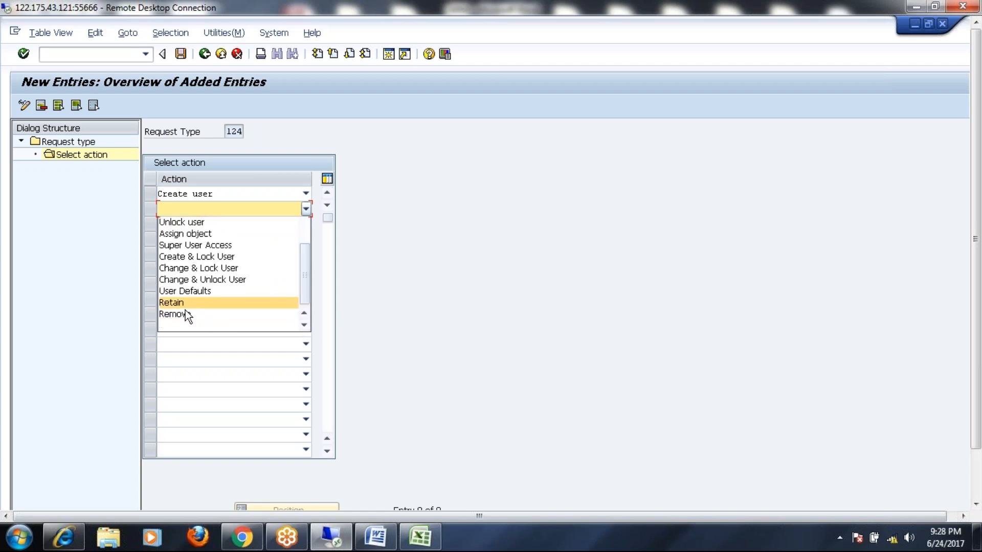
{"action": "left_click", "coordinate": [198, 234]}
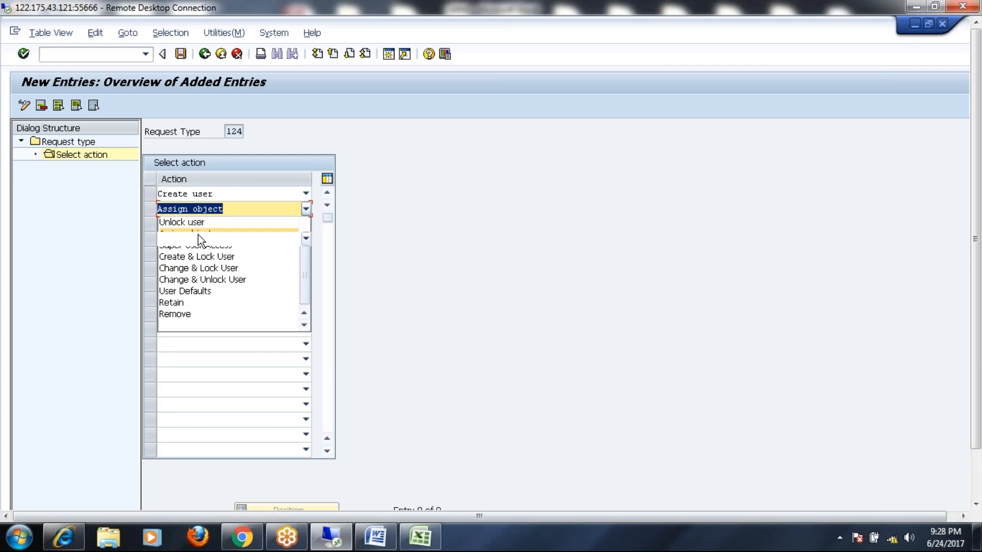
Add User Defaults as the third action and save the action assignments to the customizing request.
{"action": "left_click", "coordinate": [305, 224]}
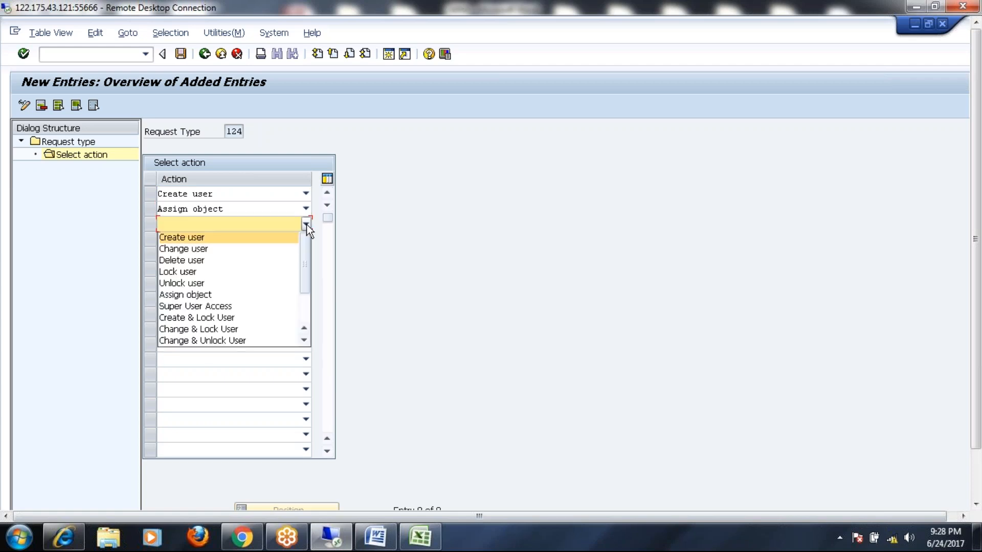
{"action": "left_click_drag", "start_coordinate": [306, 264], "coordinate": [308, 318]}
{"action": "left_click", "coordinate": [182, 307]}
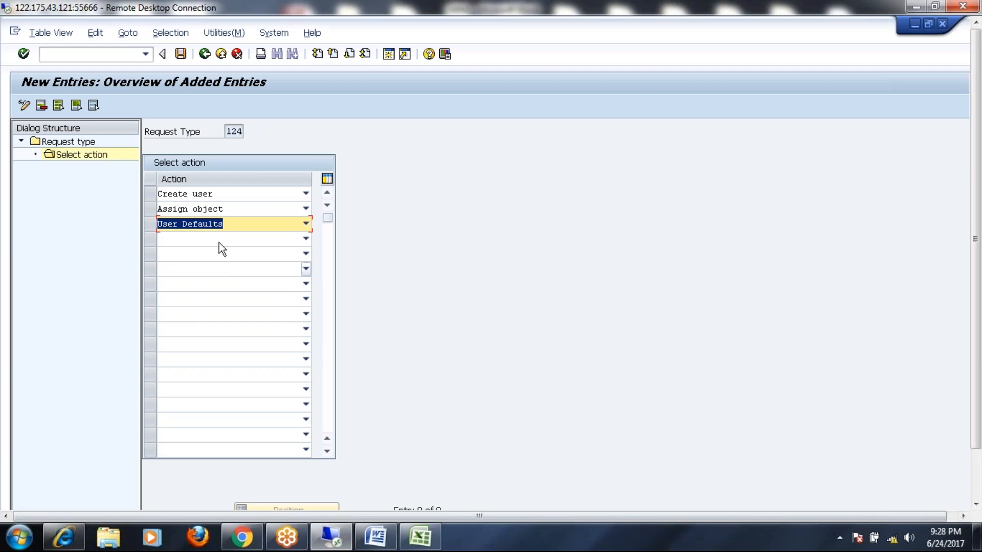
{"action": "left_click", "coordinate": [180, 53]}
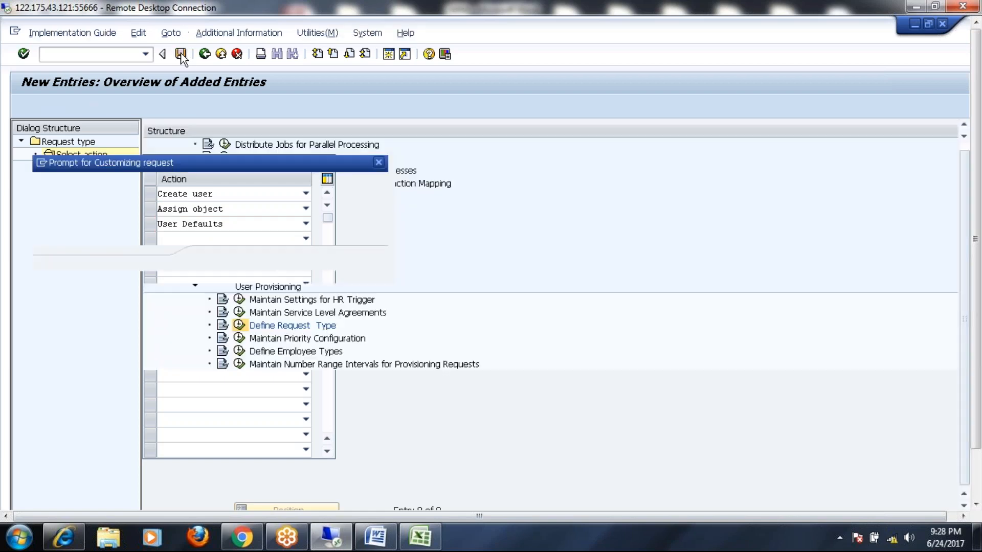
{"action": "left_click", "coordinate": [211, 260]}
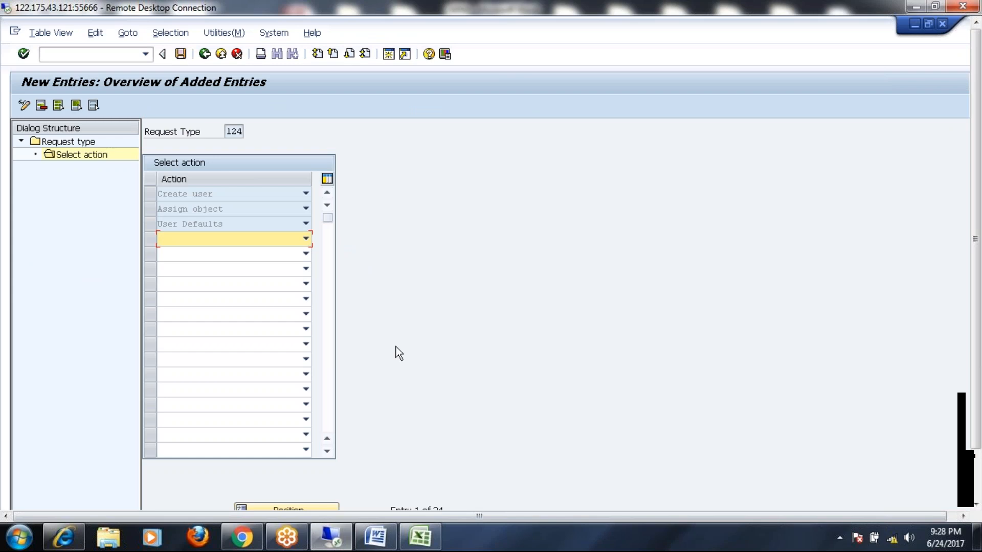
{"action": "left_click", "coordinate": [205, 55]}
{"action": "left_click", "coordinate": [205, 55]}
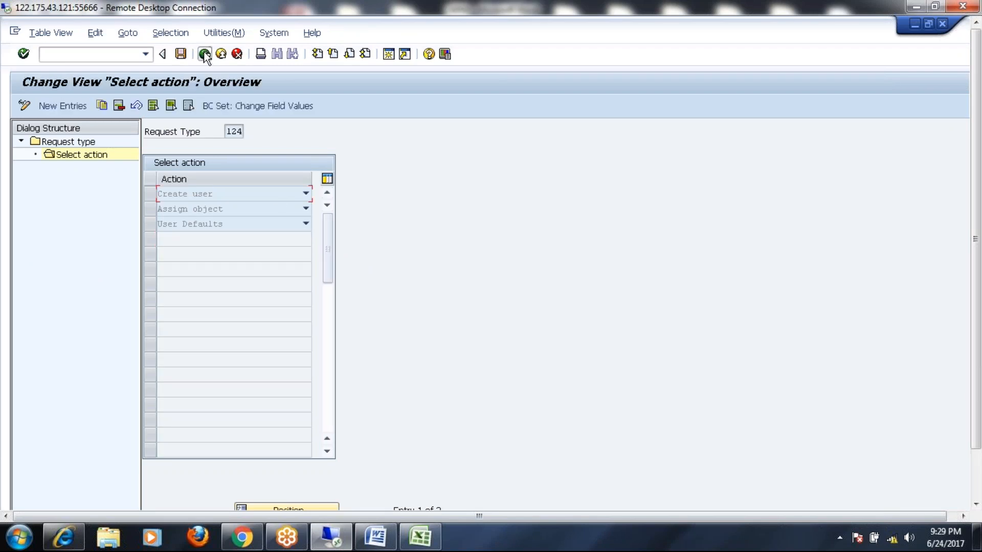
Review the actions assigned to the Change Account and Delete Account request types.
{"action": "left_click", "coordinate": [747, 190]}
{"action": "left_click", "coordinate": [151, 179]}
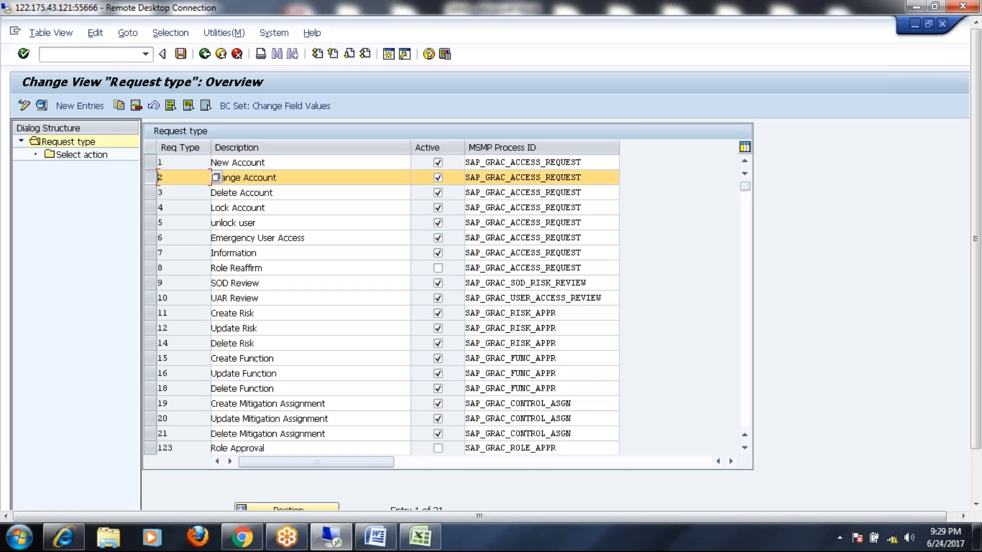
{"action": "double_click", "coordinate": [69, 154]}
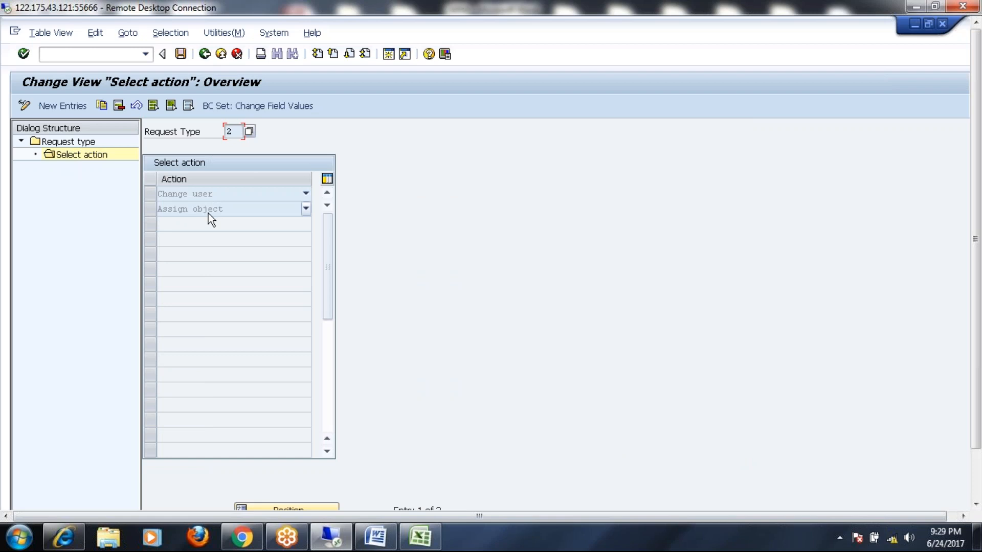
{"action": "left_click", "coordinate": [204, 54]}
{"action": "left_click", "coordinate": [148, 192]}
{"action": "double_click", "coordinate": [88, 156]}
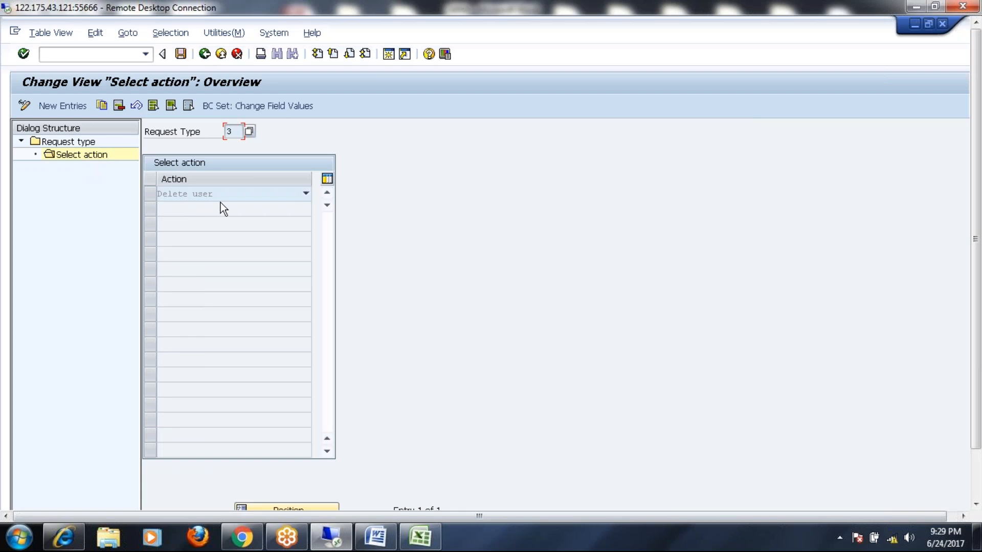
{"action": "left_click", "coordinate": [205, 54]}
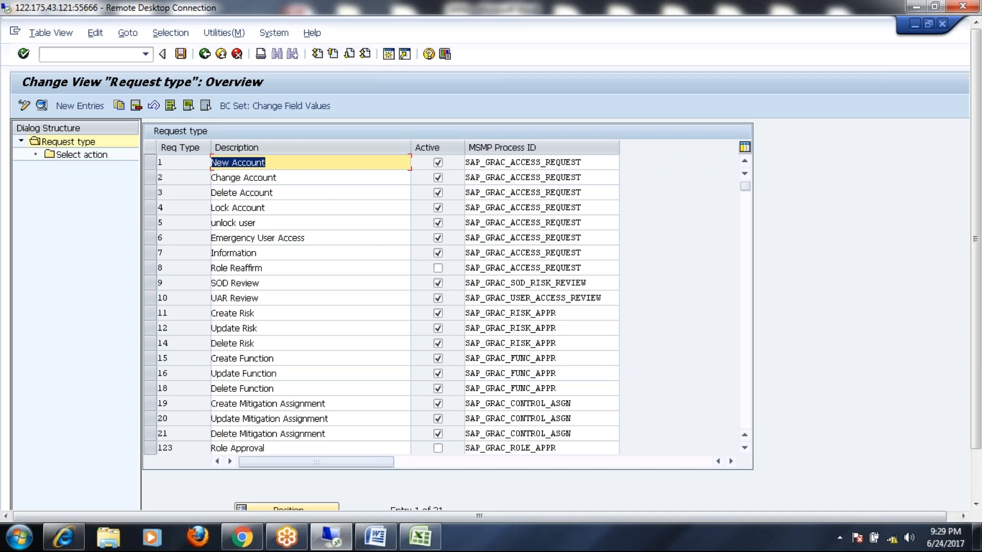
Switch to SAP Business Client, open a new Access Request and display the request types it offers.
{"action": "left_click", "coordinate": [320, 532]}
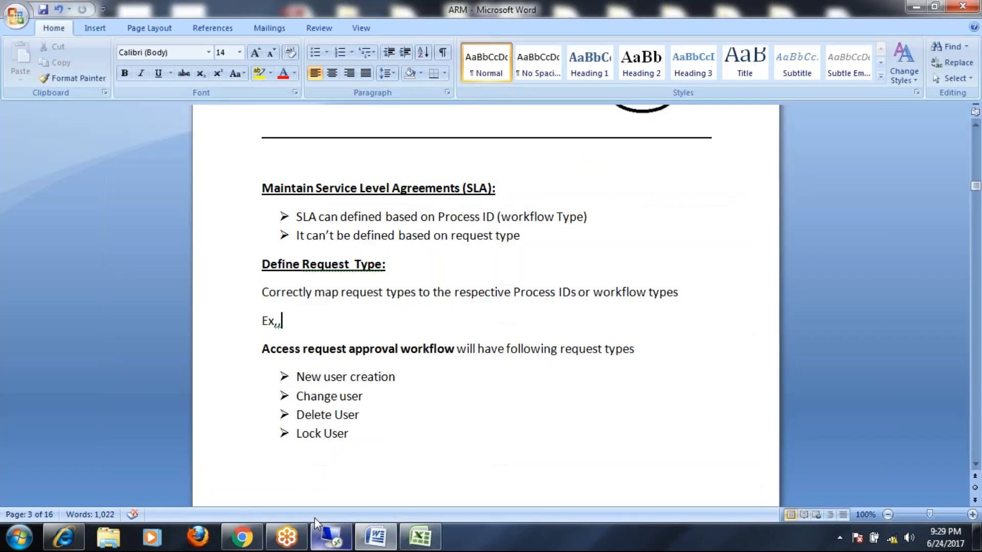
{"action": "left_click", "coordinate": [329, 536]}
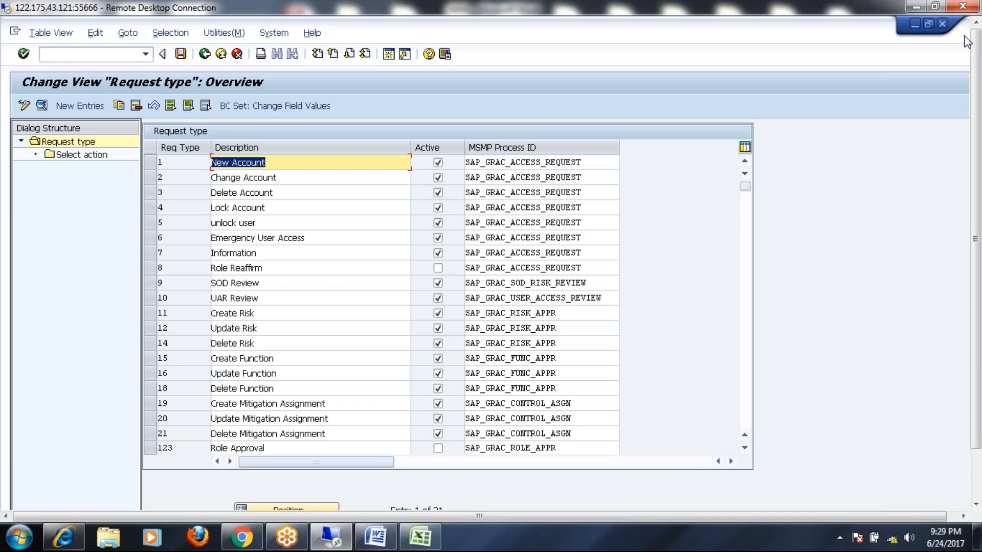
{"action": "left_click_drag", "start_coordinate": [975, 87], "coordinate": [976, 136]}
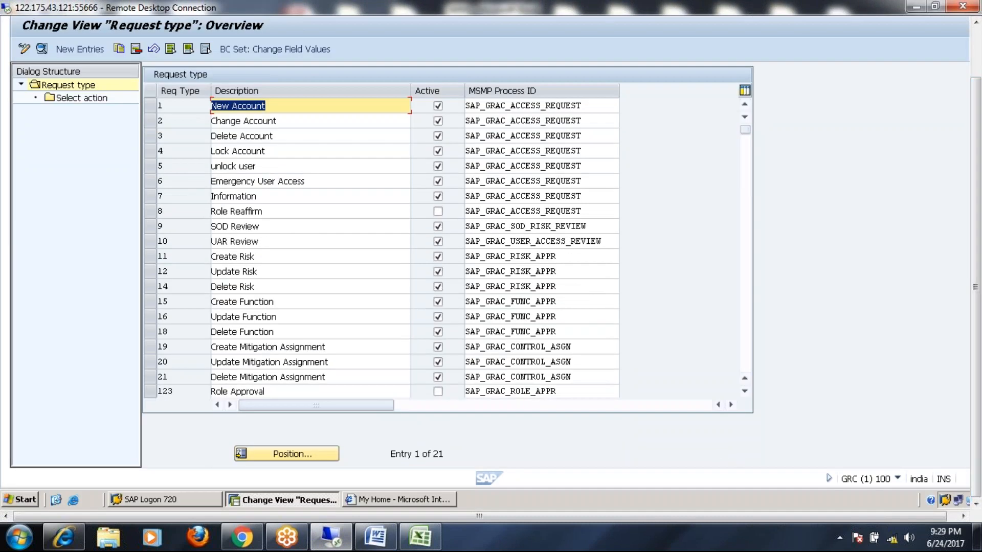
{"action": "left_click", "coordinate": [369, 499]}
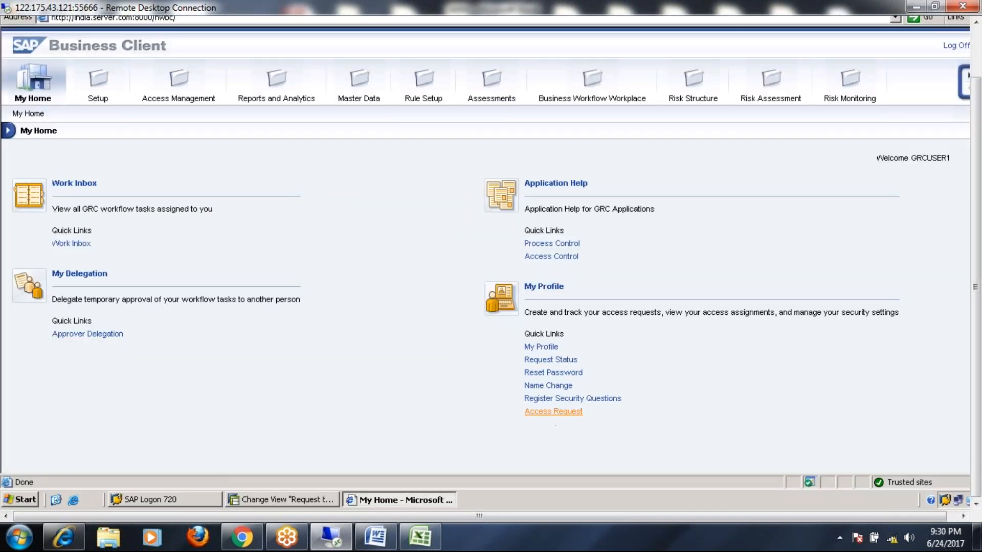
{"action": "left_click", "coordinate": [553, 411]}
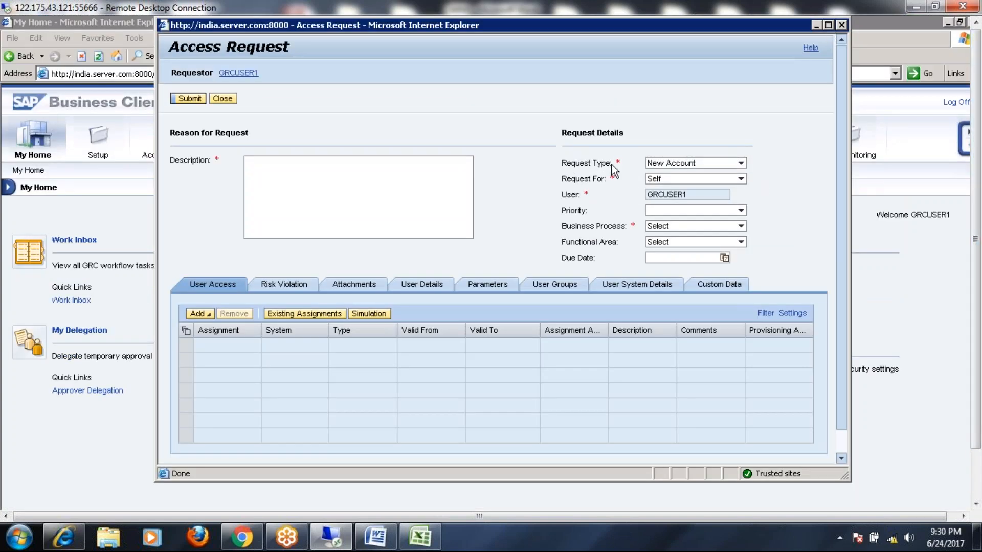
{"action": "left_click", "coordinate": [739, 163]}
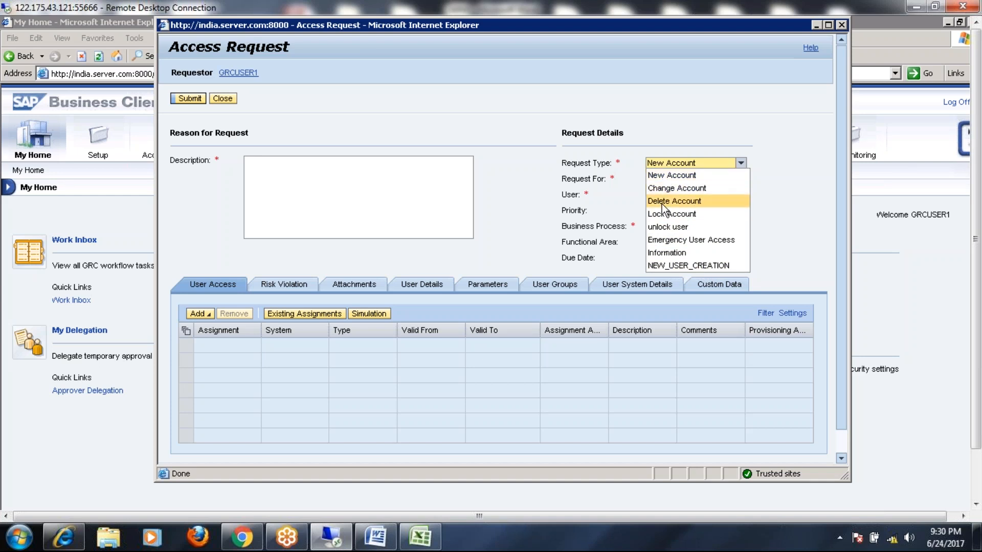
Close the access request and deactivate the Lock Account, unlock user, Emergency User Access and Information request types in the Request type overview.
{"action": "left_click", "coordinate": [842, 26]}
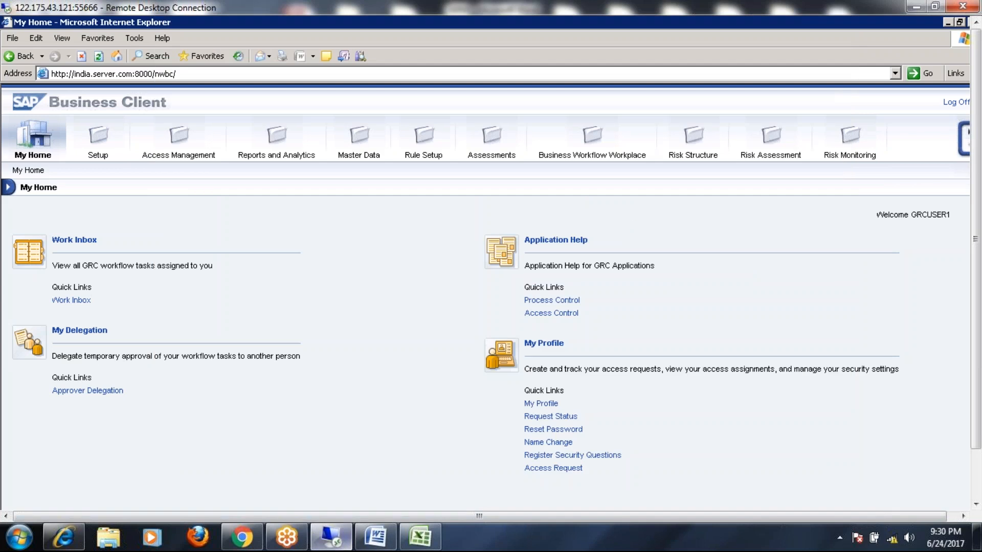
{"action": "left_click_drag", "start_coordinate": [978, 329], "coordinate": [978, 410]}
{"action": "left_click", "coordinate": [259, 500]}
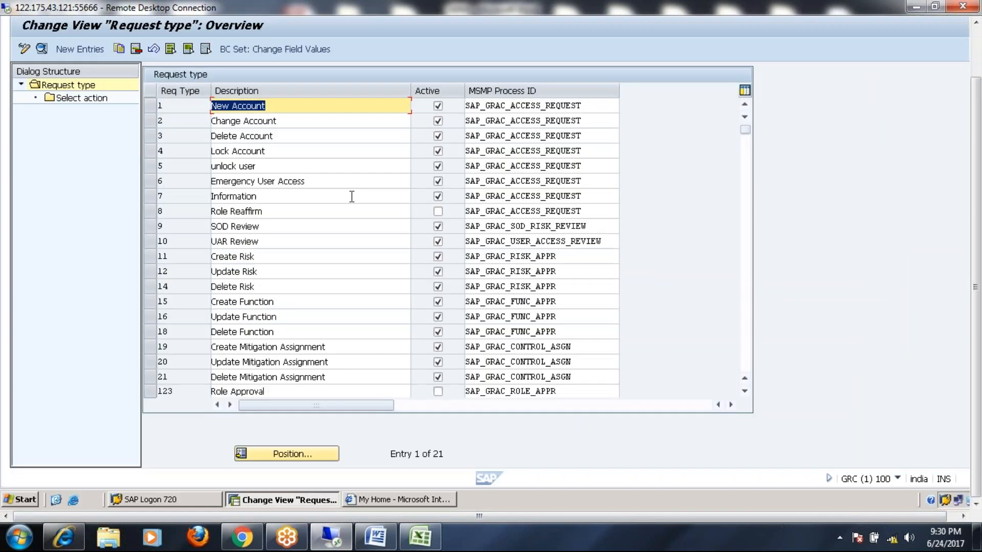
{"action": "left_click", "coordinate": [438, 151]}
{"action": "left_click", "coordinate": [437, 165]}
{"action": "left_click", "coordinate": [437, 198]}
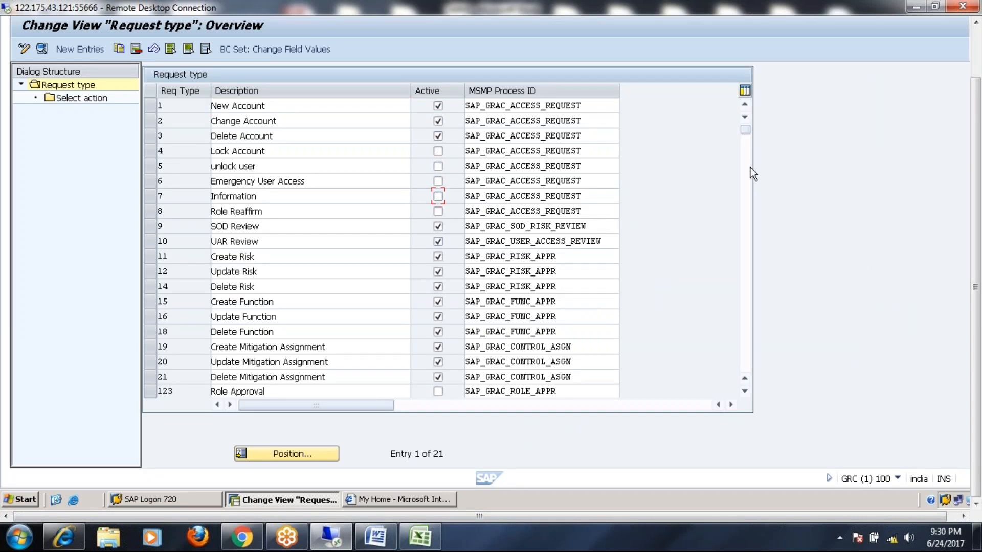
Deactivate the NEW_USER_CREATION request type and save the request type changes.
{"action": "left_click", "coordinate": [745, 154]}
{"action": "left_click", "coordinate": [437, 108]}
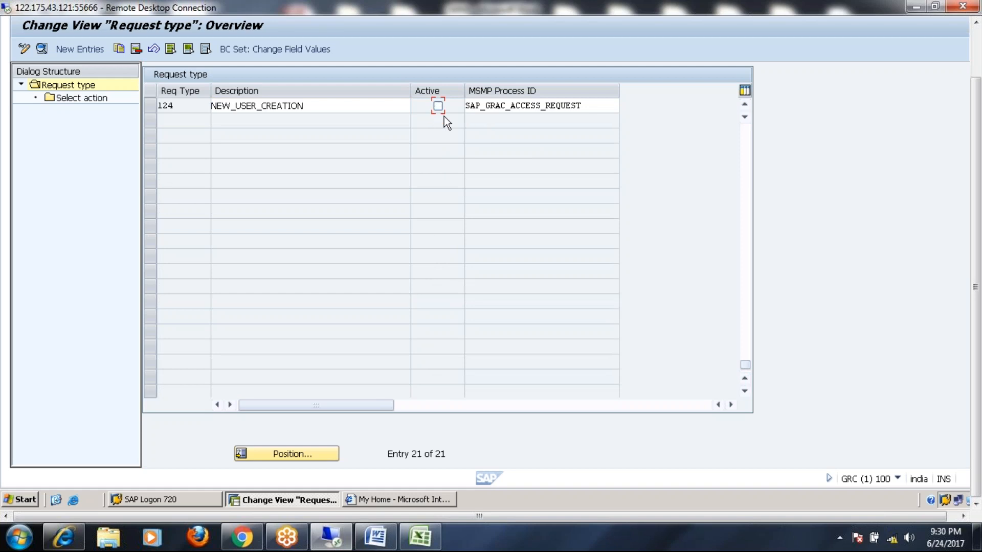
{"action": "left_click", "coordinate": [746, 139]}
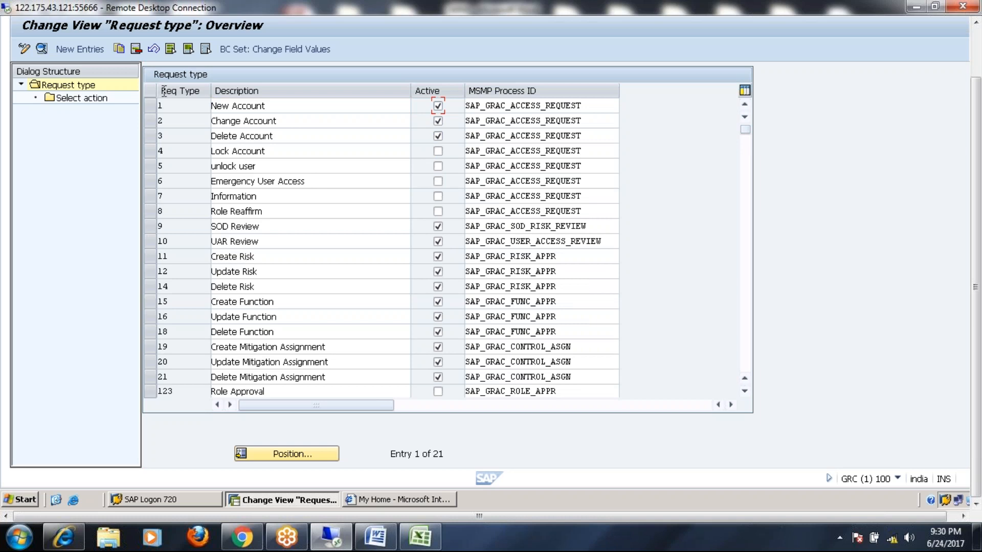
{"action": "left_click_drag", "start_coordinate": [976, 95], "coordinate": [975, 43]}
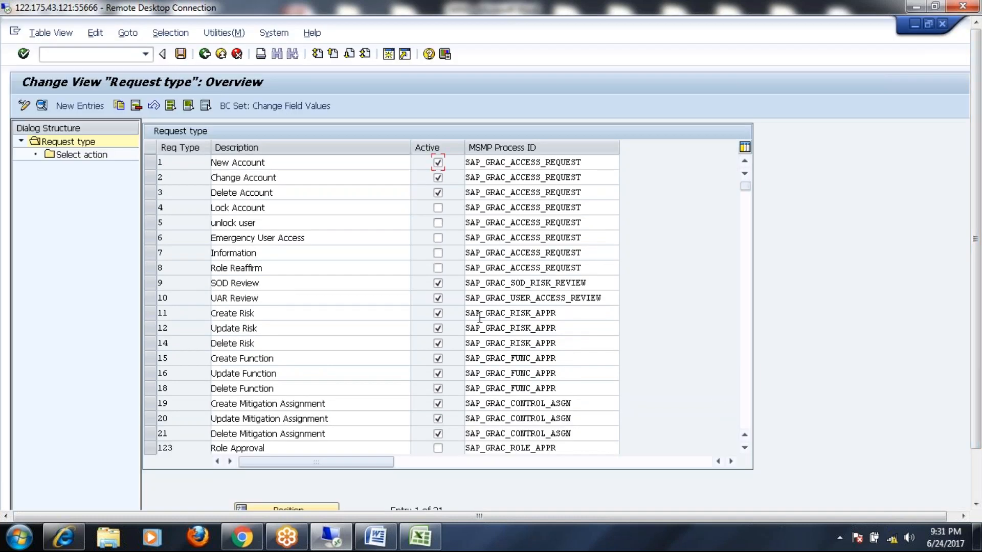
{"action": "left_click", "coordinate": [181, 55]}
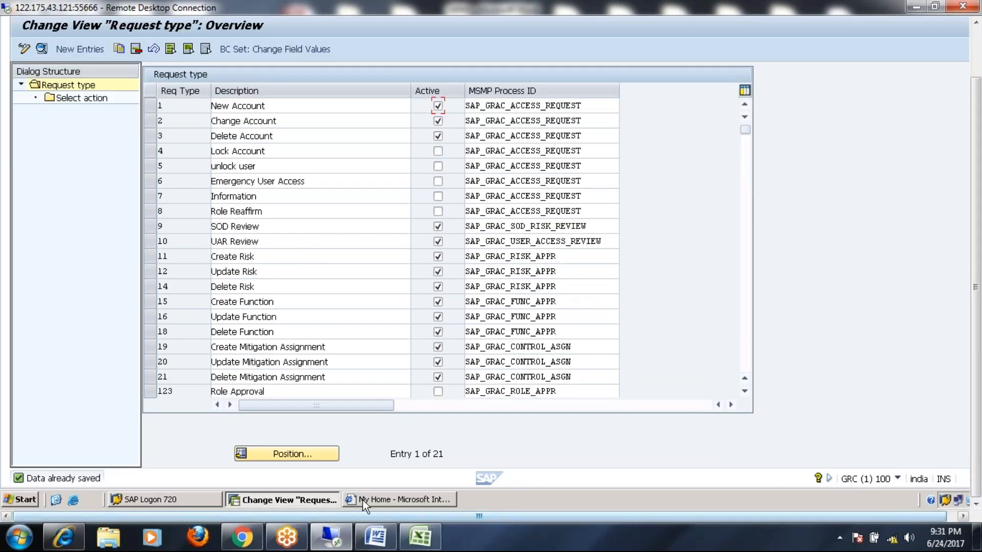
Switch to SAP Business Client, check which request types a new Access Request offers, and close the request.
{"action": "left_click", "coordinate": [364, 501]}
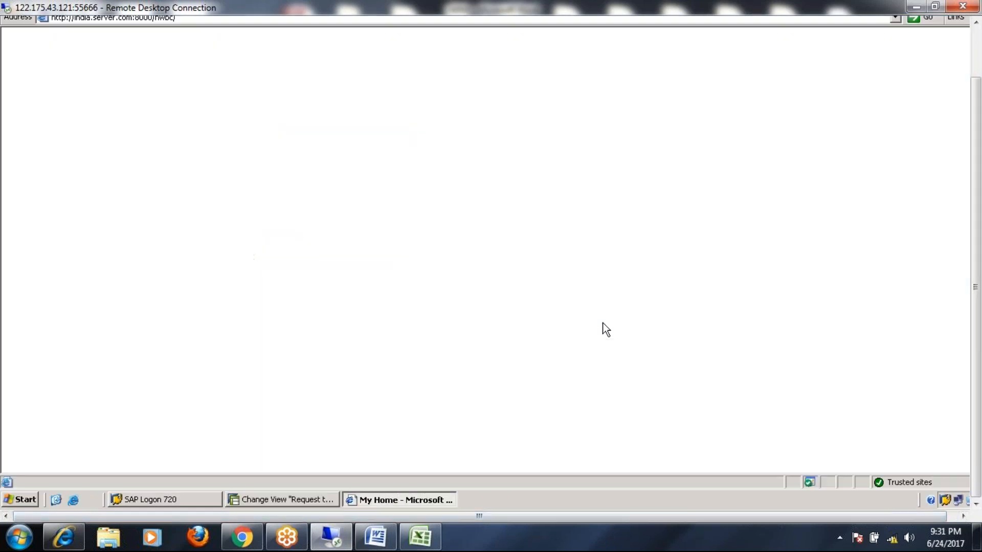
{"action": "left_click", "coordinate": [553, 411]}
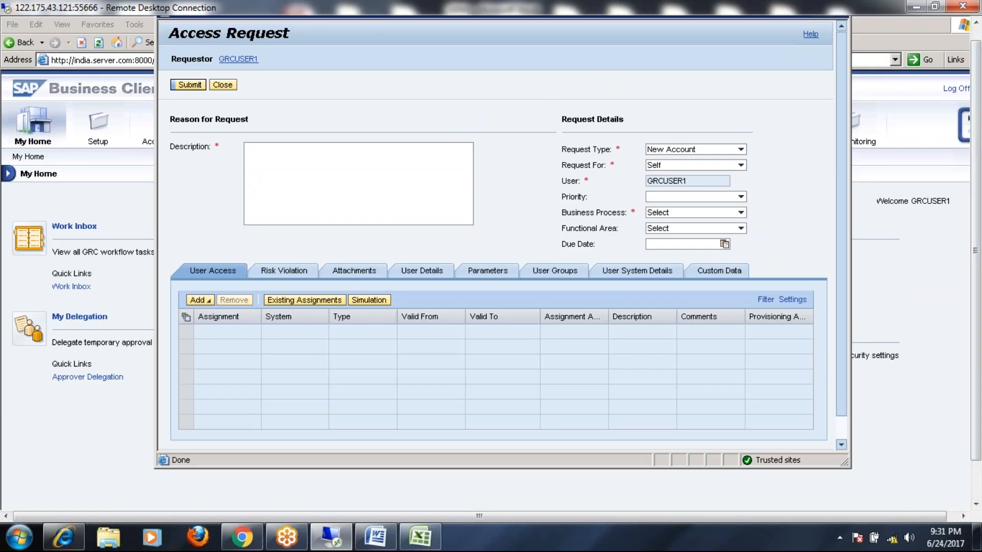
{"action": "left_click", "coordinate": [715, 149]}
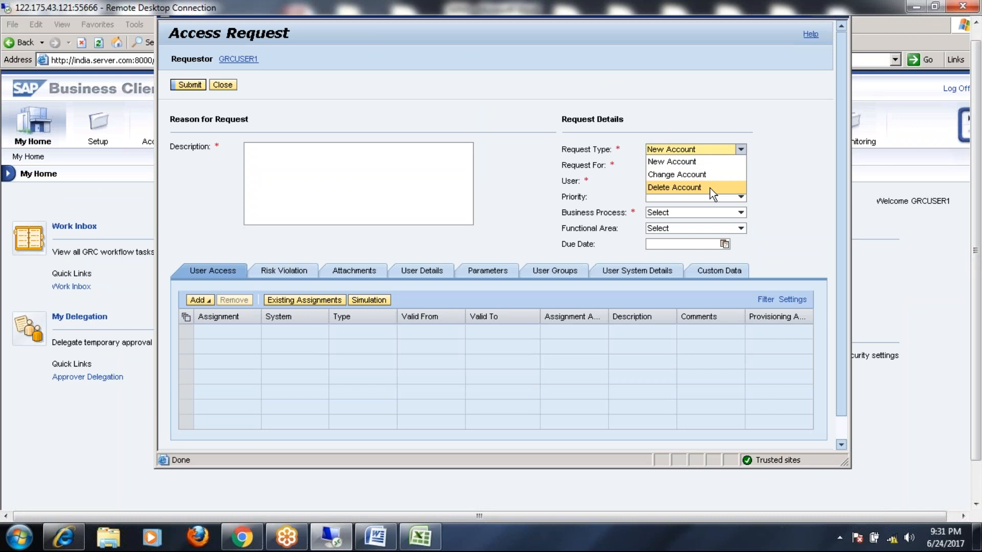
{"action": "left_click", "coordinate": [787, 192]}
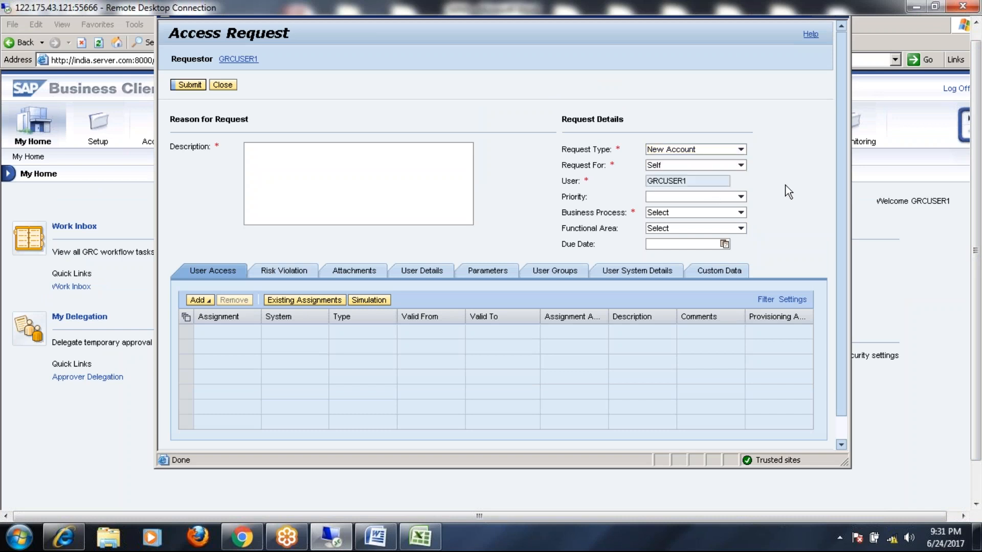
{"action": "left_click_drag", "start_coordinate": [976, 77], "coordinate": [976, 60]}
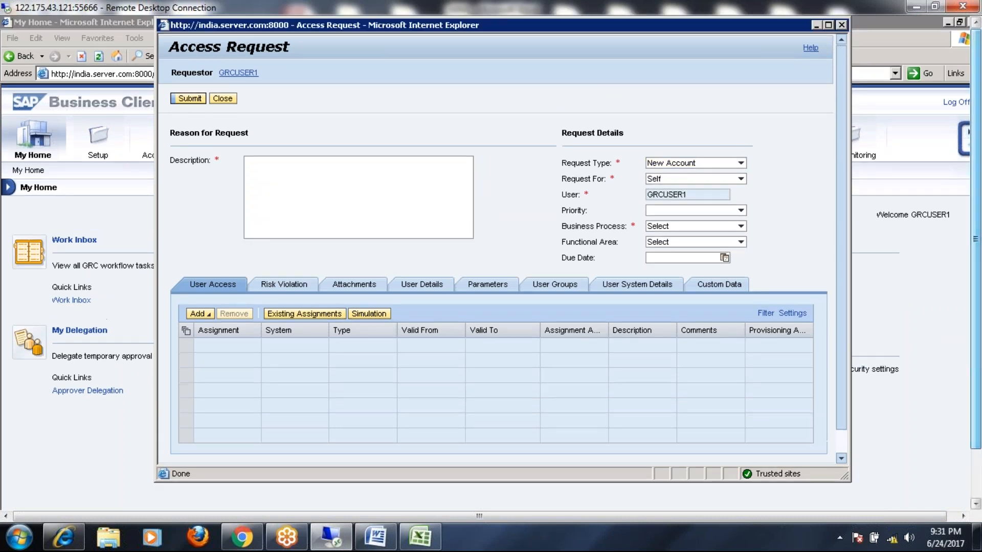
{"action": "left_click", "coordinate": [842, 25]}
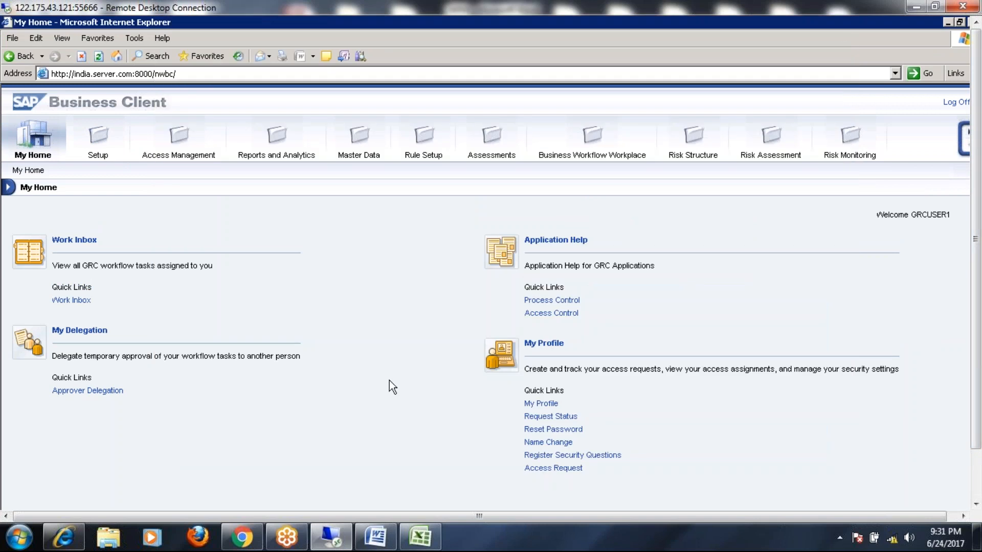
Return to the Request type overview in SAP and examine the MSMP process ID mapped to each request type.
{"action": "left_click", "coordinate": [371, 543]}
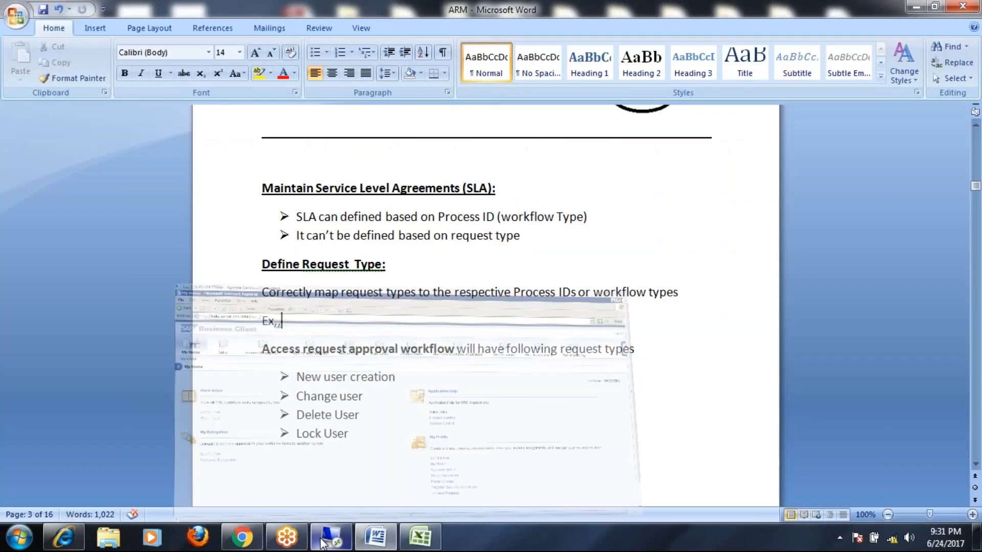
{"action": "left_click", "coordinate": [331, 537]}
{"action": "left_click_drag", "start_coordinate": [976, 226], "coordinate": [976, 283]}
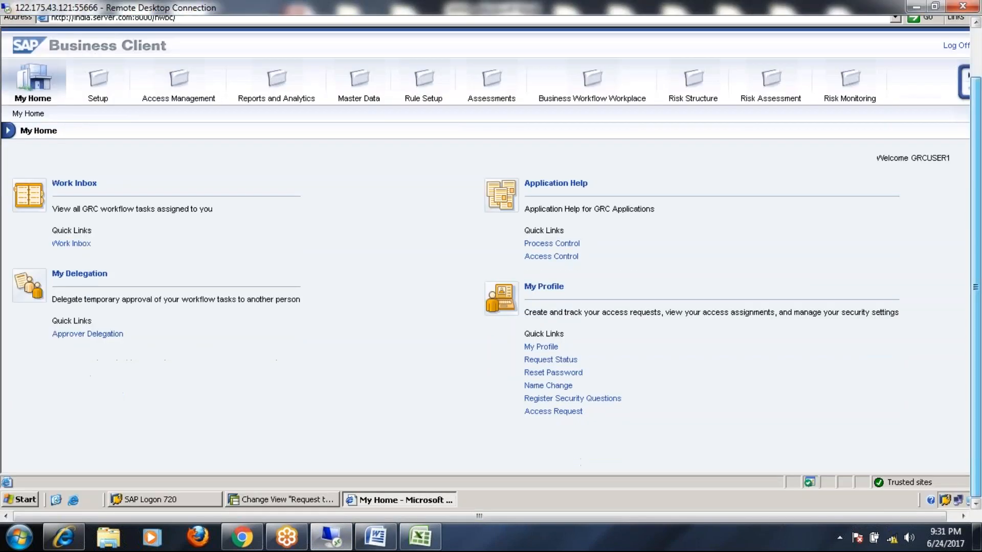
{"action": "left_click", "coordinate": [284, 496]}
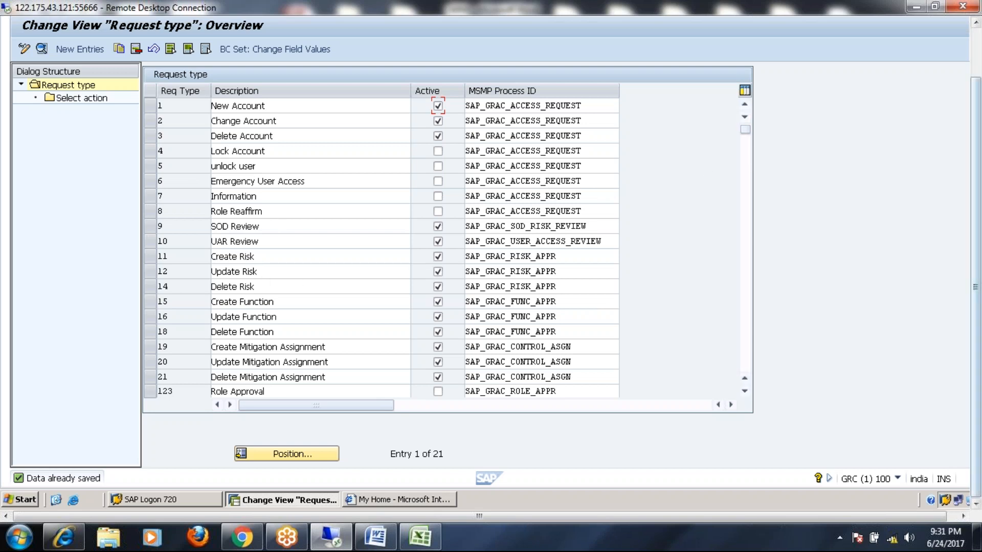
{"action": "left_click_drag", "start_coordinate": [975, 149], "coordinate": [975, 95]}
Switch to the ARM Word document, review the request types listed for each approval workflow, and save the document.
{"action": "left_click", "coordinate": [375, 537]}
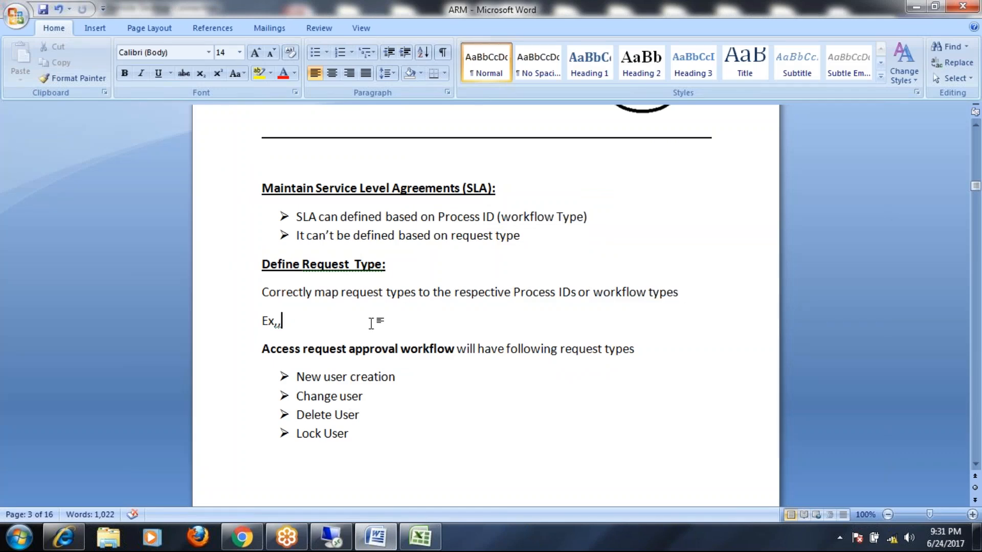
{"action": "type", "text": ","}
{"action": "left_click_drag", "start_coordinate": [265, 352], "coordinate": [455, 353]}
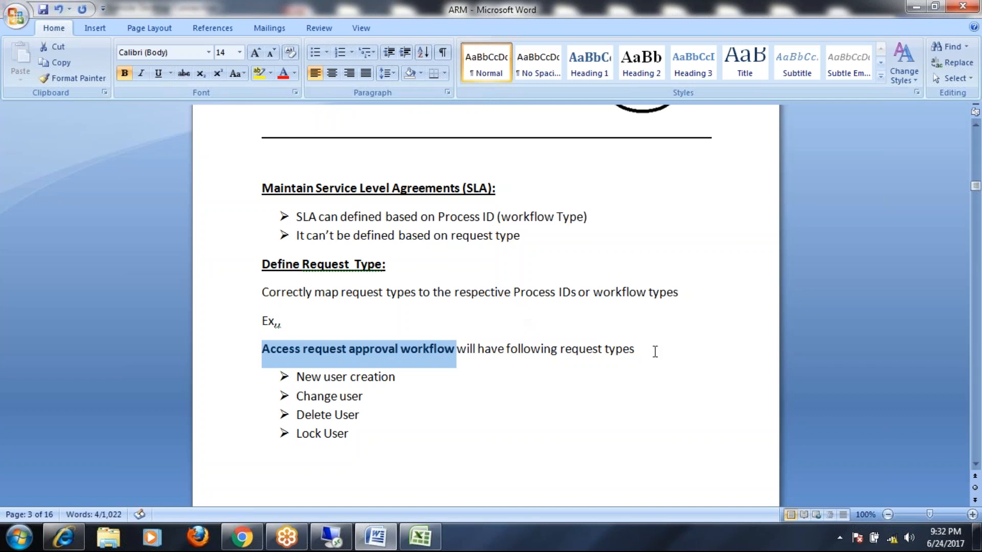
{"action": "scroll", "coordinate": [381, 416], "scroll_direction": "down", "scroll_amount": 9}
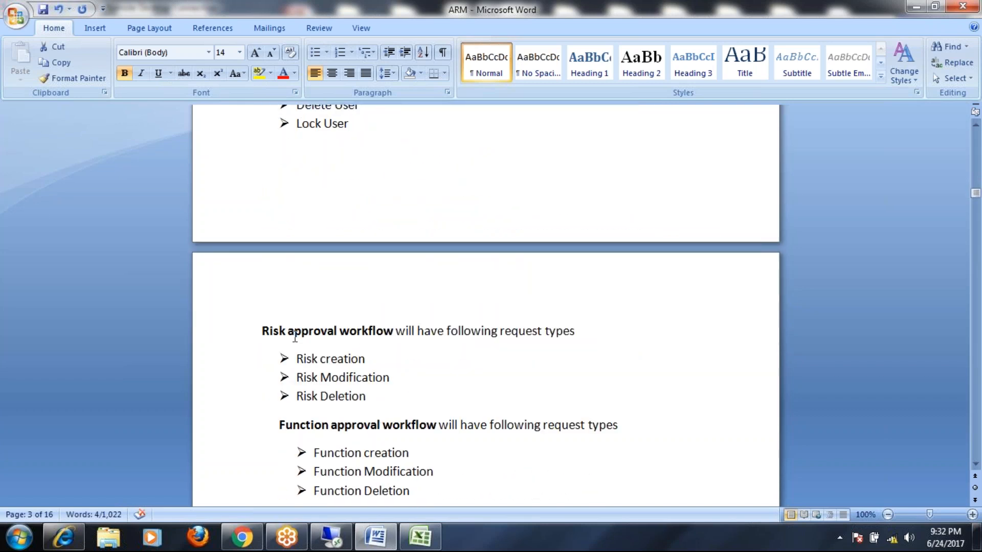
{"action": "scroll", "coordinate": [332, 364], "scroll_direction": "down", "scroll_amount": 4}
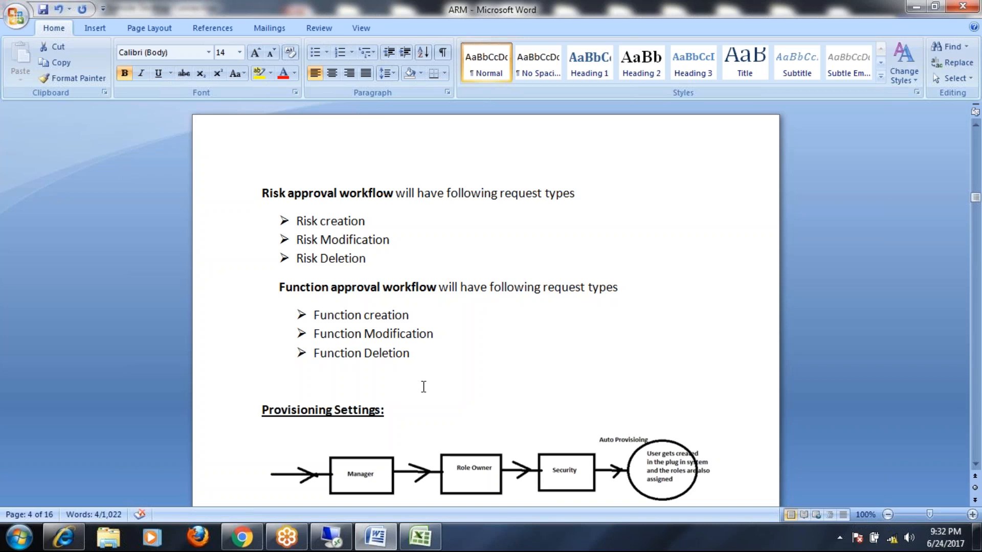
{"action": "scroll", "coordinate": [423, 386], "scroll_direction": "up", "scroll_amount": 11}
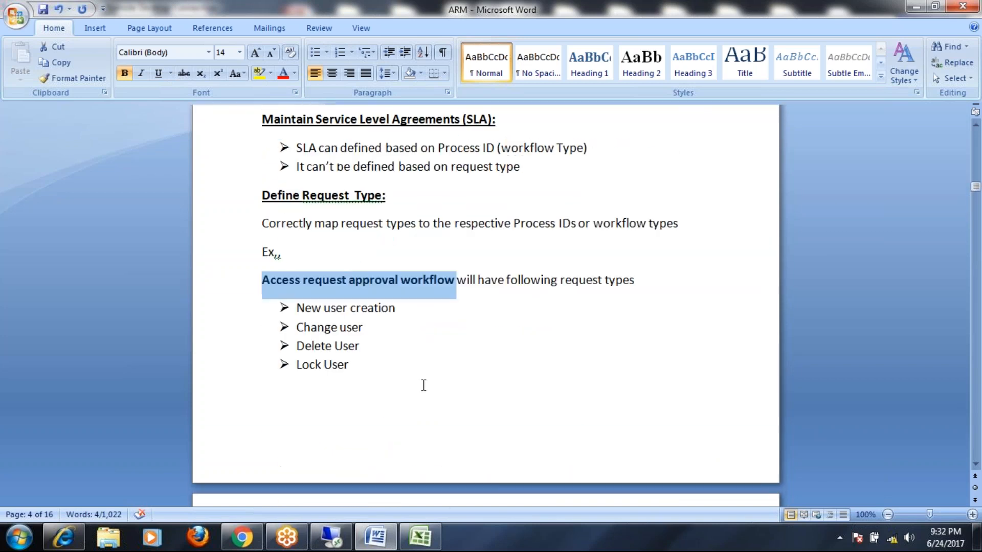
{"action": "scroll", "coordinate": [423, 385], "scroll_direction": "down", "scroll_amount": 1}
{"action": "scroll", "coordinate": [423, 386], "scroll_direction": "up", "scroll_amount": 2}
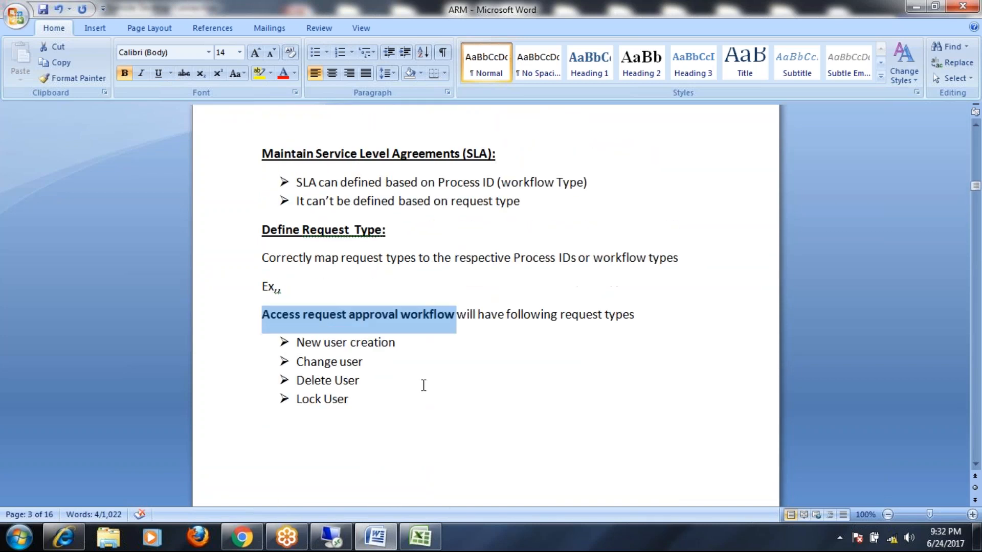
{"action": "left_click", "coordinate": [43, 10]}
{"action": "scroll", "coordinate": [380, 424], "scroll_direction": "down", "scroll_amount": 3}
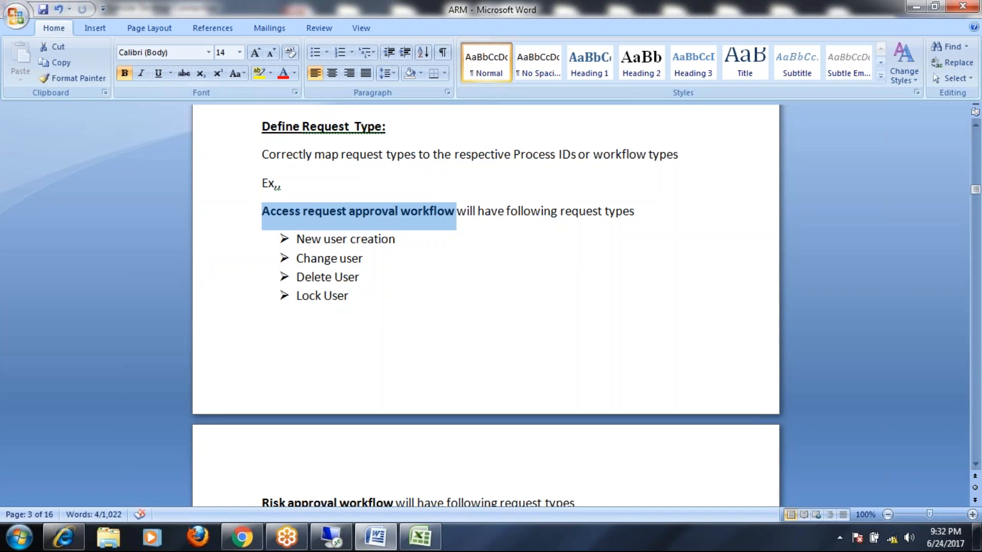
Switch back to SAP, leave the request types and view the entries under Maintain Priority Configuration.
{"action": "left_click", "coordinate": [328, 530]}
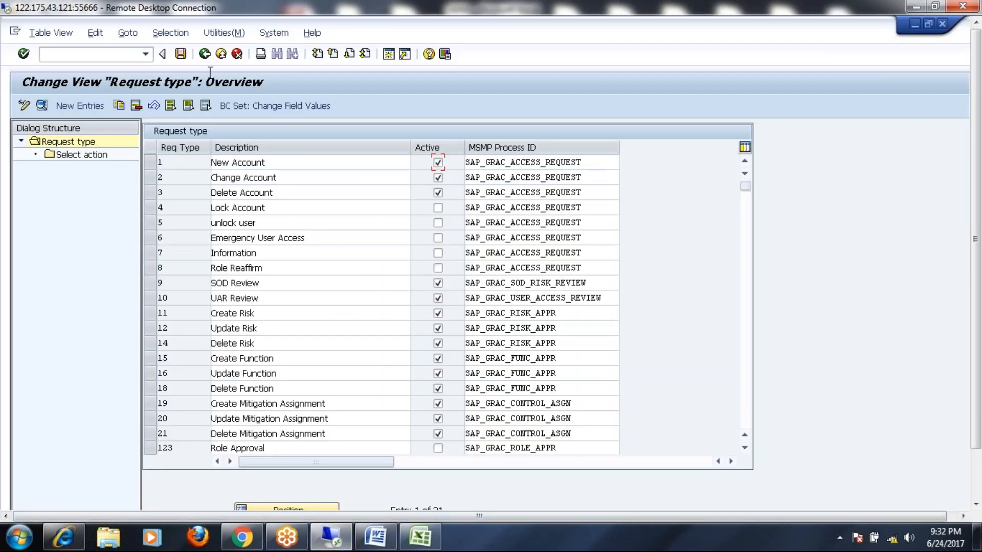
{"action": "left_click", "coordinate": [204, 53]}
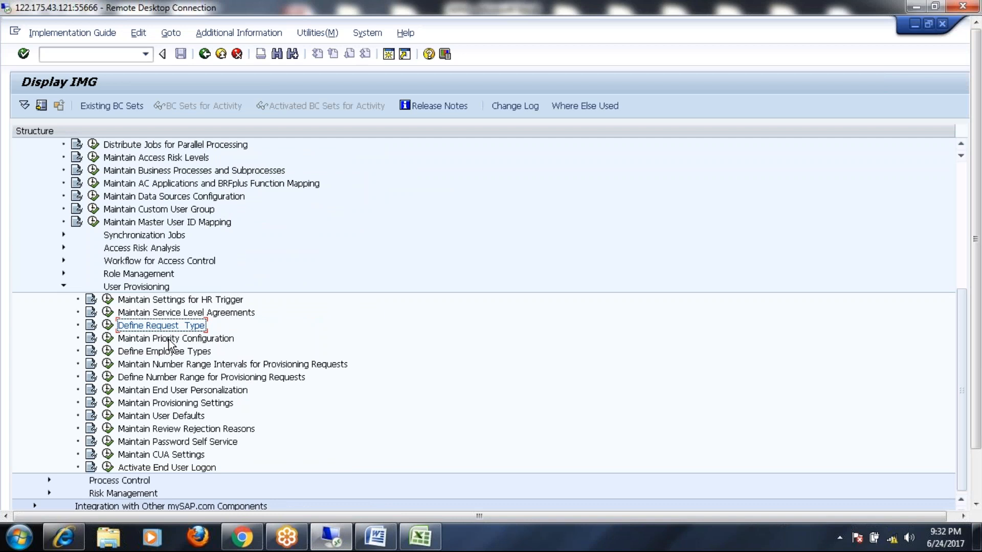
{"action": "left_click", "coordinate": [108, 339]}
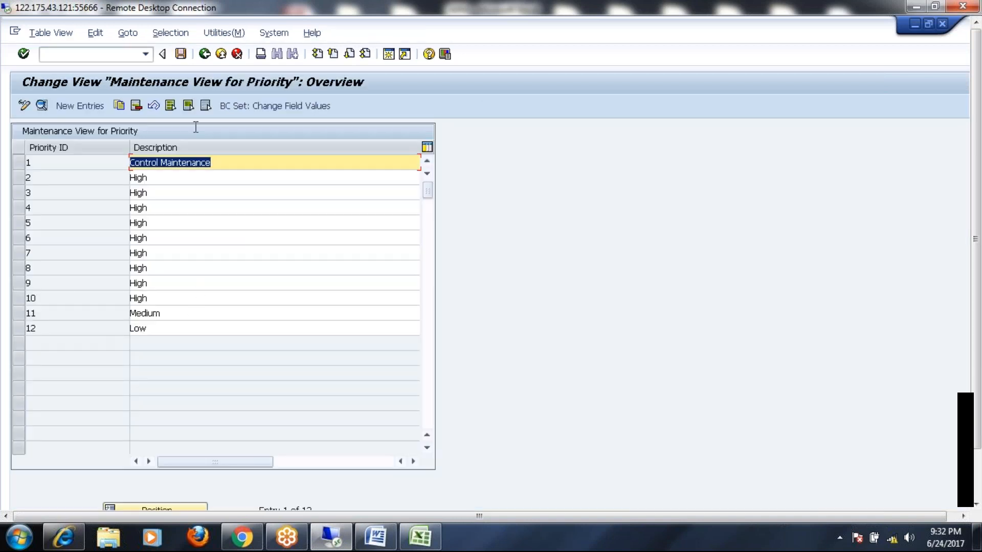
{"action": "left_click", "coordinate": [205, 54]}
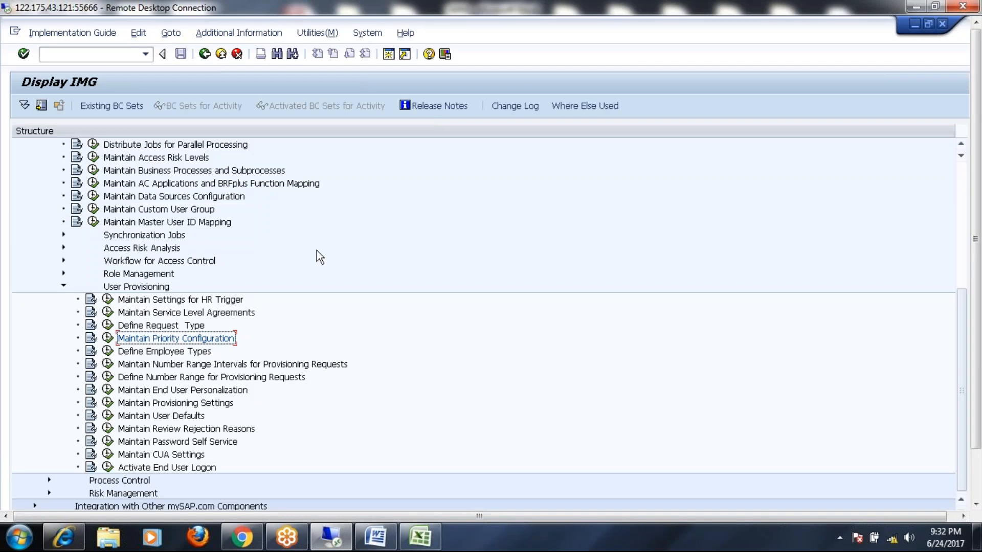
Start a new priority entry with process ID SAP_GRAC_ACCESS_REQUEST and no description, and exit the priority configuration without saving.
{"action": "left_click", "coordinate": [108, 339]}
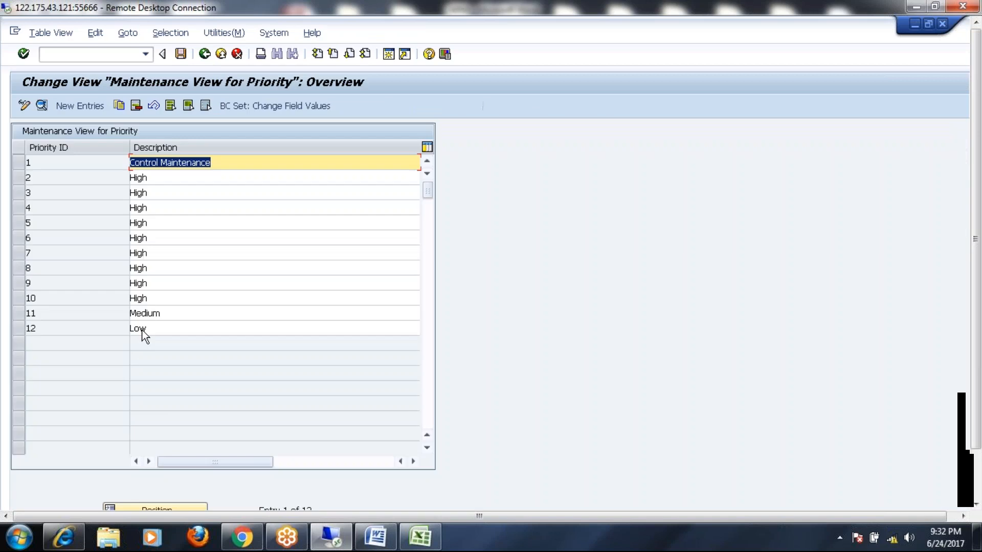
{"action": "left_click", "coordinate": [71, 106]}
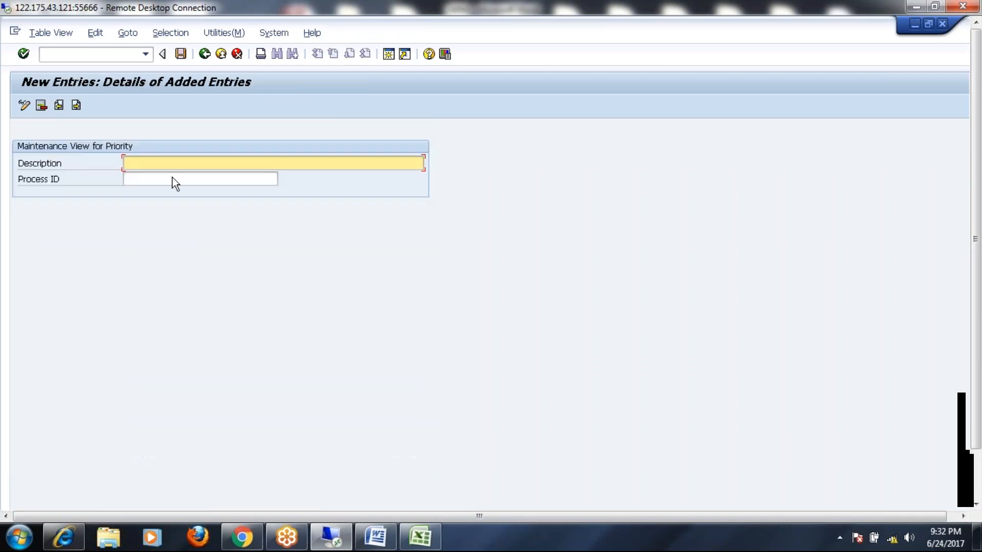
{"action": "left_click", "coordinate": [148, 179]}
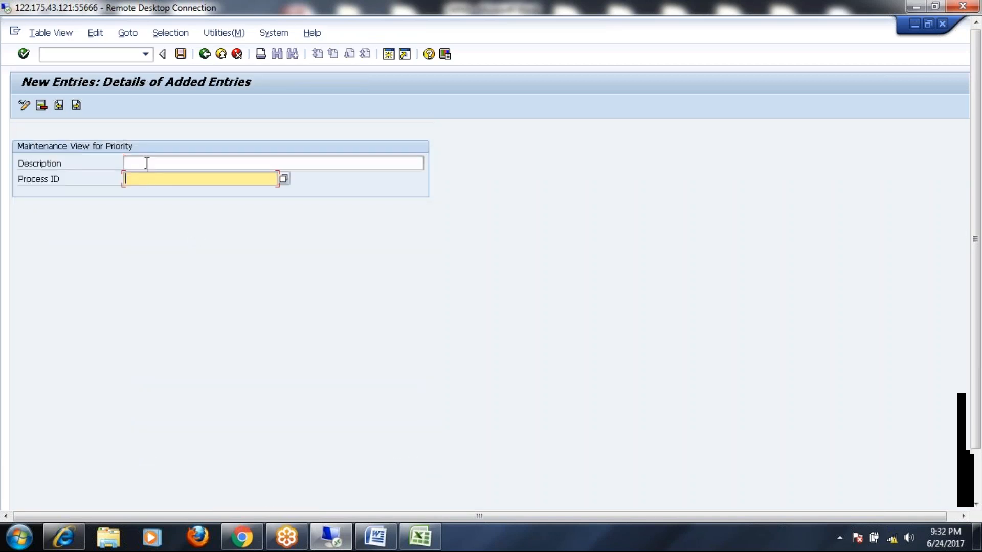
{"action": "left_click", "coordinate": [146, 162]}
{"action": "left_click", "coordinate": [147, 180]}
{"action": "left_click", "coordinate": [284, 179]}
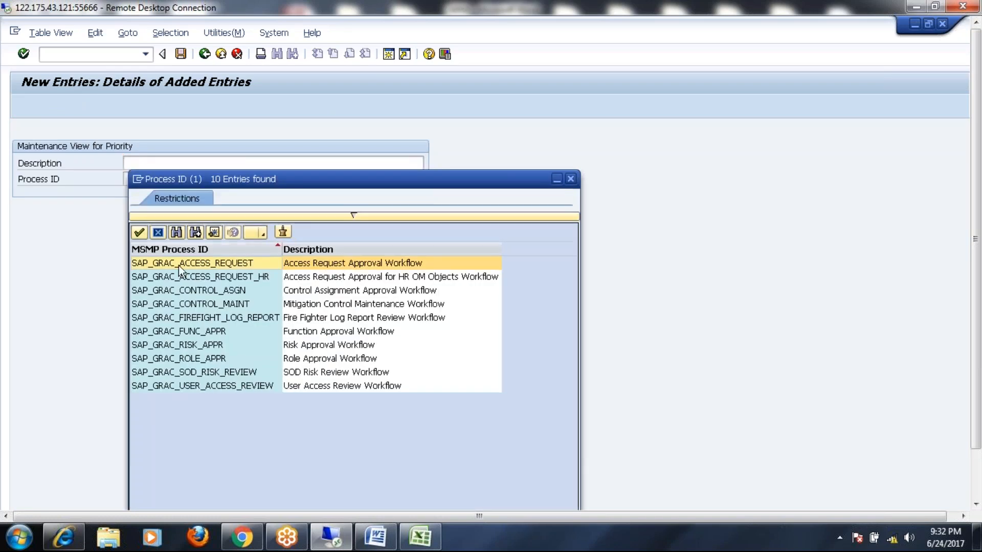
{"action": "double_click", "coordinate": [168, 261]}
{"action": "left_click", "coordinate": [162, 161]}
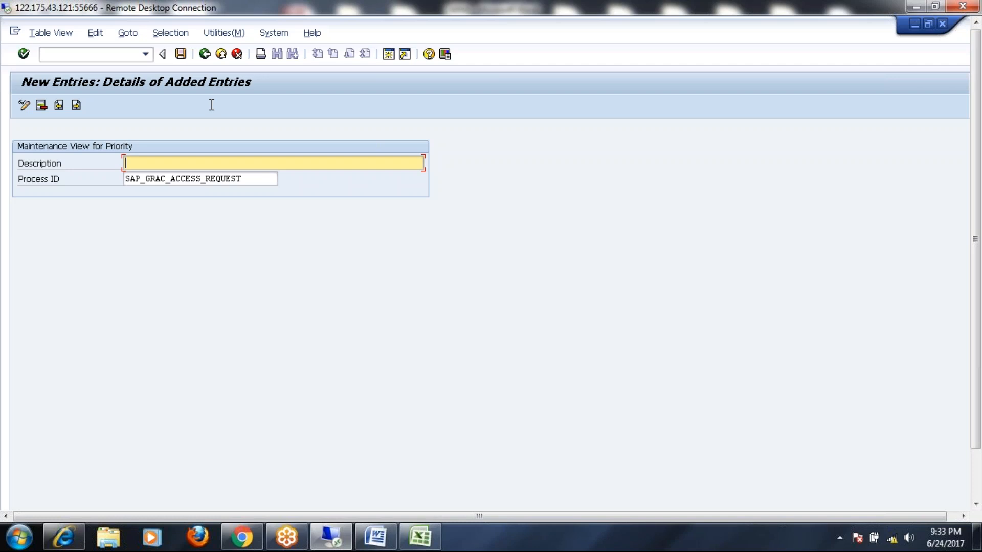
{"action": "left_click", "coordinate": [205, 54]}
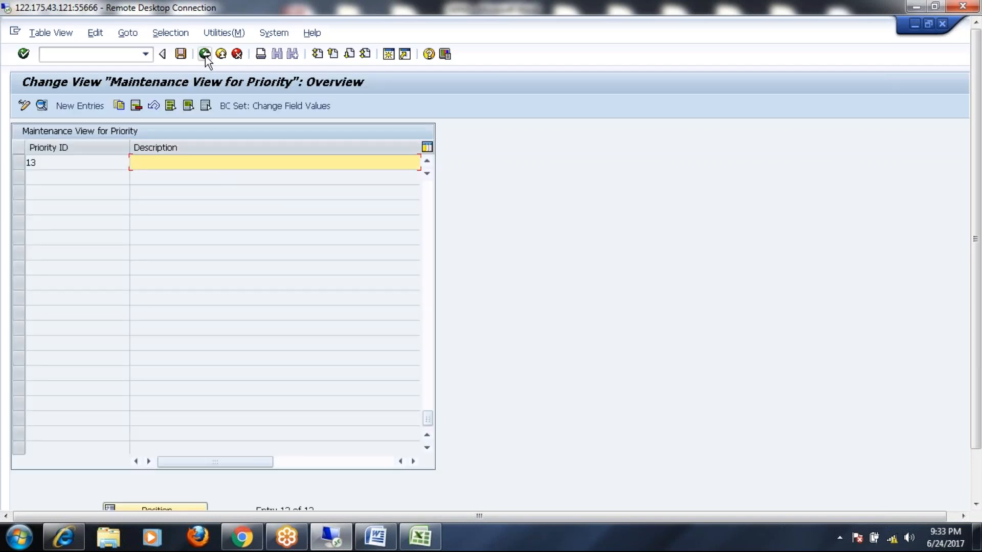
{"action": "left_click", "coordinate": [204, 55]}
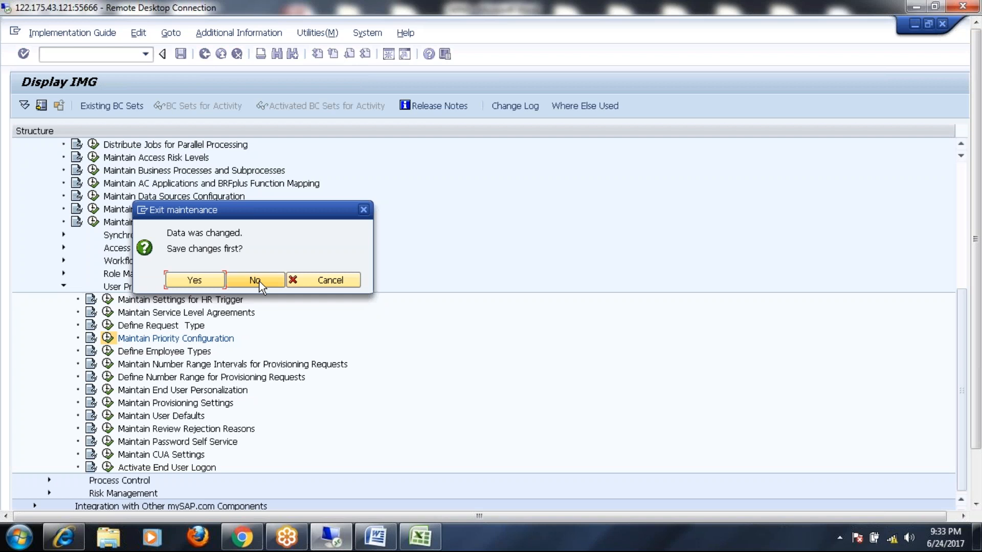
{"action": "left_click", "coordinate": [259, 282]}
Open the Define Employee Types configuration, add and save a new employee type with description FTE, and return to the overview.
{"action": "double_click", "coordinate": [133, 350]}
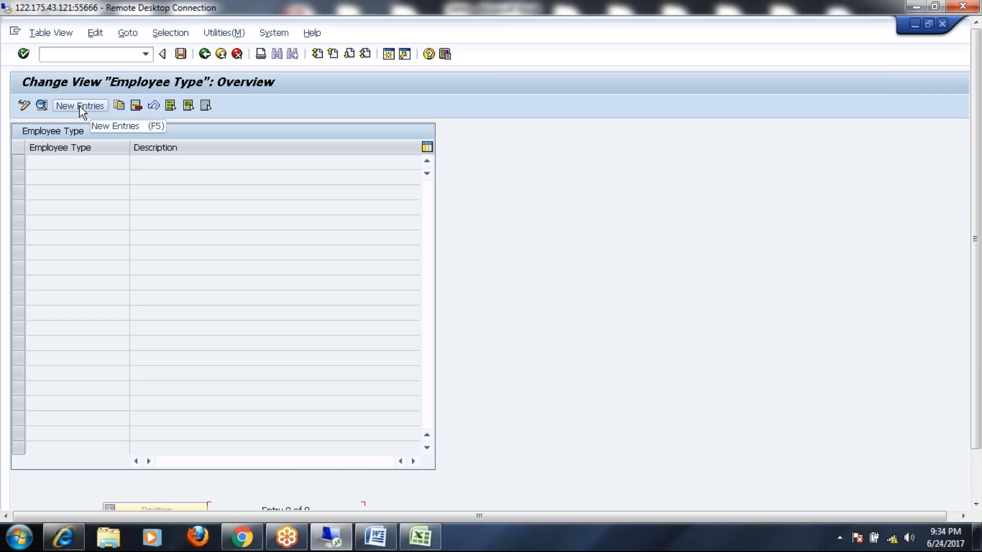
{"action": "left_click", "coordinate": [79, 106]}
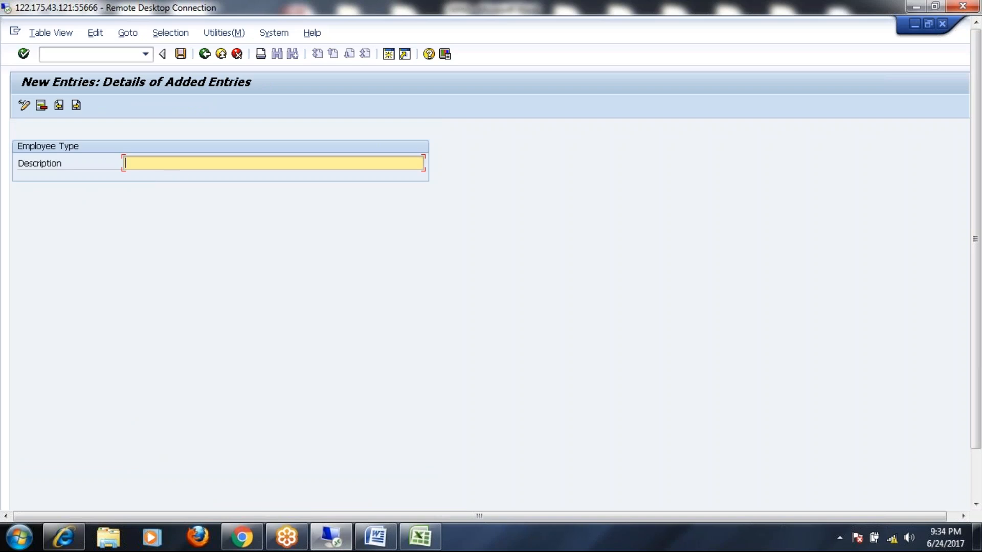
{"action": "type", "text": "FTE"}
{"action": "left_click", "coordinate": [181, 54]}
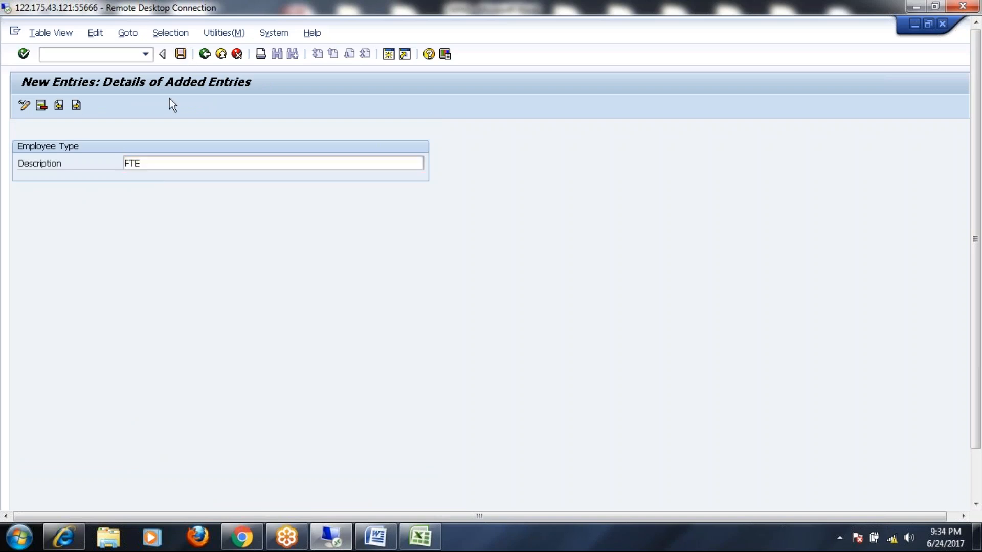
{"action": "left_click", "coordinate": [204, 54]}
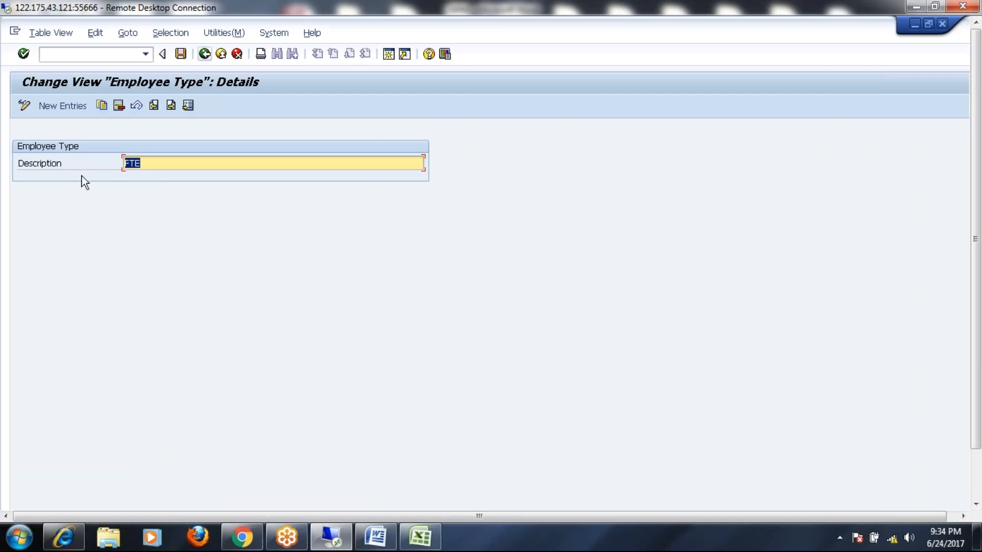
{"action": "left_click", "coordinate": [204, 53]}
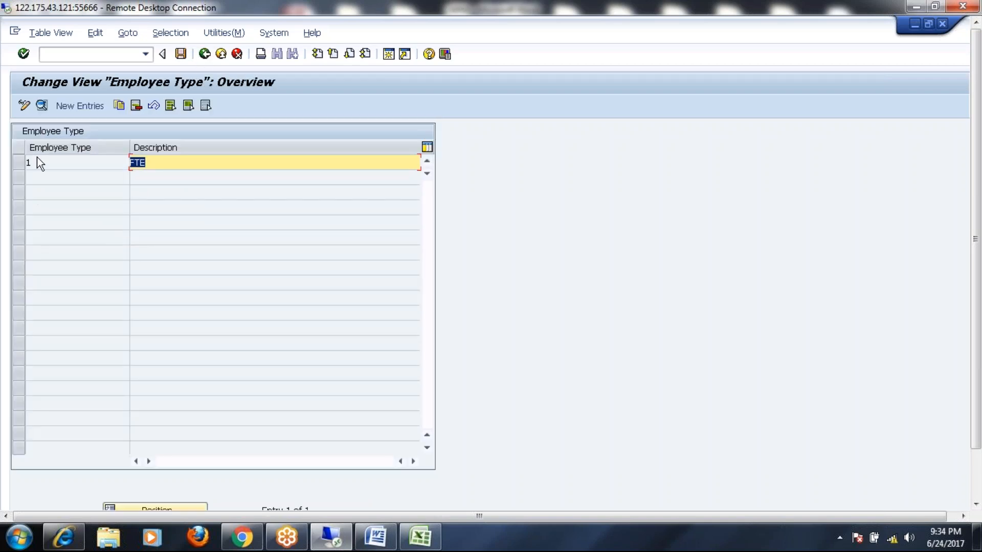
Add and save another employee type with description Contractor, and leave the employee type configuration for the IMG structure.
{"action": "left_click", "coordinate": [78, 106]}
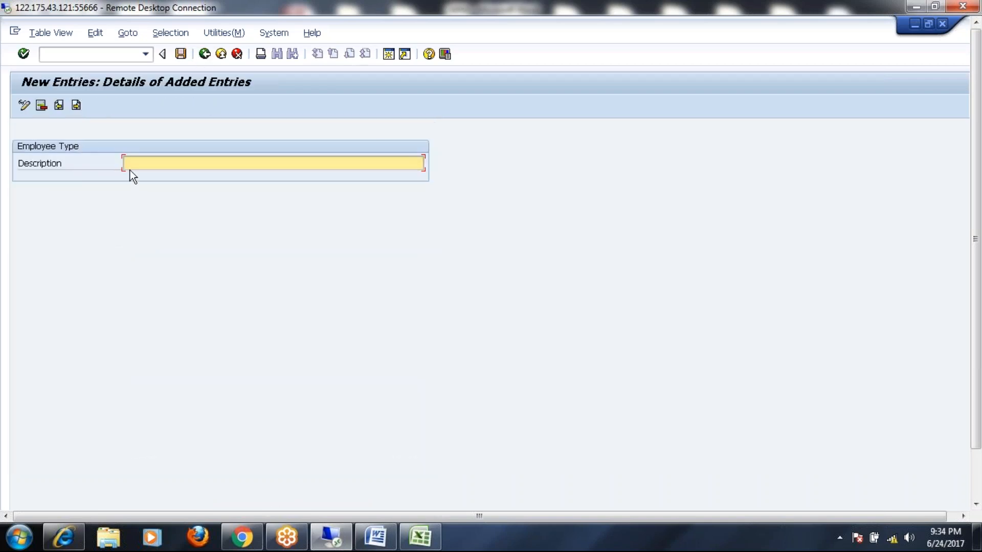
{"action": "type", "text": "Contractor"}
{"action": "left_click", "coordinate": [181, 54]}
{"action": "left_click", "coordinate": [205, 54]}
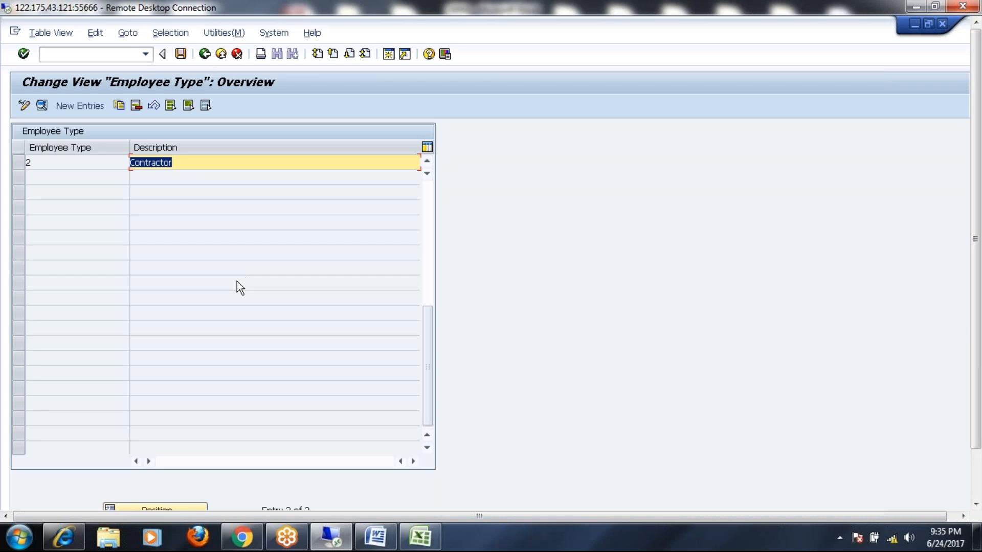
{"action": "left_click", "coordinate": [426, 185]}
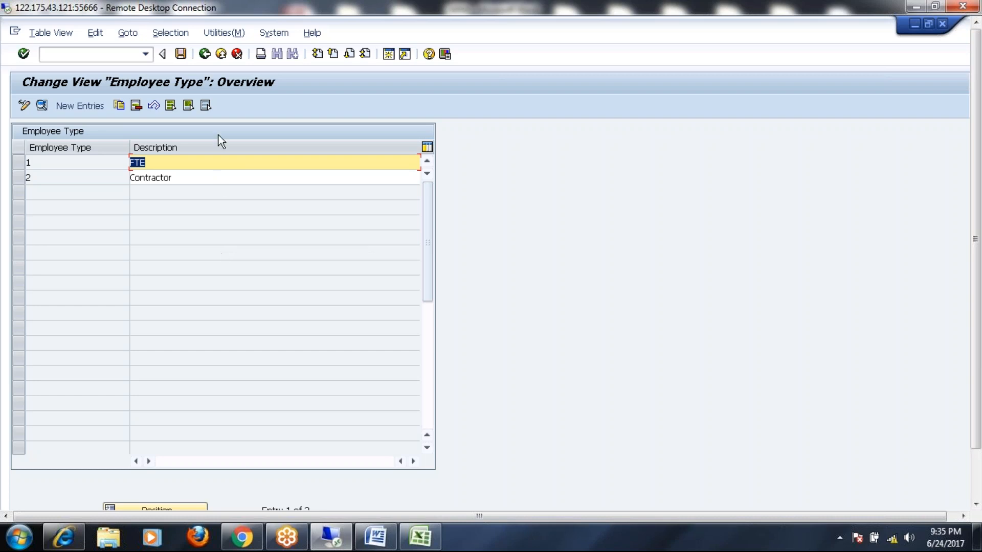
{"action": "left_click", "coordinate": [205, 55]}
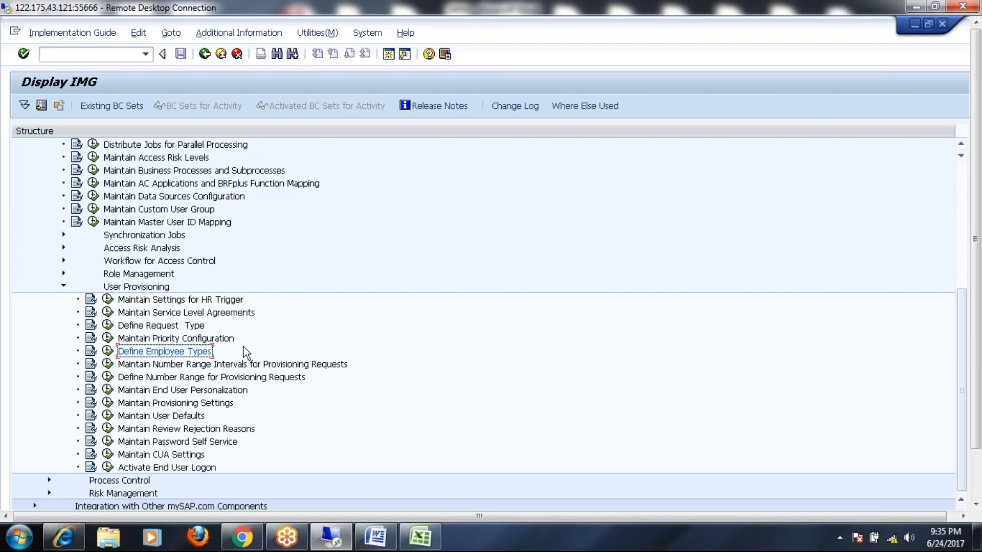
{"action": "left_click_drag", "start_coordinate": [976, 286], "coordinate": [976, 338]}
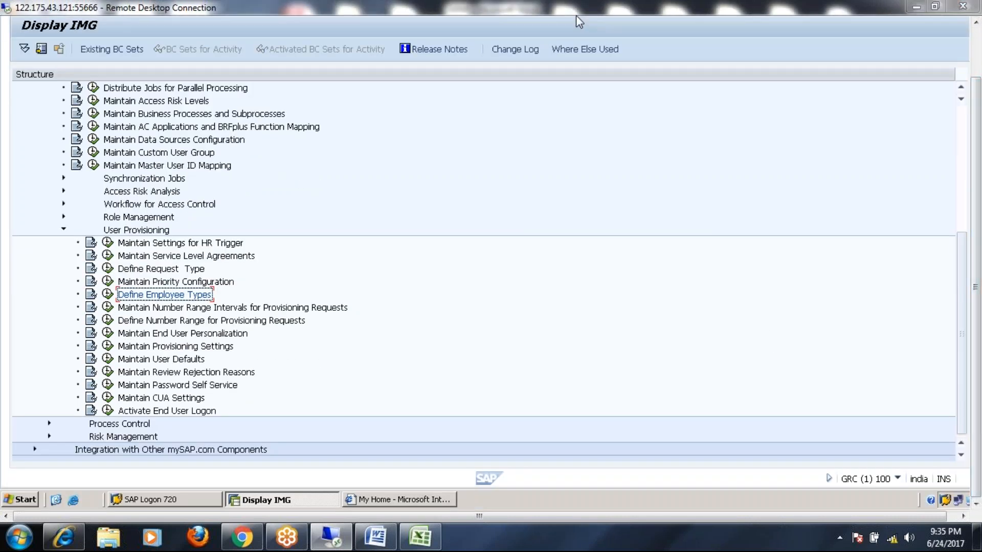